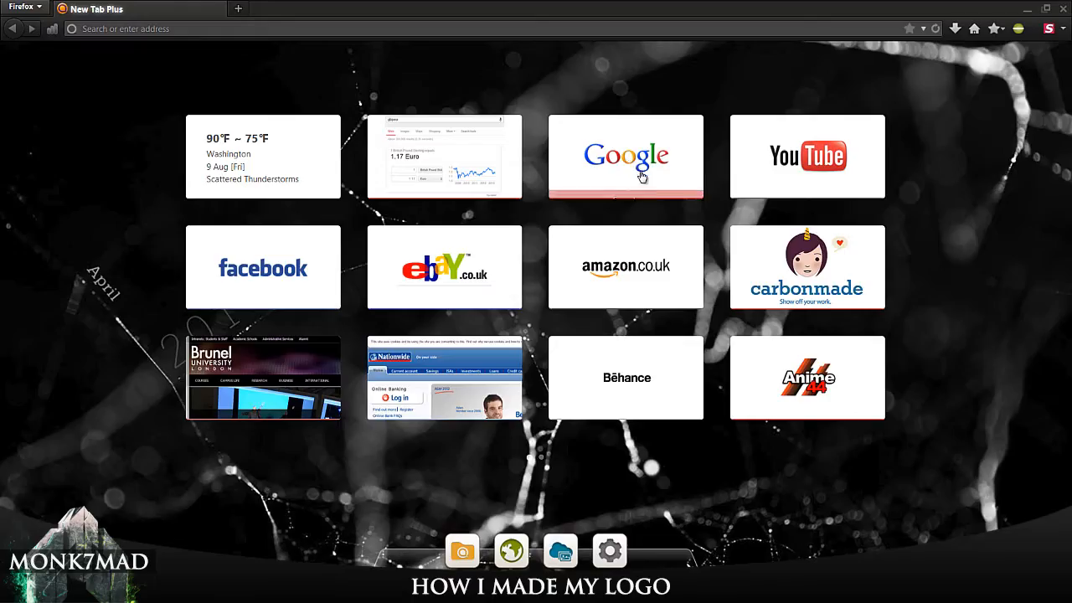
- Open the channel's uploaded videos on YouTube and look through the list for the earlier professional logo tutorial
{"action": "left_click", "coordinate": [749, 158]}
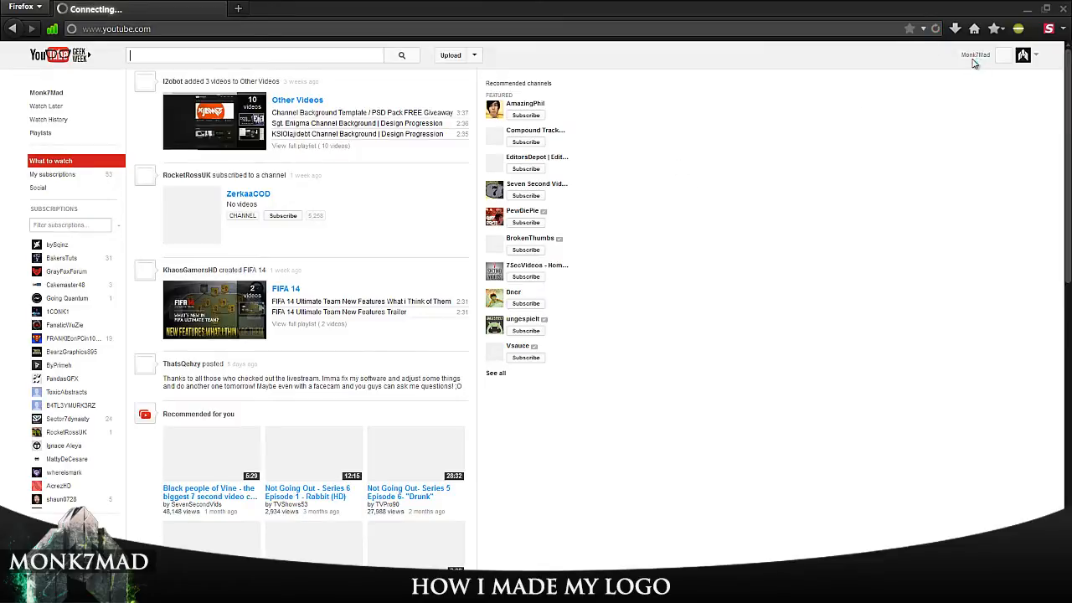
{"action": "left_click", "coordinate": [975, 54]}
{"action": "left_click", "coordinate": [857, 101]}
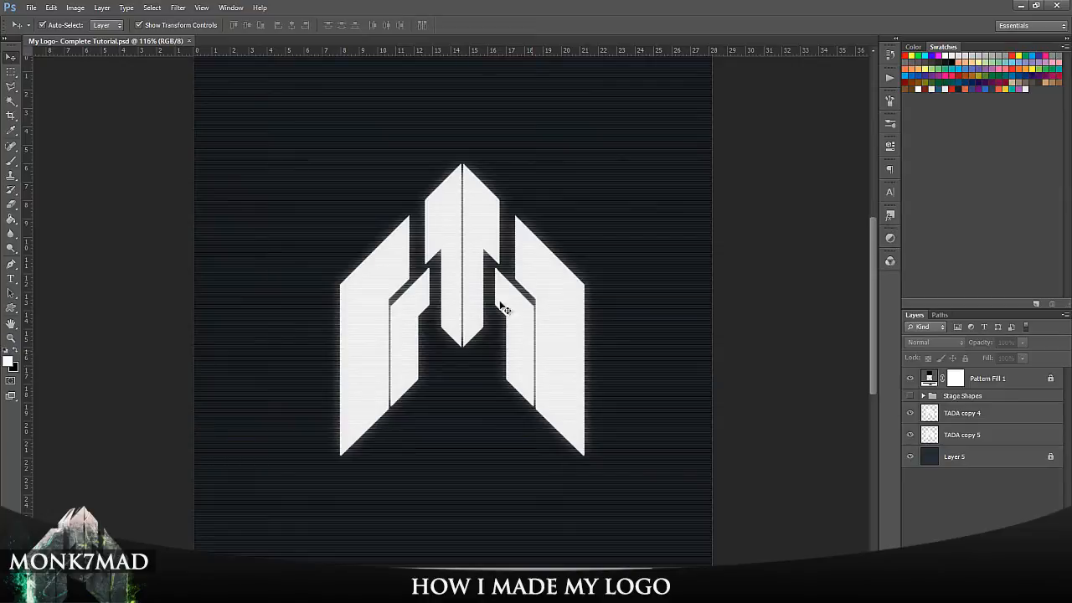
{"action": "left_click", "coordinate": [569, 591]}
{"action": "left_click", "coordinate": [569, 591]}
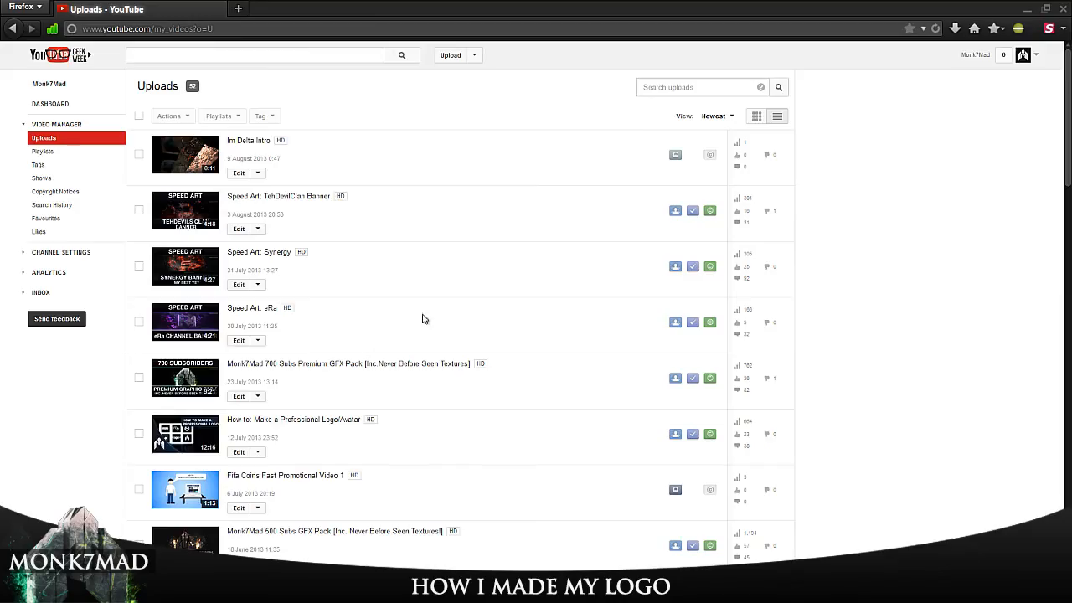
{"action": "scroll", "coordinate": [424, 316], "scroll_direction": "down", "scroll_amount": 3}
{"action": "left_click", "coordinate": [334, 231]}
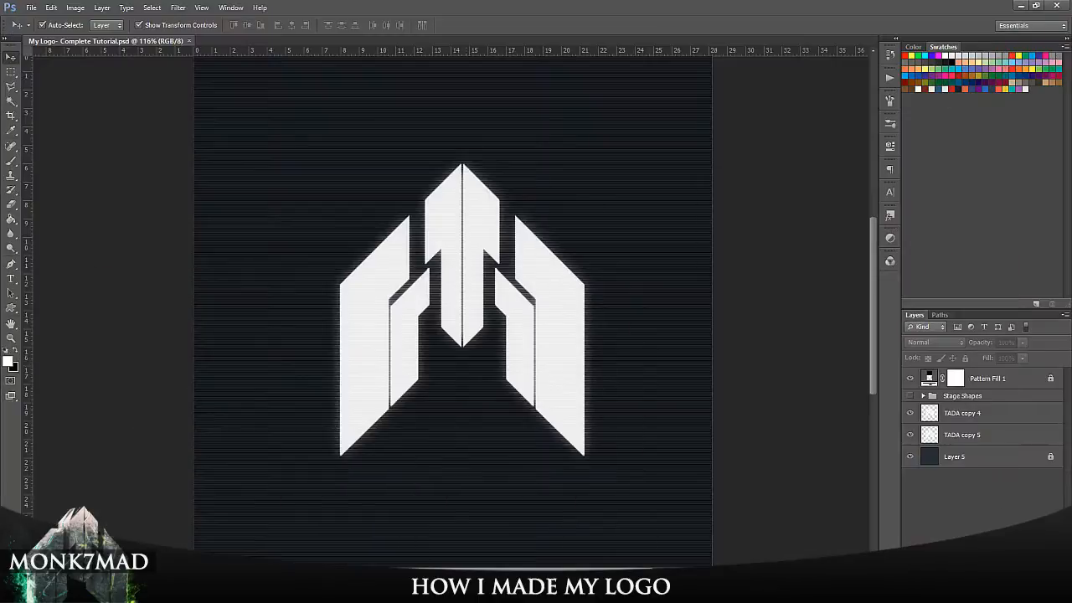
- In Photoshop, hide the TADA copy 4, TADA copy 5 and Pattern Fill 1 layers so only the dark background remains
{"action": "left_click", "coordinate": [910, 413]}
{"action": "left_click", "coordinate": [910, 434]}
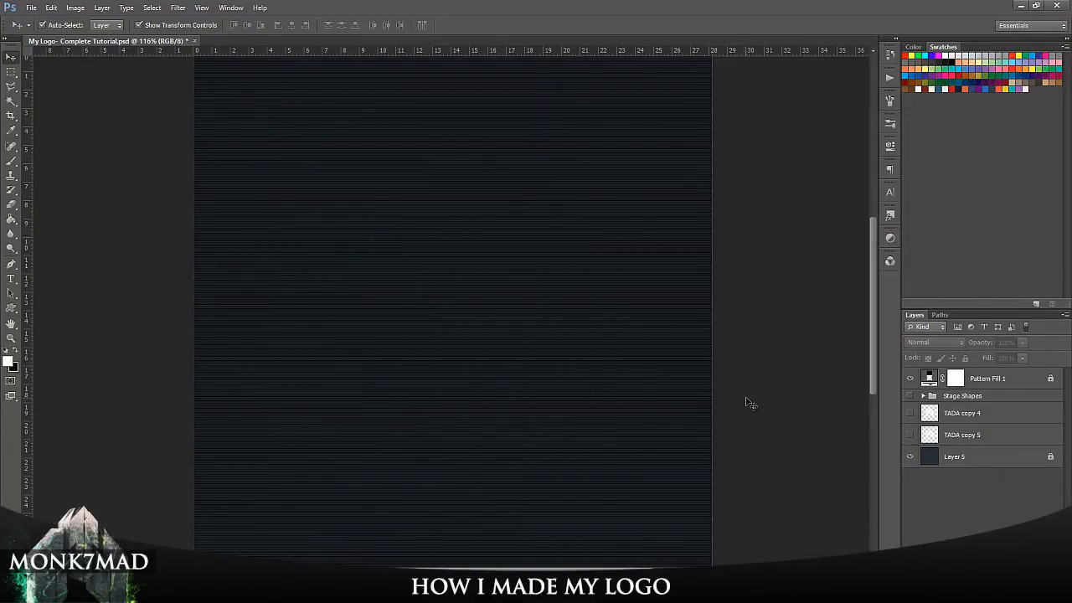
{"action": "scroll", "coordinate": [745, 403], "scroll_direction": "down", "scroll_amount": 3}
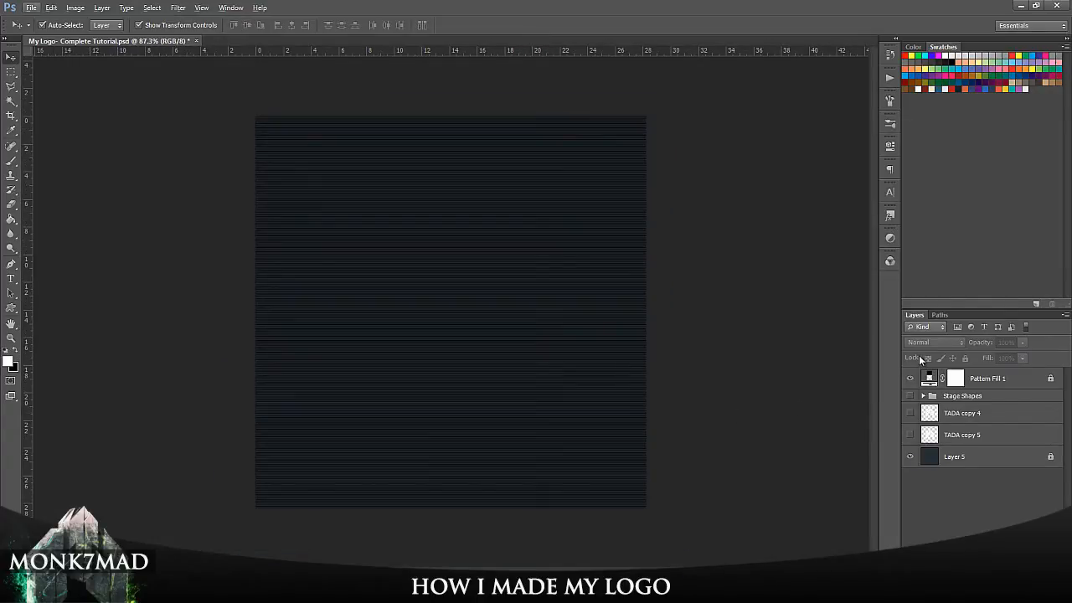
{"action": "left_click", "coordinate": [914, 376]}
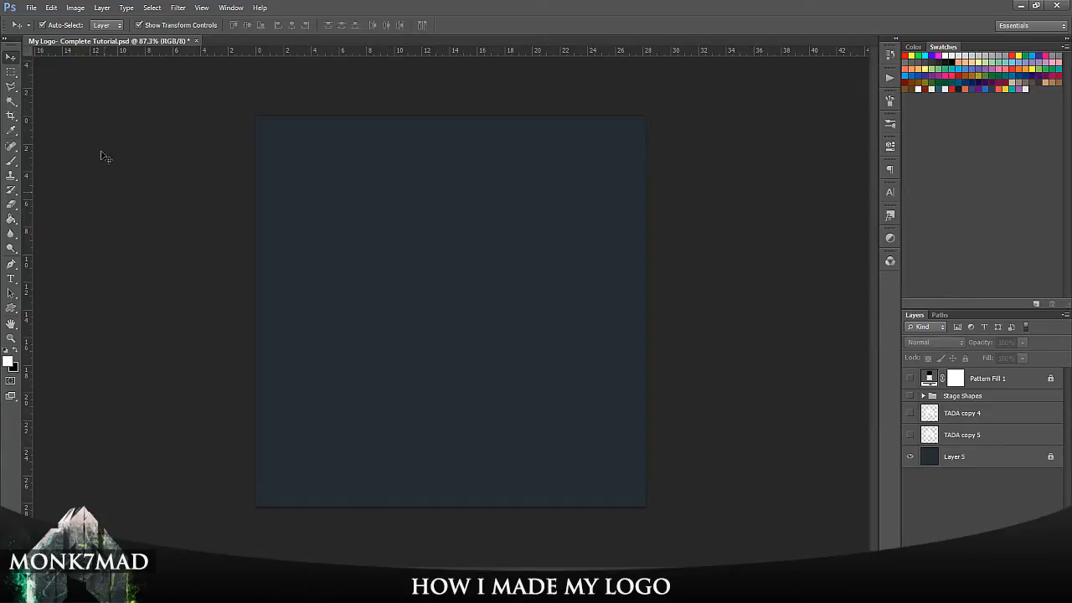
- Add a new empty layer above the others and set the Type tool's font to NEW DROP ERA
{"action": "left_click", "coordinate": [12, 292]}
{"action": "left_click", "coordinate": [13, 278]}
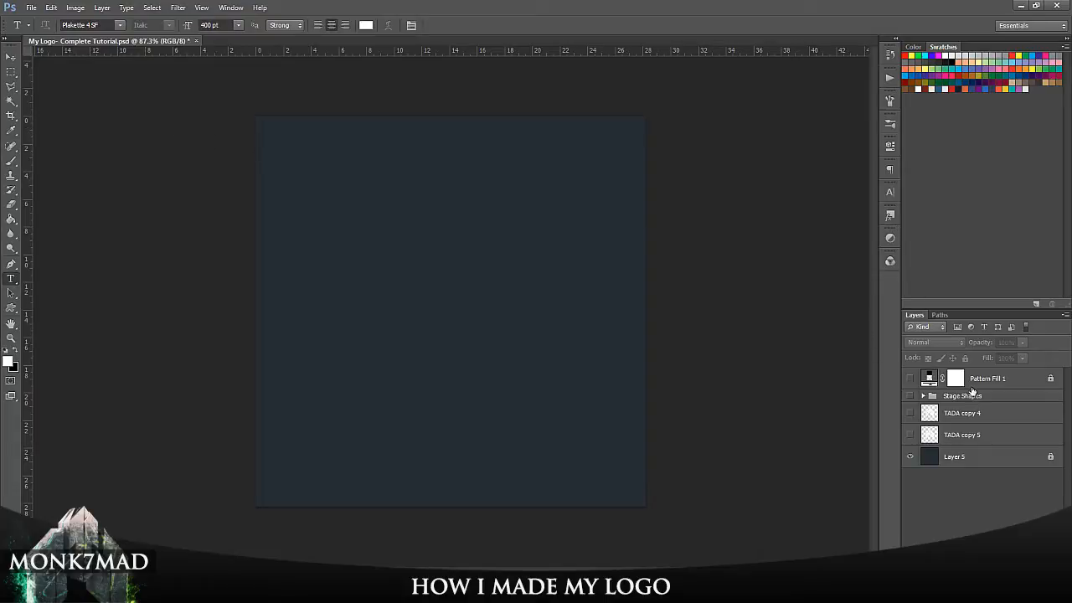
{"action": "left_click", "coordinate": [1037, 574]}
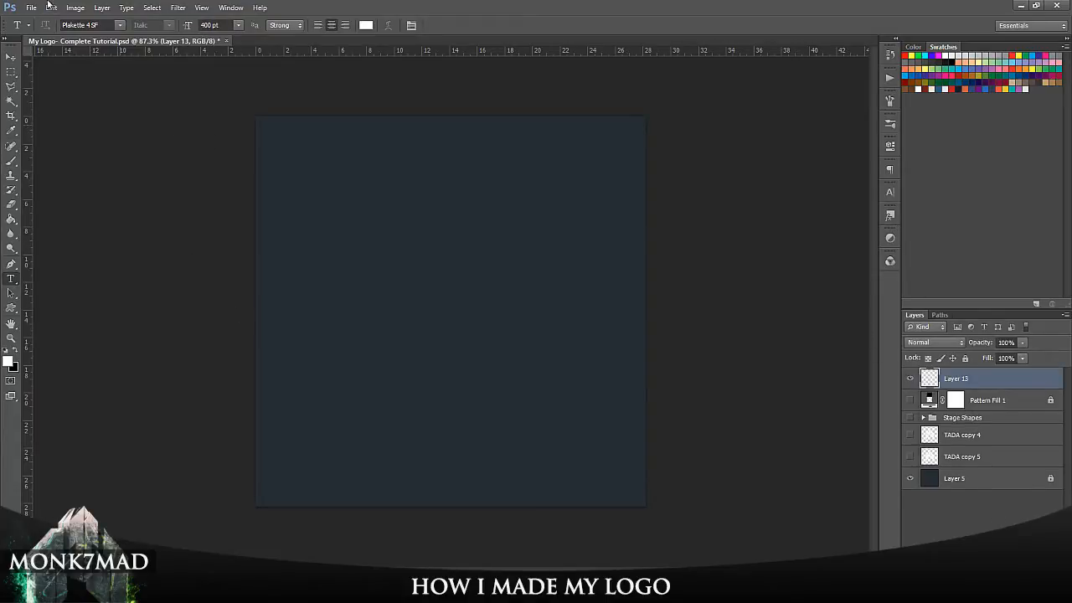
{"action": "left_click", "coordinate": [92, 26]}
{"action": "scroll", "coordinate": [92, 26], "scroll_direction": "down", "scroll_amount": 1}
{"action": "left_click", "coordinate": [120, 26]}
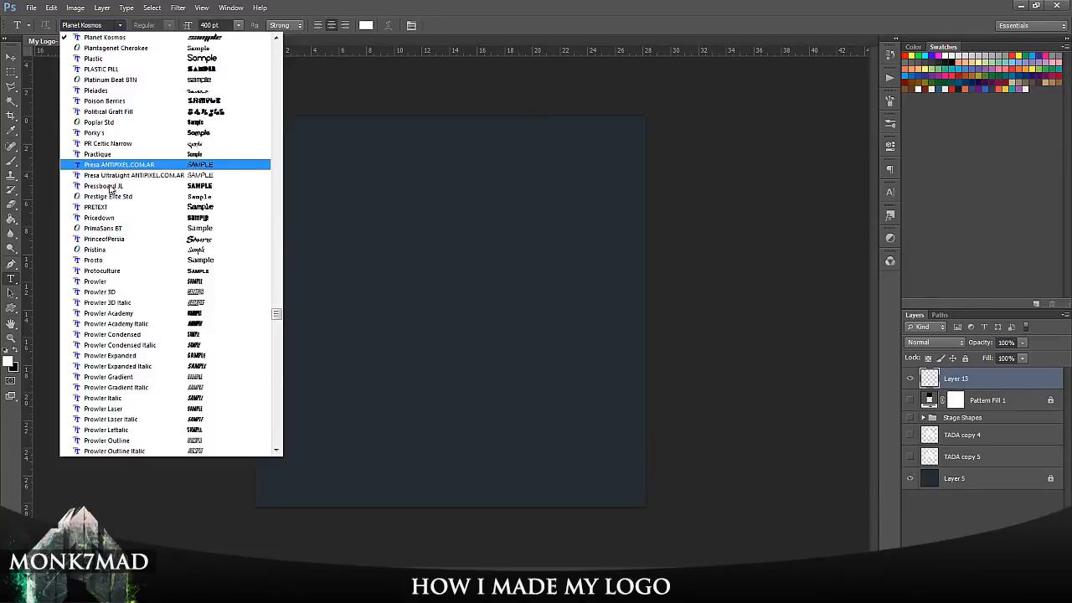
{"action": "scroll", "coordinate": [207, 113], "scroll_direction": "up", "scroll_amount": 7}
{"action": "scroll", "coordinate": [207, 113], "scroll_direction": "up", "scroll_amount": 11}
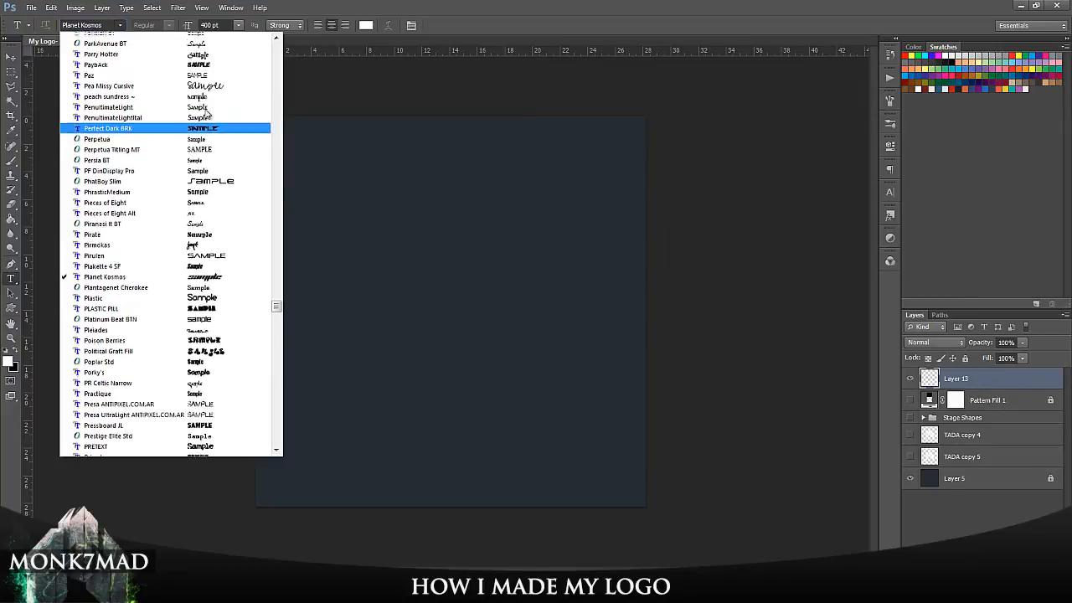
{"action": "scroll", "coordinate": [208, 117], "scroll_direction": "up", "scroll_amount": 4}
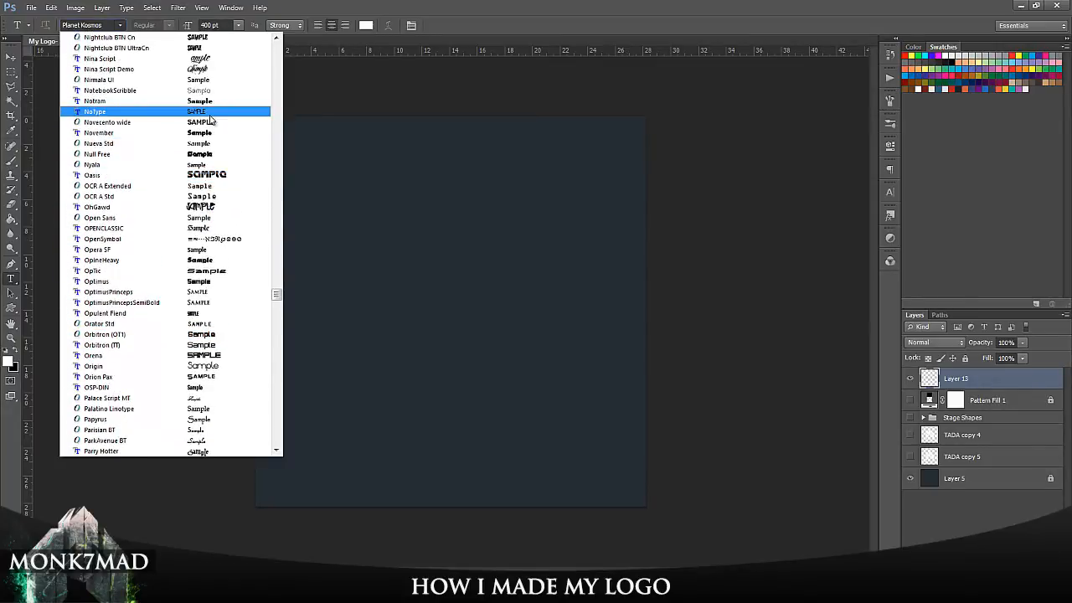
{"action": "scroll", "coordinate": [207, 113], "scroll_direction": "up", "scroll_amount": 2}
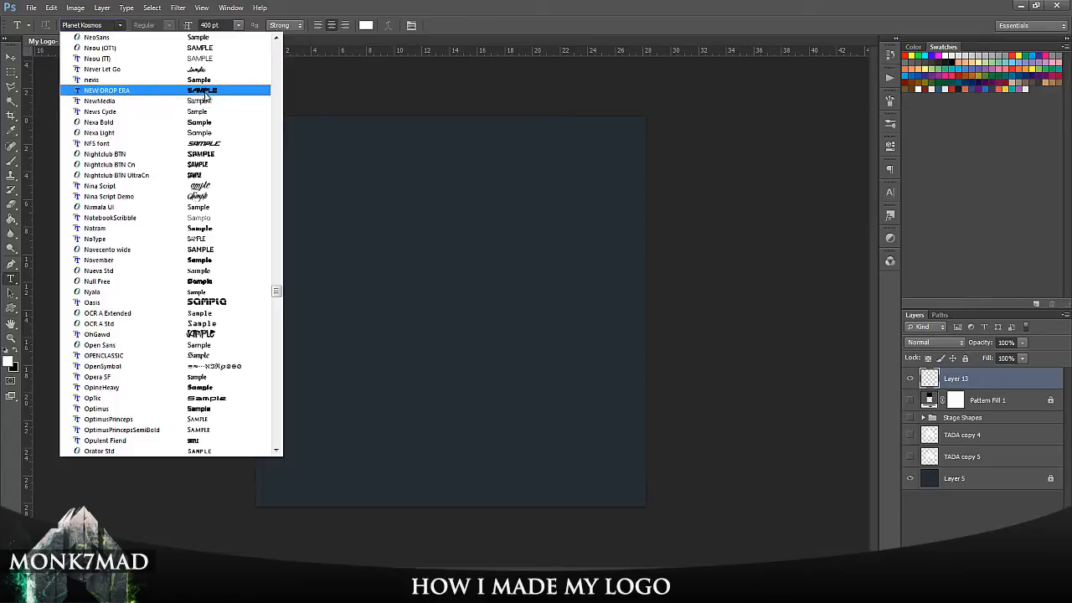
{"action": "left_click", "coordinate": [205, 94]}
- Place the letter M as text on the canvas and move it to the canvas centre
{"action": "left_click", "coordinate": [400, 326]}
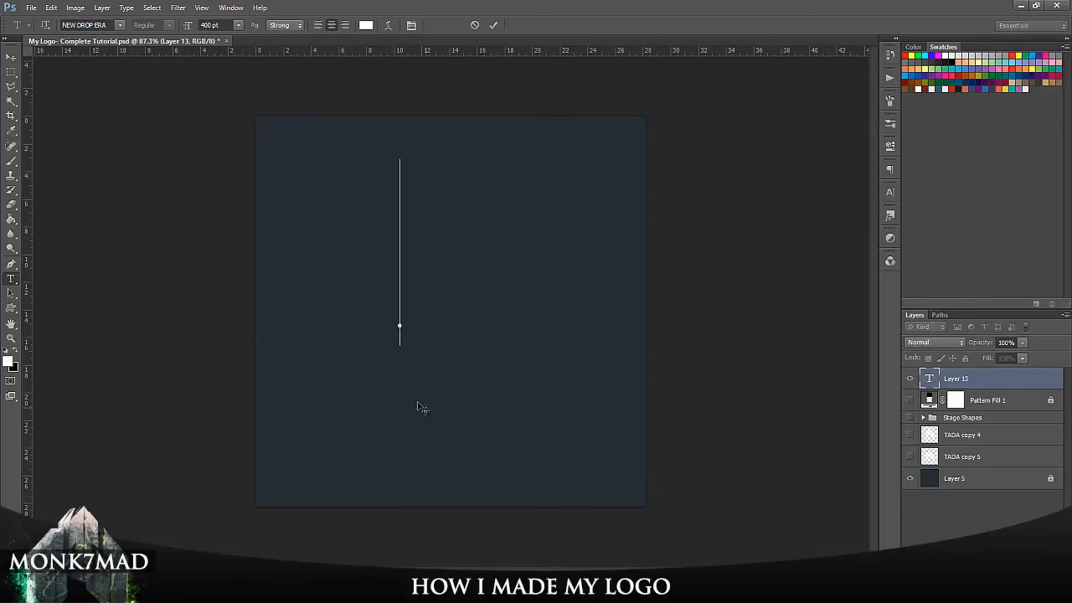
{"action": "type", "text": "M"}
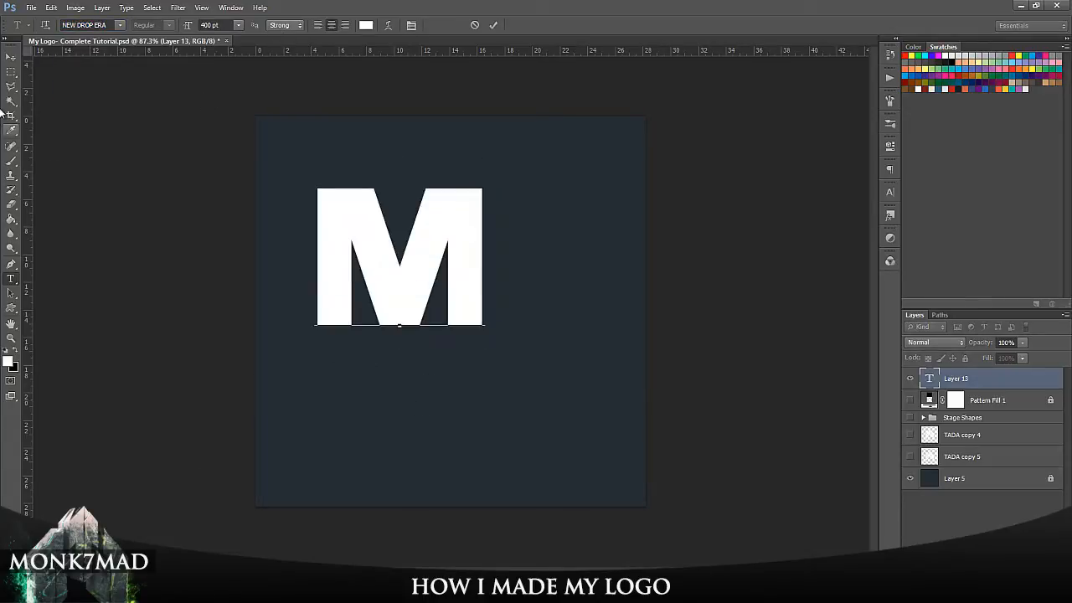
{"action": "left_click", "coordinate": [10, 56]}
{"action": "left_click_drag", "start_coordinate": [456, 247], "coordinate": [509, 299]}
{"action": "left_click", "coordinate": [663, 280]}
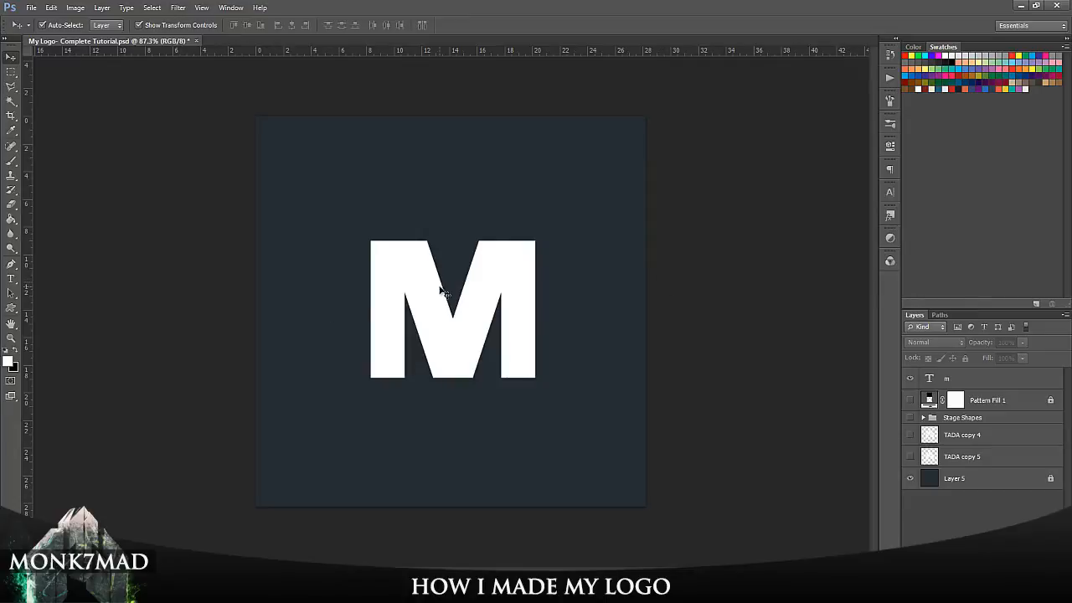
- Browse the font list for the M text layer and try the Benny Blanco font on it
{"action": "left_click", "coordinate": [993, 378]}
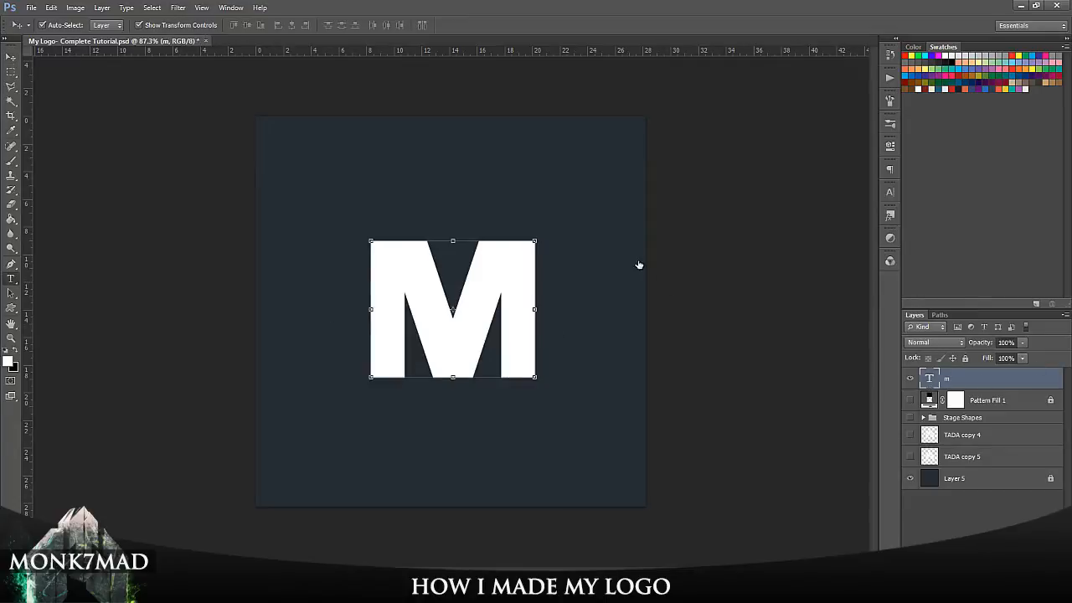
{"action": "double_click", "coordinate": [929, 379]}
{"action": "left_click", "coordinate": [113, 25]}
{"action": "left_click", "coordinate": [119, 25]}
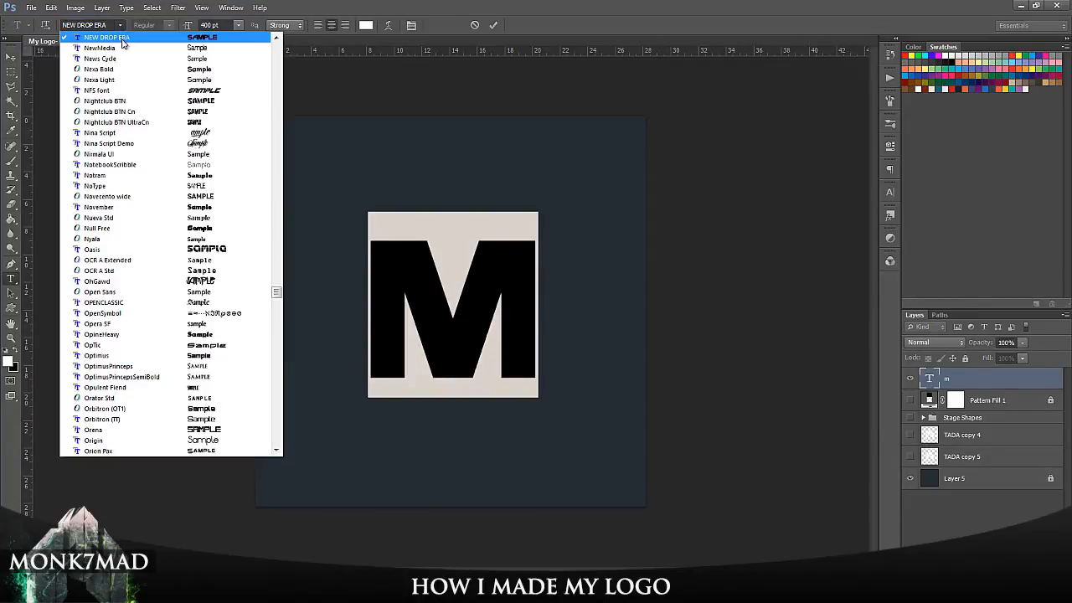
{"action": "scroll", "coordinate": [270, 211], "scroll_direction": "up", "scroll_amount": 10}
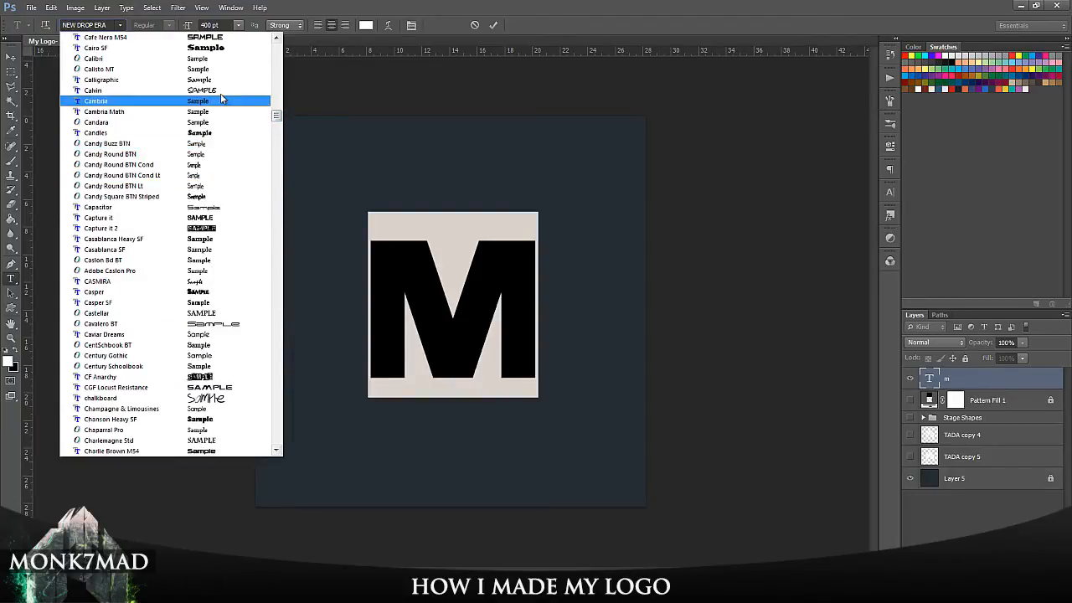
{"action": "scroll", "coordinate": [214, 142], "scroll_direction": "up", "scroll_amount": 3}
{"action": "scroll", "coordinate": [150, 284], "scroll_direction": "up", "scroll_amount": 6}
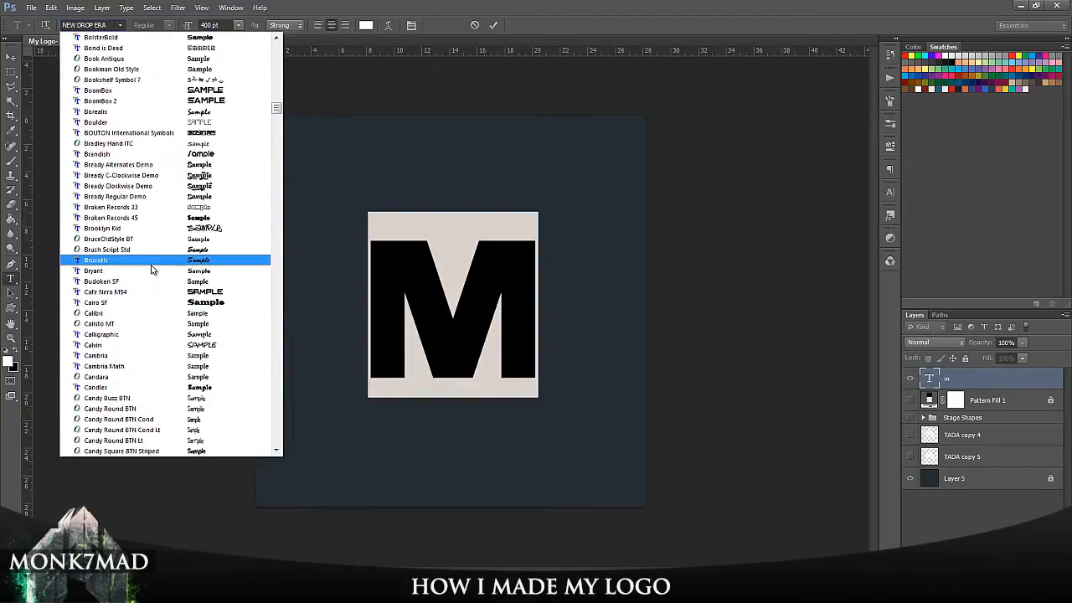
{"action": "scroll", "coordinate": [230, 127], "scroll_direction": "up", "scroll_amount": 4}
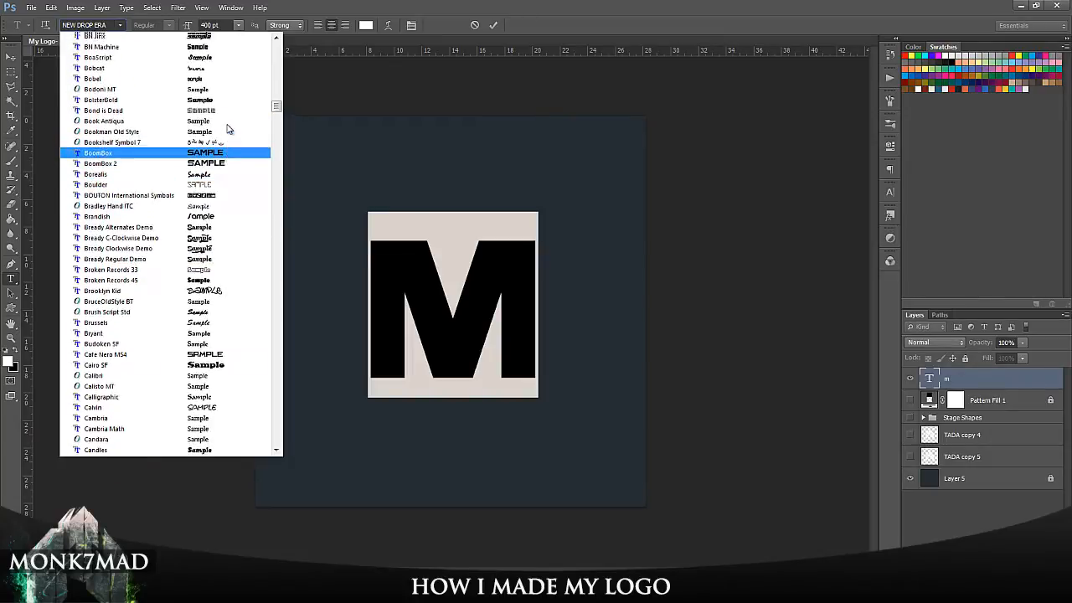
{"action": "scroll", "coordinate": [232, 63], "scroll_direction": "up", "scroll_amount": 5}
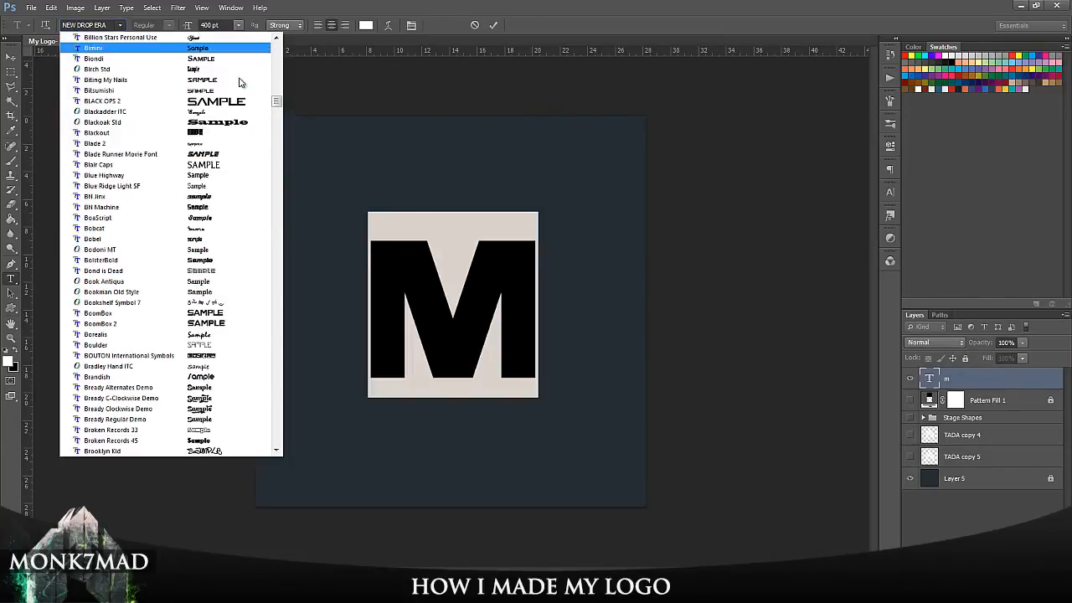
{"action": "scroll", "coordinate": [239, 83], "scroll_direction": "up", "scroll_amount": 3}
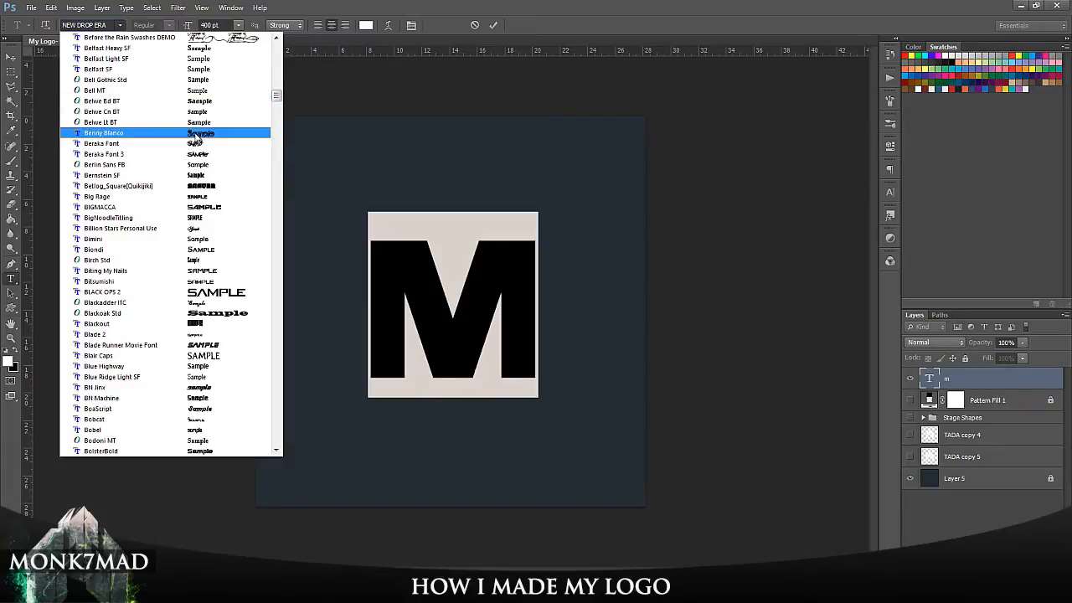
{"action": "left_click", "coordinate": [197, 137]}
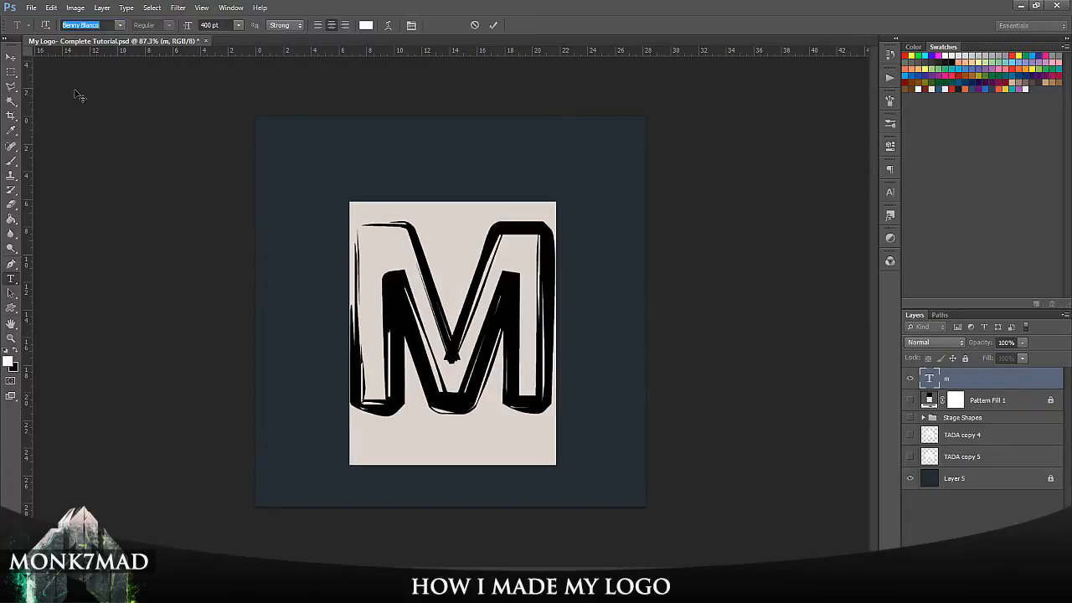
{"action": "left_click", "coordinate": [11, 57]}
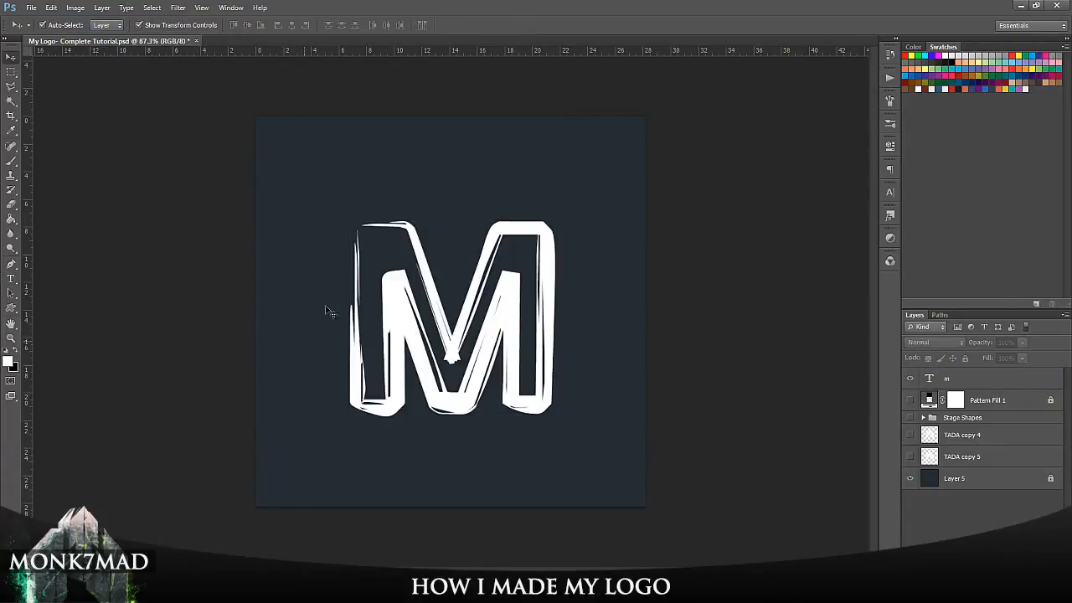
- Reopen the M text for editing and try the Biting My Nails font on it
{"action": "left_click", "coordinate": [460, 418]}
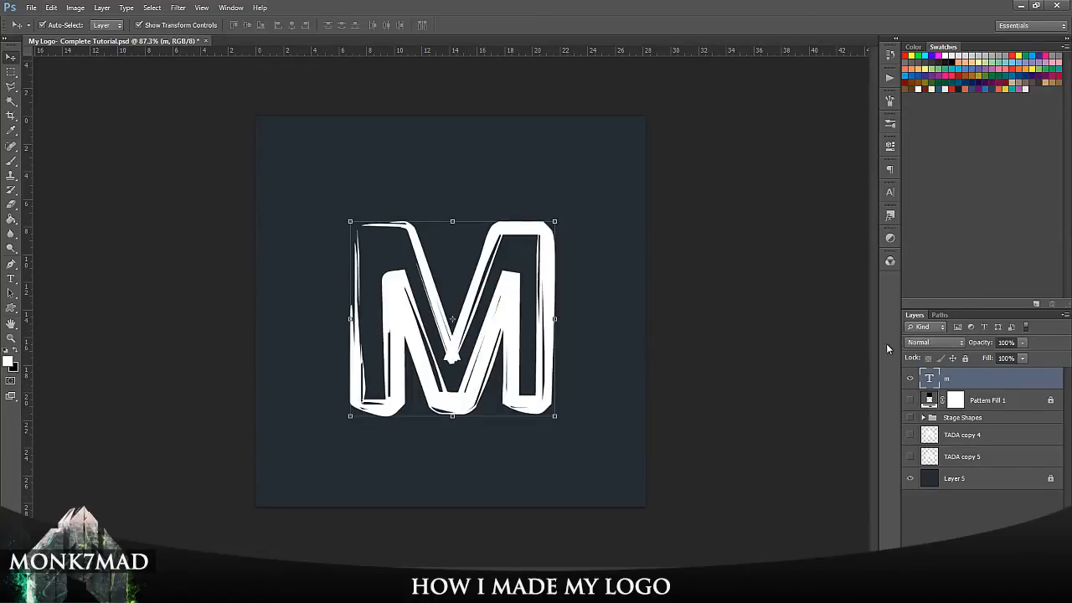
{"action": "double_click", "coordinate": [940, 381]}
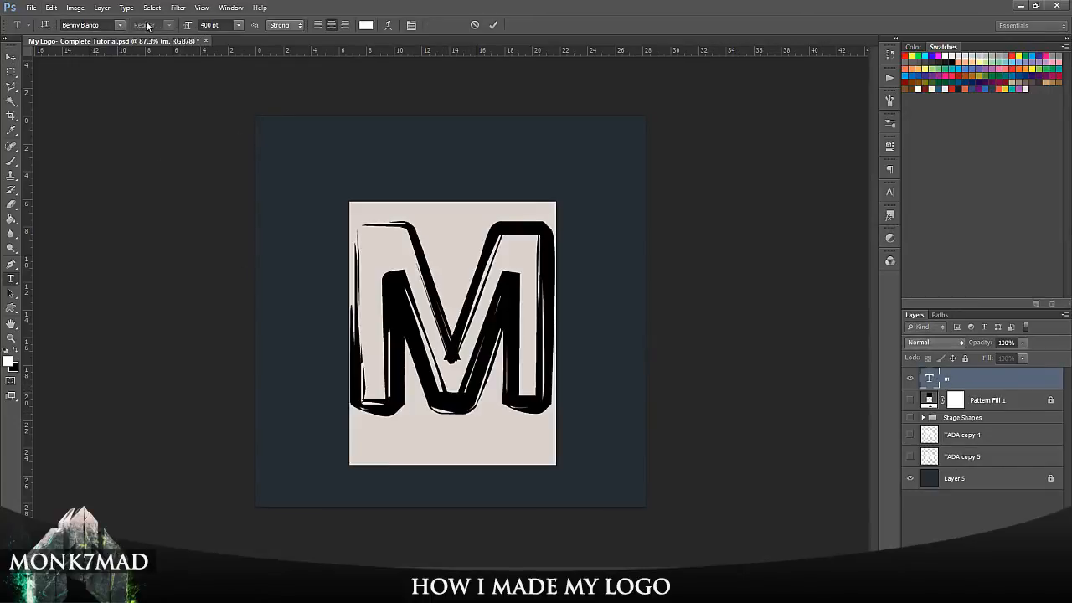
{"action": "left_click", "coordinate": [120, 25]}
{"action": "left_click", "coordinate": [138, 180]}
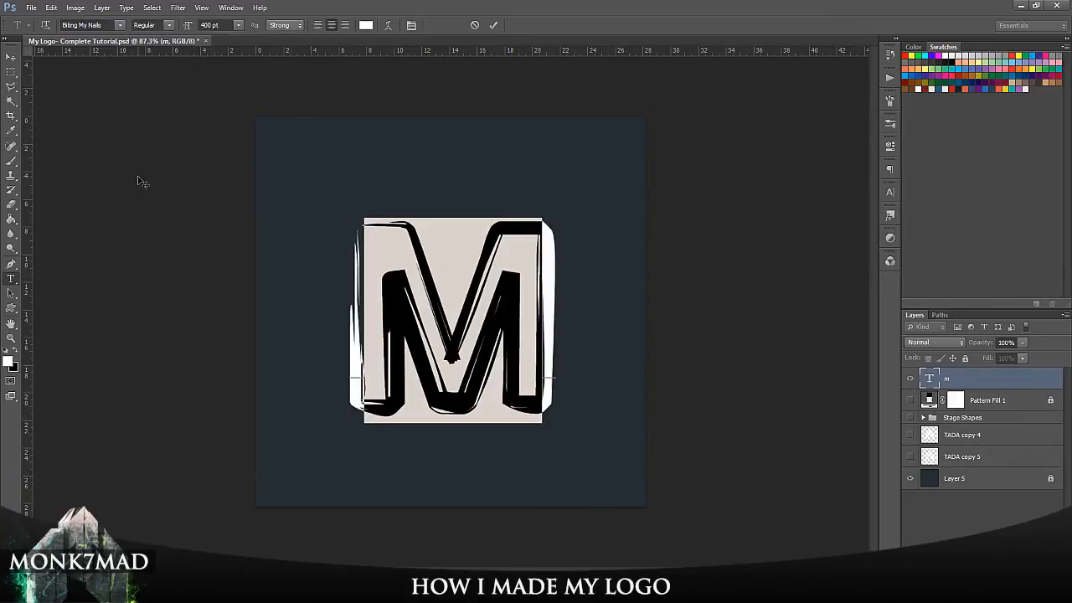
- Step through the next fonts in the list and set the M to Blackout
{"action": "left_click", "coordinate": [92, 25]}
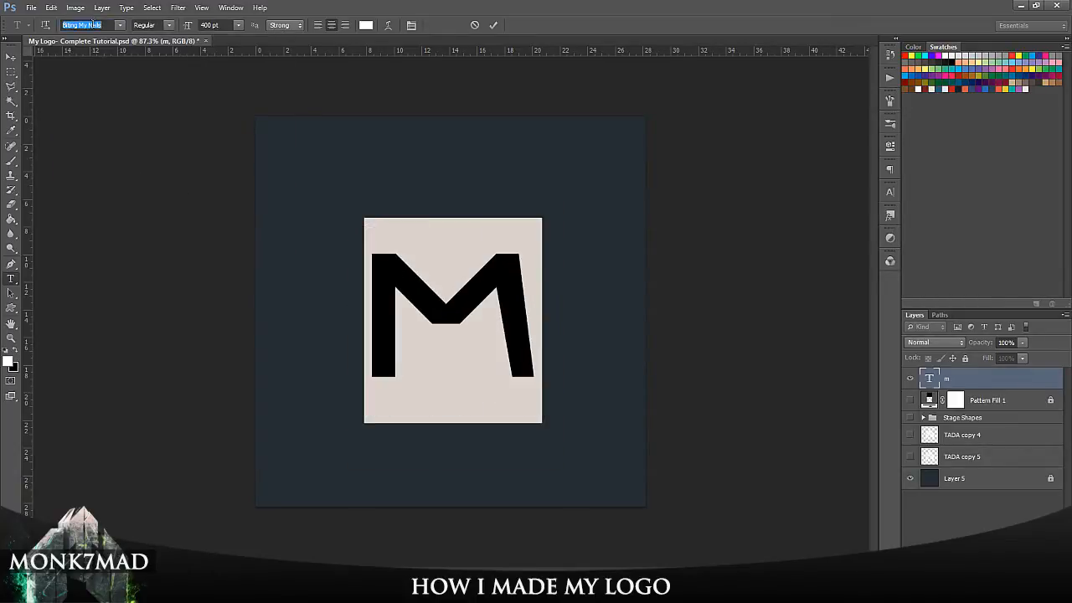
{"action": "key", "text": "Down"}
{"action": "key", "text": "Down"}
{"action": "key", "text": "Down"}
{"action": "key", "text": "Down"}
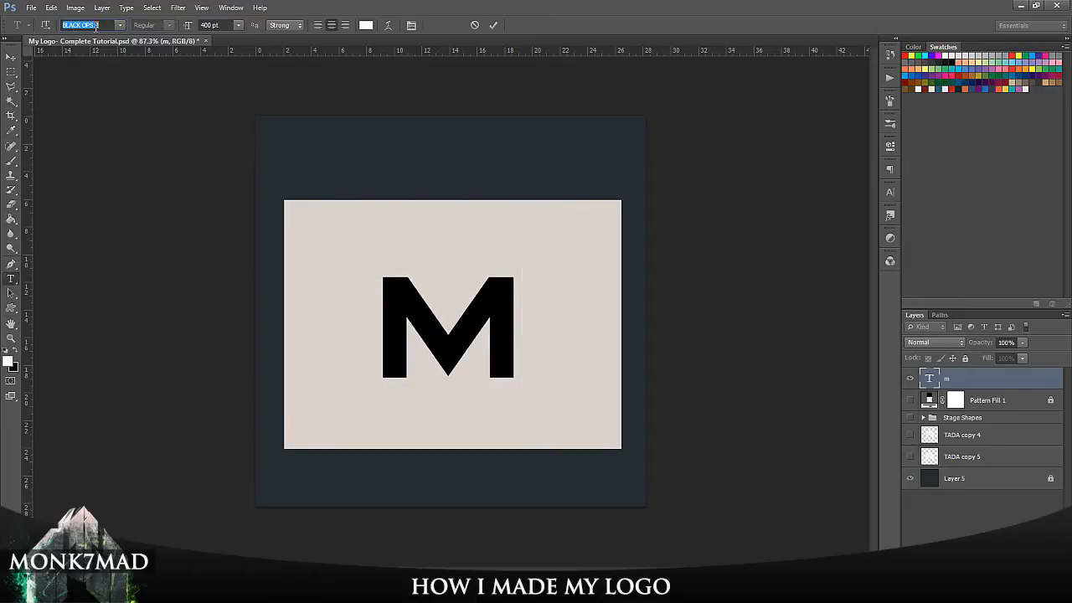
{"action": "key", "text": "Down"}
{"action": "key", "text": "Down"}
{"action": "key", "text": "Down"}
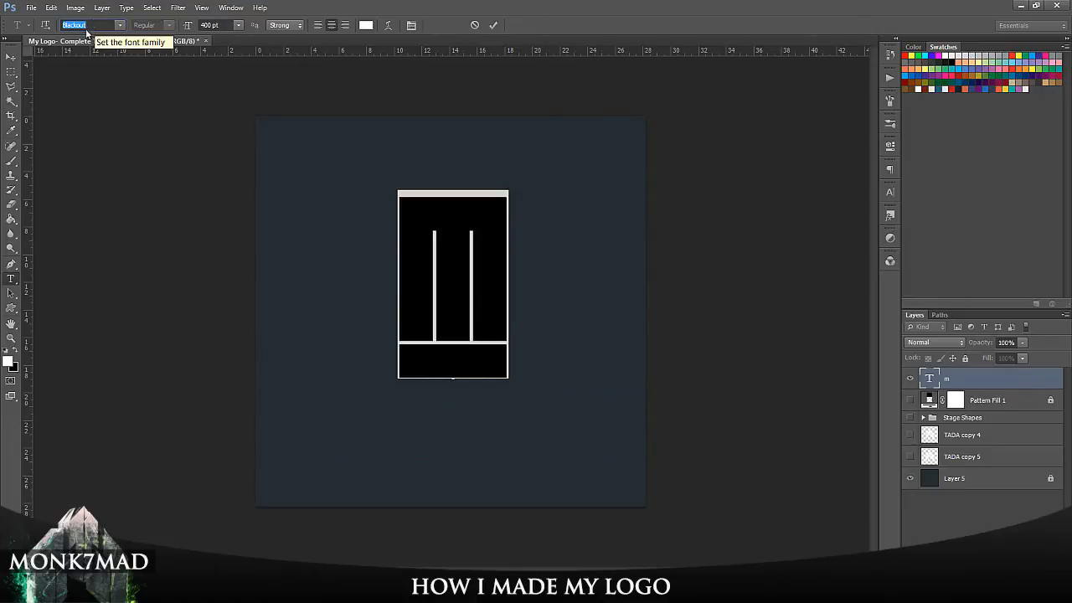
- Move the Blackout M down to near the centre of the canvas and deselect it
{"action": "left_click", "coordinate": [10, 56]}
{"action": "left_click_drag", "start_coordinate": [438, 227], "coordinate": [463, 277]}
{"action": "left_click", "coordinate": [634, 345]}
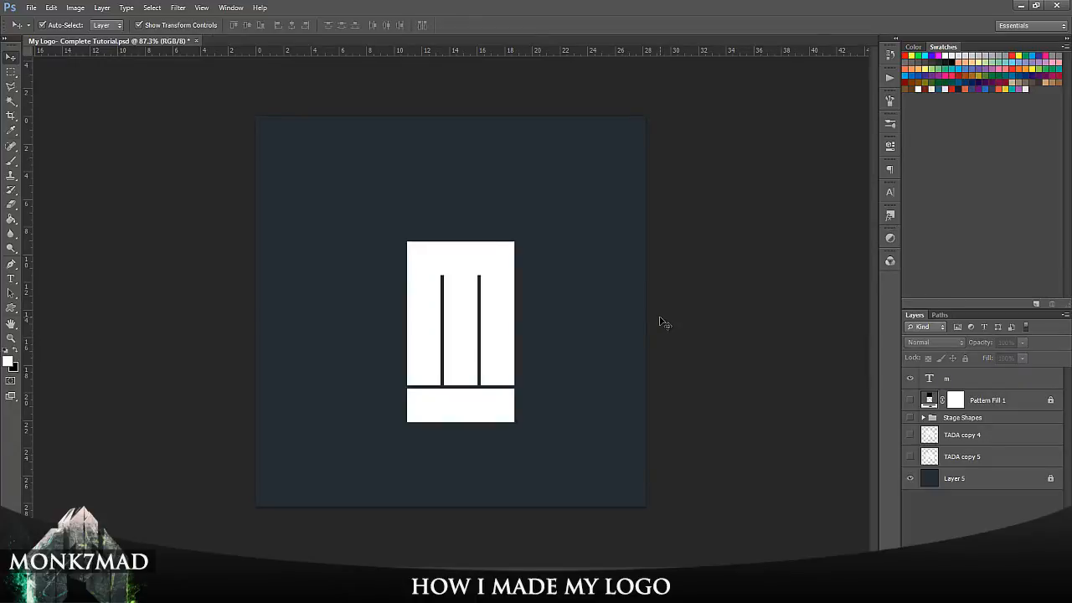
- Hide the M text layer and add a new empty layer above it for drawing with the Polygonal Lasso tool
{"action": "left_click", "coordinate": [912, 378]}
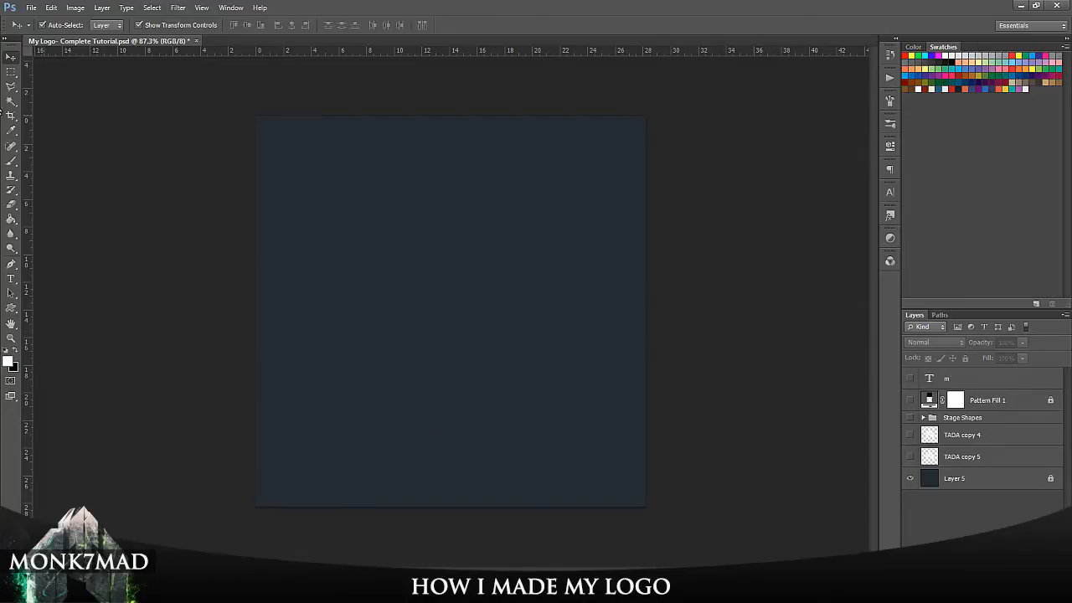
{"action": "left_click", "coordinate": [11, 86]}
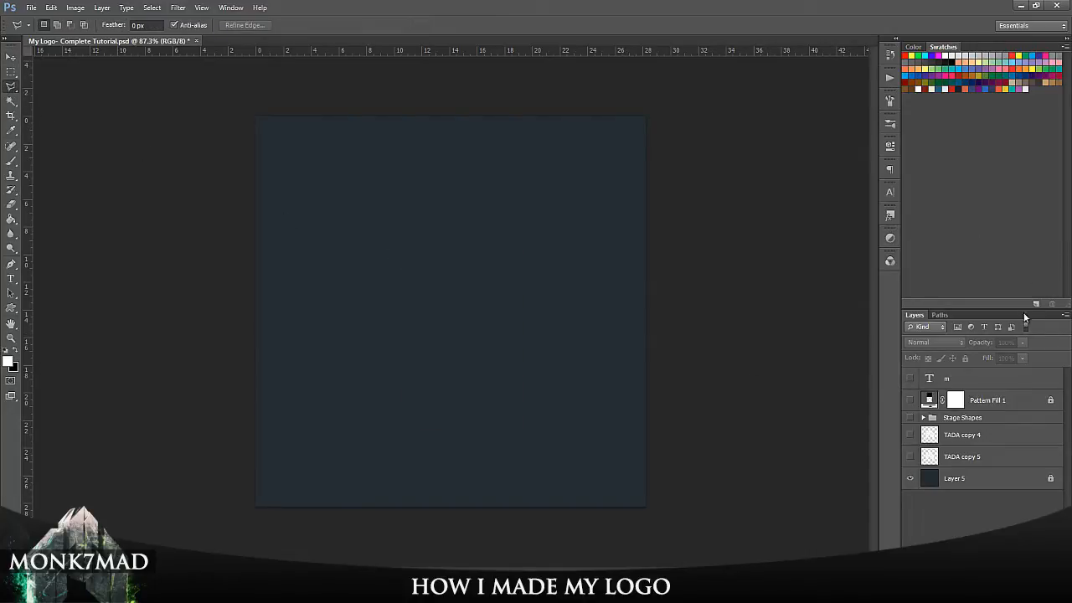
{"action": "left_click", "coordinate": [992, 385]}
{"action": "left_click", "coordinate": [1037, 575]}
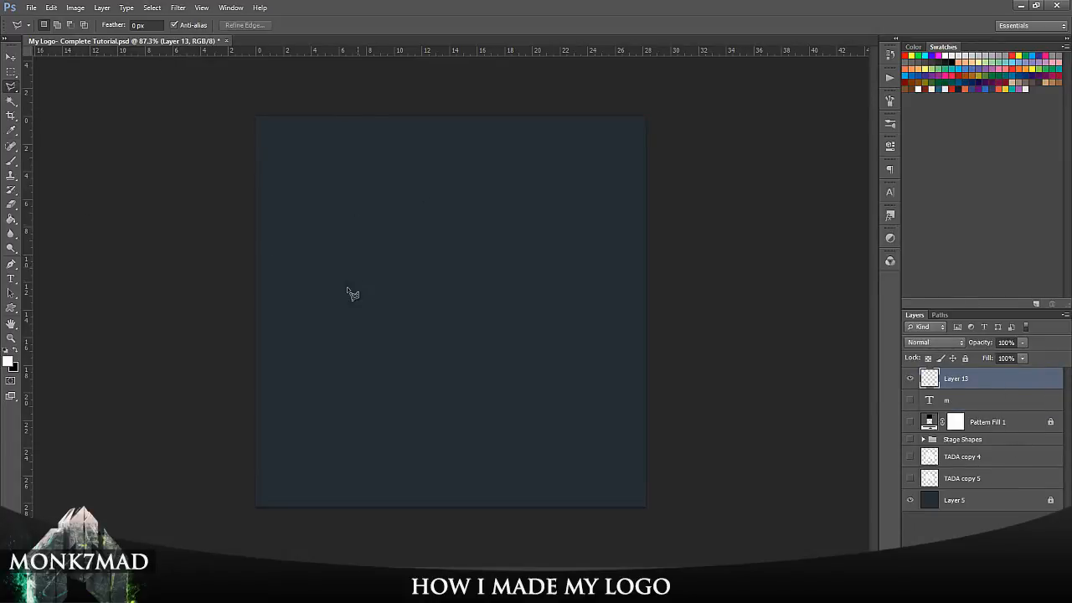
- Outline a tall vertical bar with parallel diagonal ends in the canvas's left half using the Polygonal Lasso, fill it white and deselect
{"action": "left_click", "coordinate": [346, 260]}
{"action": "left_click", "coordinate": [347, 449]}
{"action": "left_click", "coordinate": [400, 406], "text": "shift"}
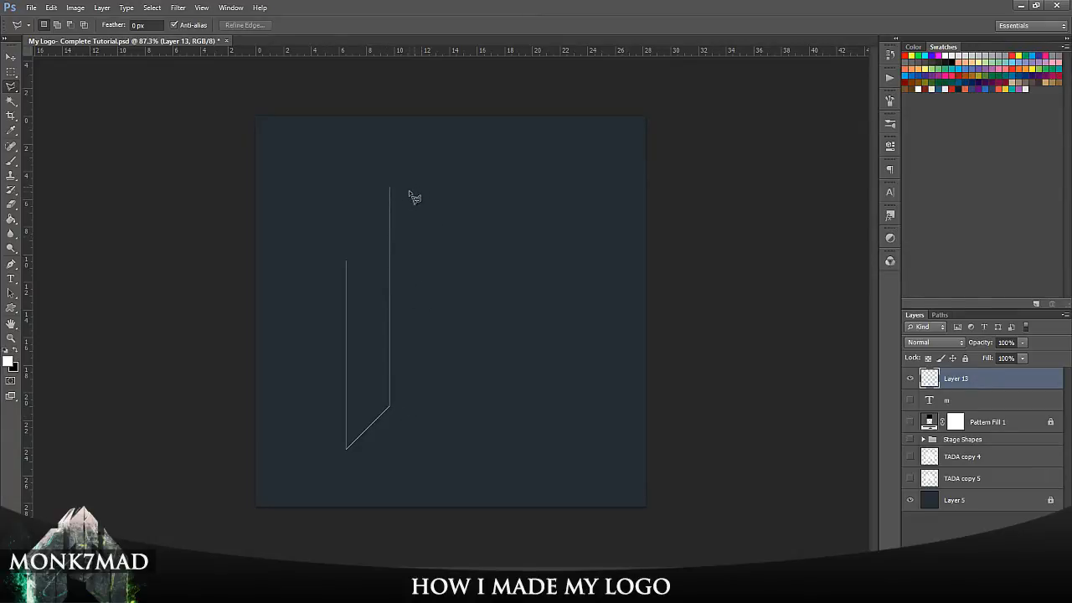
{"action": "left_click", "coordinate": [390, 213]}
{"action": "left_click", "coordinate": [347, 262]}
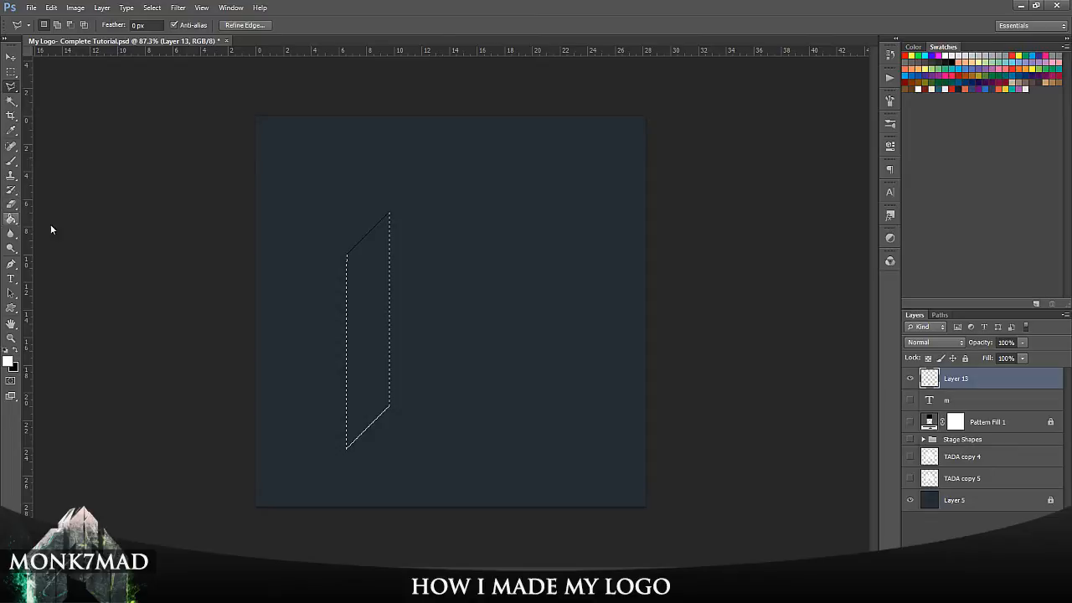
{"action": "left_click", "coordinate": [11, 218]}
{"action": "left_click", "coordinate": [350, 280]}
{"action": "key", "text": "ctrl+d"}
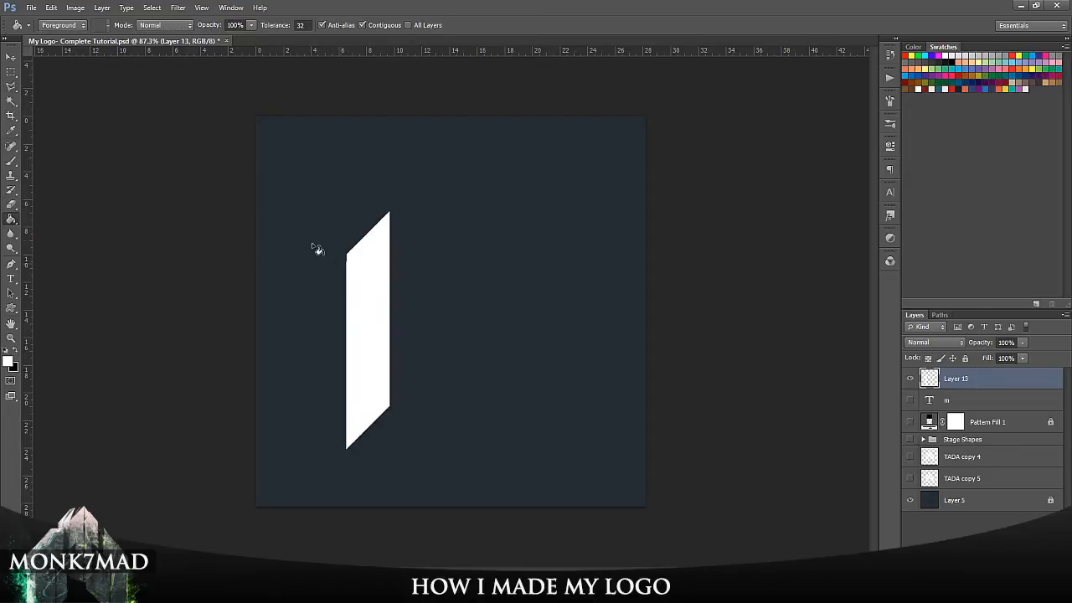
- Trim the bar's uneven left edge straight by deleting a rectangular selection over it
{"action": "left_click", "coordinate": [11, 71]}
{"action": "left_click_drag", "start_coordinate": [287, 193], "coordinate": [349, 470]}
{"action": "key", "text": "Delete"}
{"action": "key", "text": "ctrl+d"}
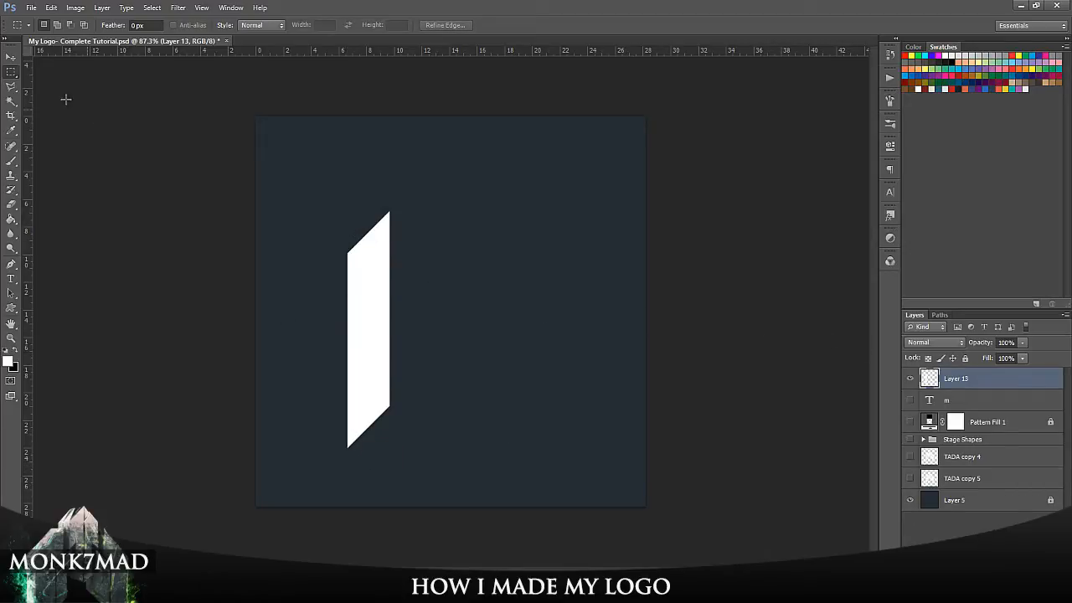
- Move the white bar slightly up and to the left, and leave it deselected
{"action": "left_click", "coordinate": [11, 56]}
{"action": "left_click_drag", "start_coordinate": [366, 277], "coordinate": [358, 261]}
{"action": "left_click", "coordinate": [809, 342]}
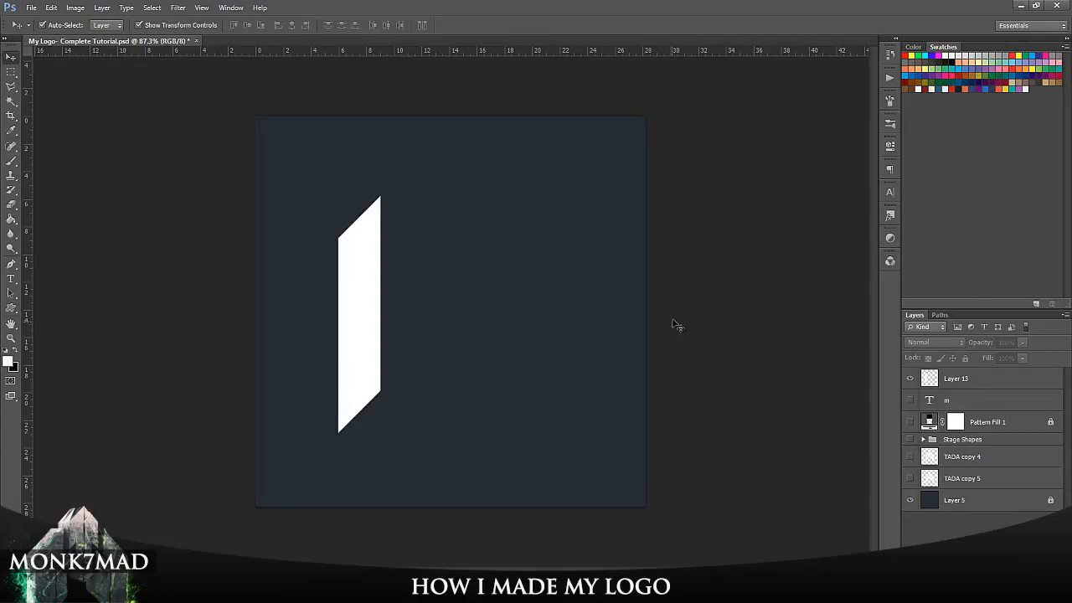
{"action": "left_click", "coordinate": [343, 270]}
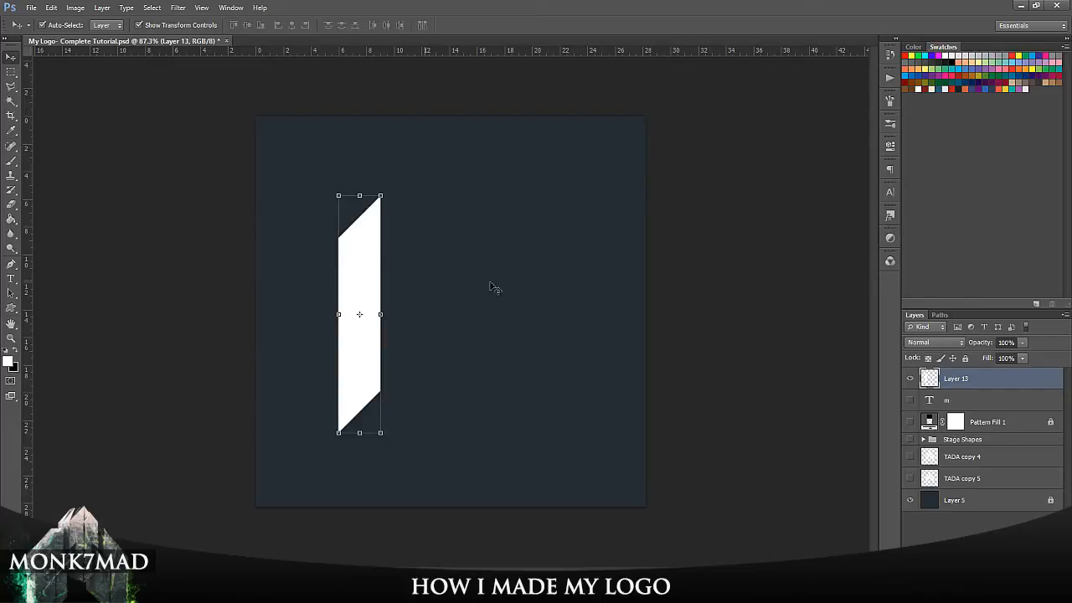
{"action": "left_click", "coordinate": [750, 294]}
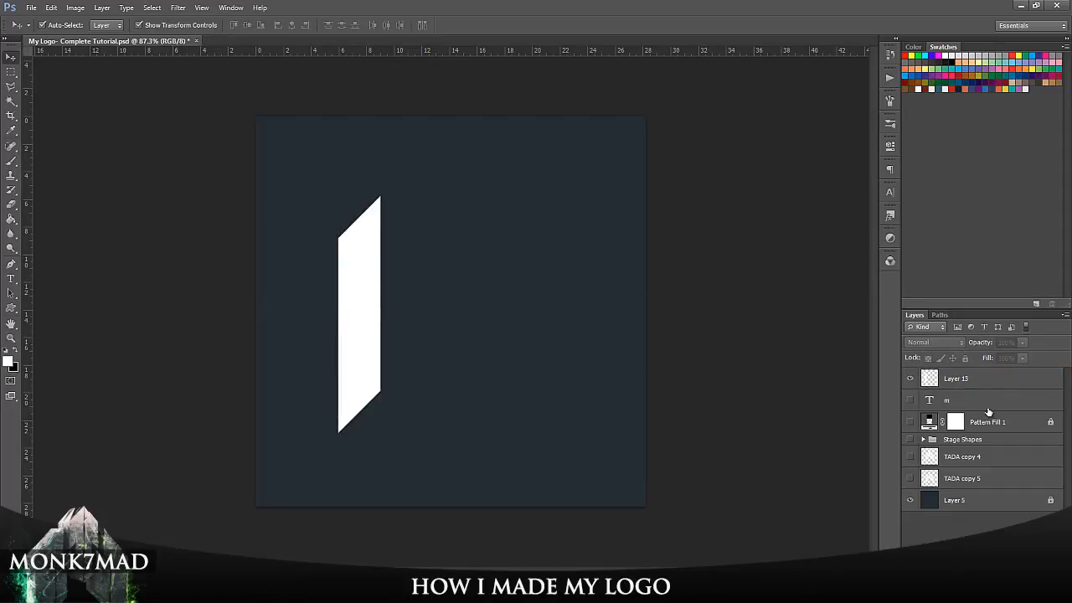
- Add a new empty layer above the bar's layer and get the Polygonal Lasso ready for the second shape
{"action": "left_click", "coordinate": [988, 381]}
{"action": "key", "text": "ctrl+shift+alt+n"}
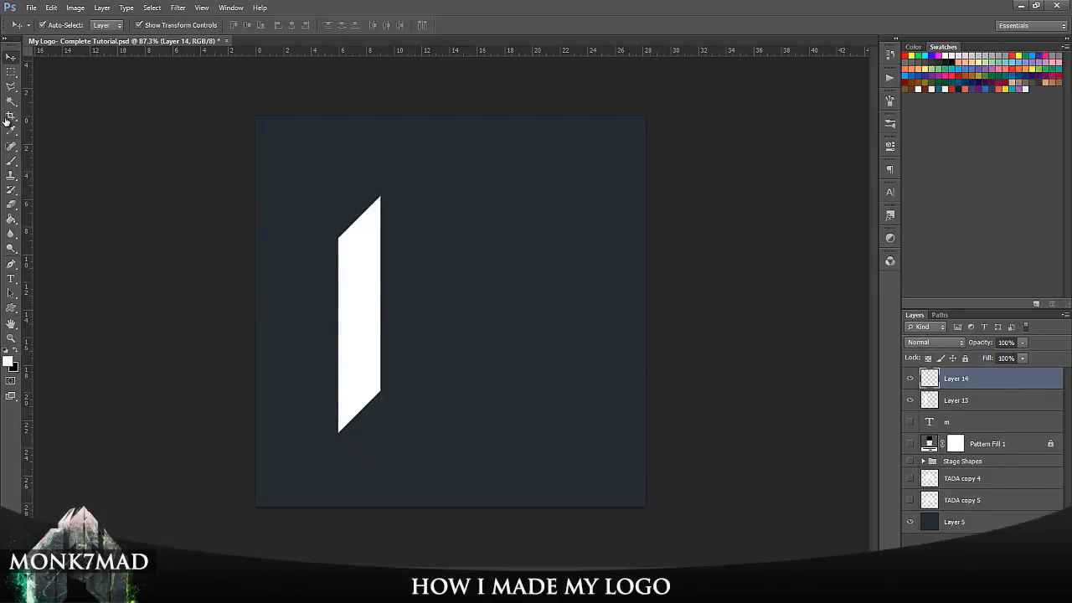
{"action": "left_click", "coordinate": [11, 86]}
{"action": "left_click", "coordinate": [474, 232]}
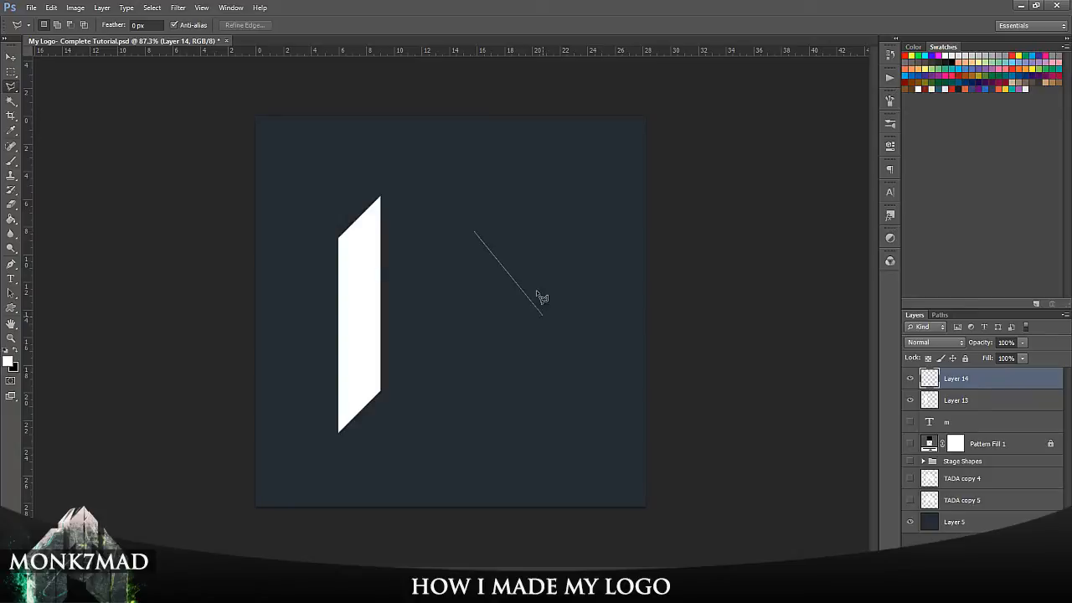
{"action": "left_click", "coordinate": [499, 256]}
{"action": "left_click", "coordinate": [478, 409]}
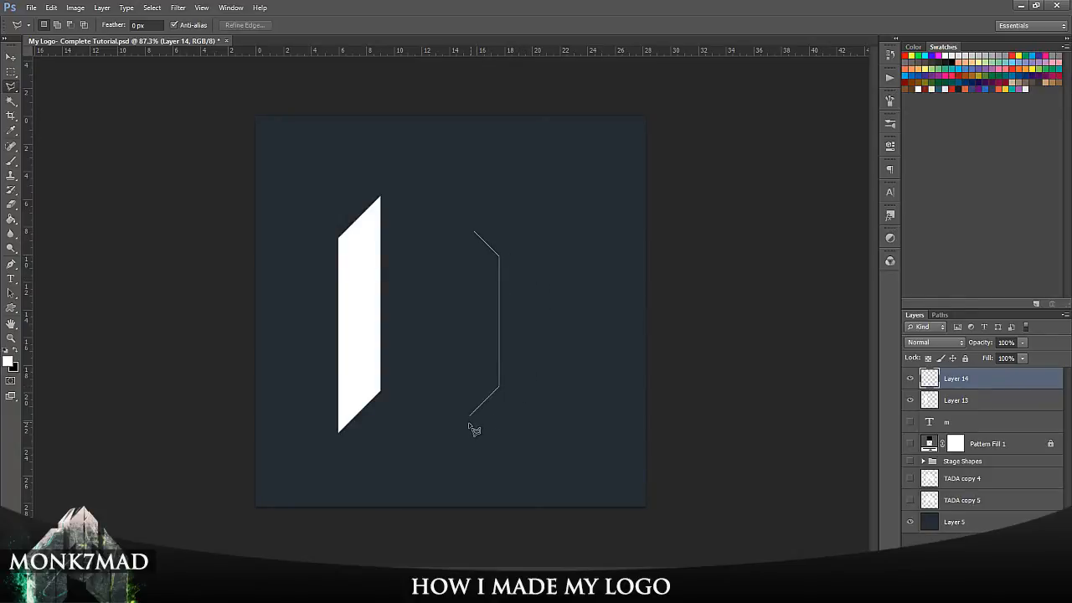
{"action": "left_click", "coordinate": [518, 418]}
{"action": "left_click", "coordinate": [543, 394]}
{"action": "left_click", "coordinate": [541, 246]}
{"action": "key", "text": "Escape"}
- Outline a second tall shape right of the bar with the Polygonal Lasso, with a pointed hook at its upper end and a slanted foot
{"action": "left_click", "coordinate": [478, 246]}
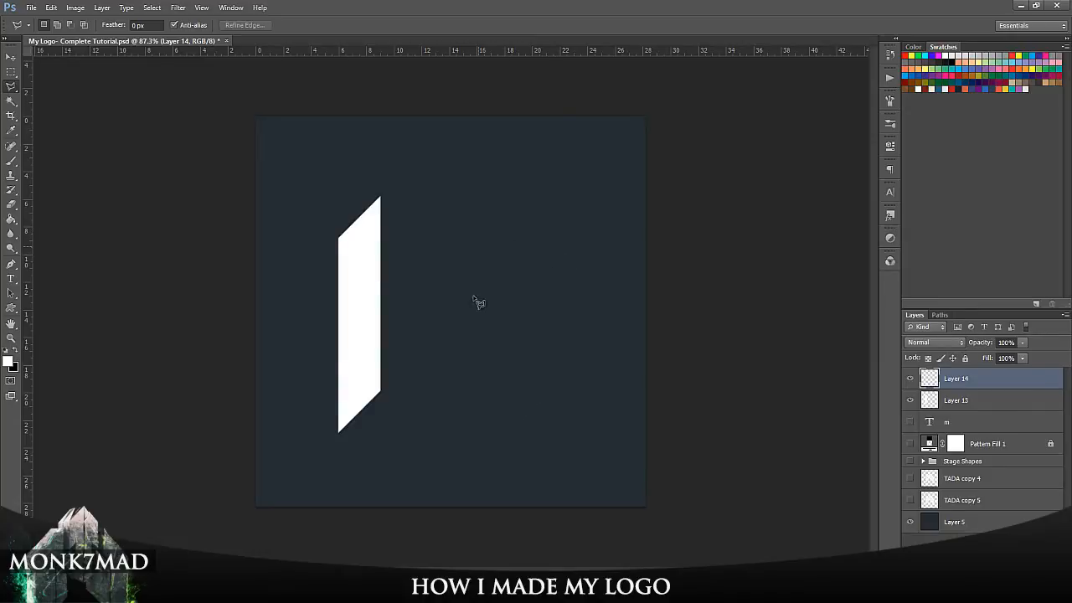
{"action": "left_click", "coordinate": [450, 399]}
{"action": "left_click", "coordinate": [501, 399]}
{"action": "left_click", "coordinate": [530, 369]}
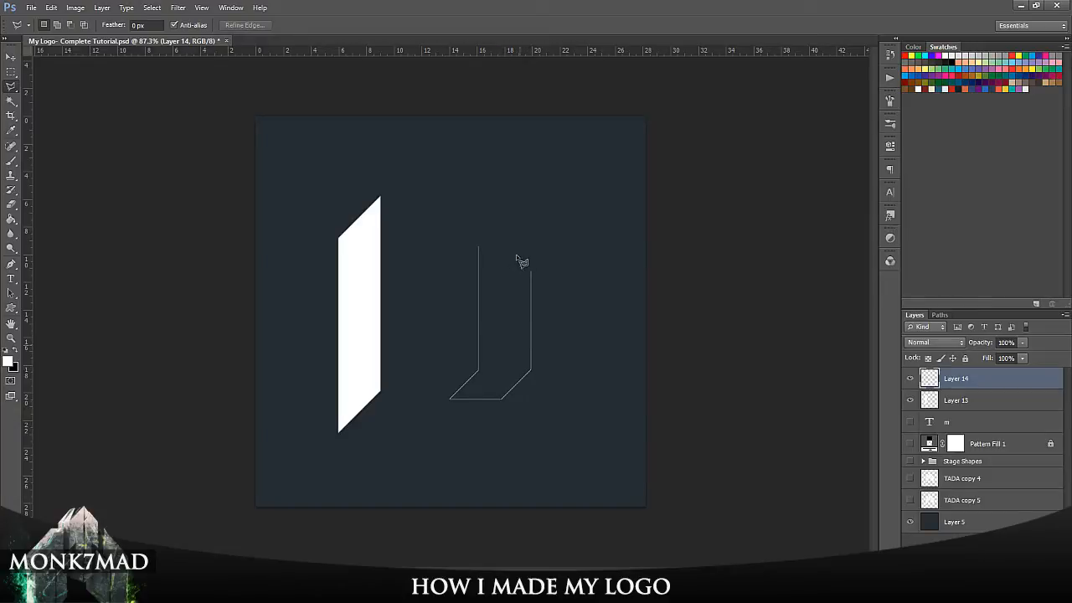
{"action": "left_click", "coordinate": [486, 181]}
{"action": "key", "text": "BackSpace"}
{"action": "left_click", "coordinate": [476, 223]}
{"action": "left_click", "coordinate": [475, 372], "text": "shift"}
{"action": "left_click", "coordinate": [485, 371], "text": "shift"}
{"action": "left_click", "coordinate": [475, 236], "text": "shift"}
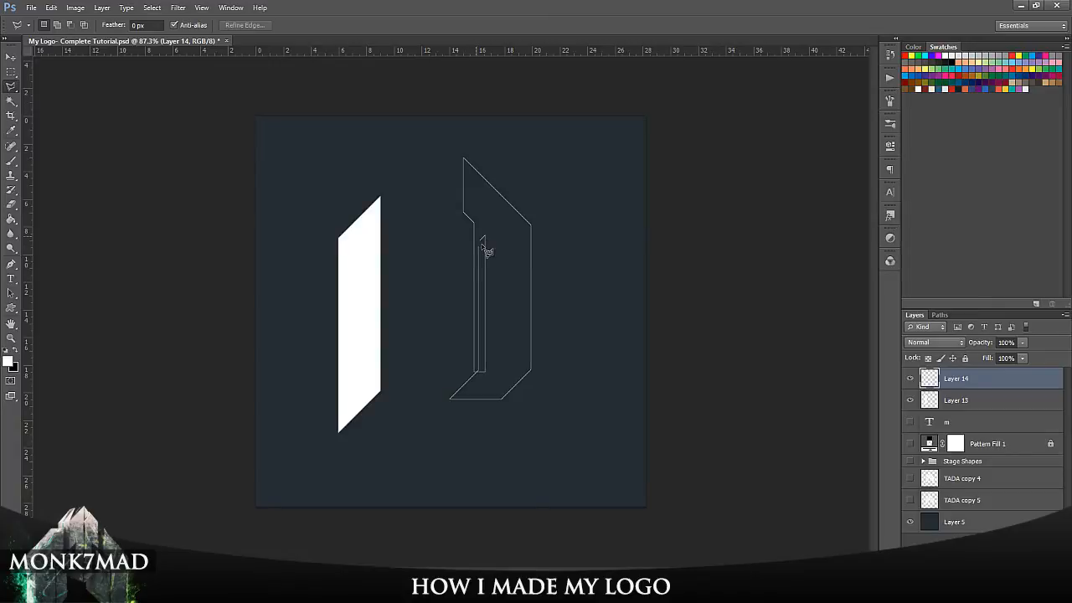
{"action": "double_click", "coordinate": [483, 249]}
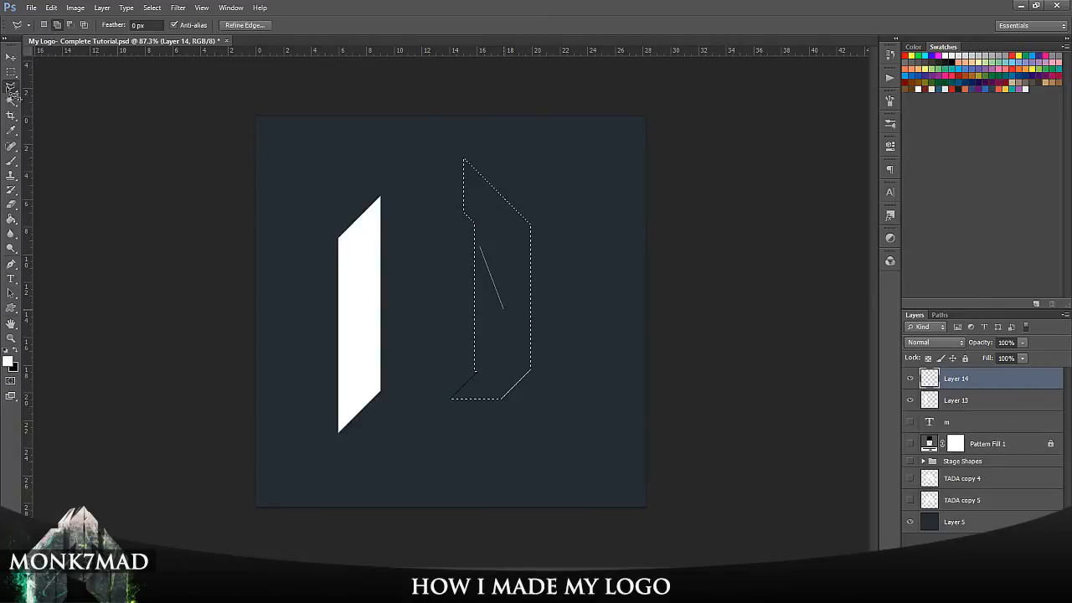
{"action": "key", "text": "Escape"}
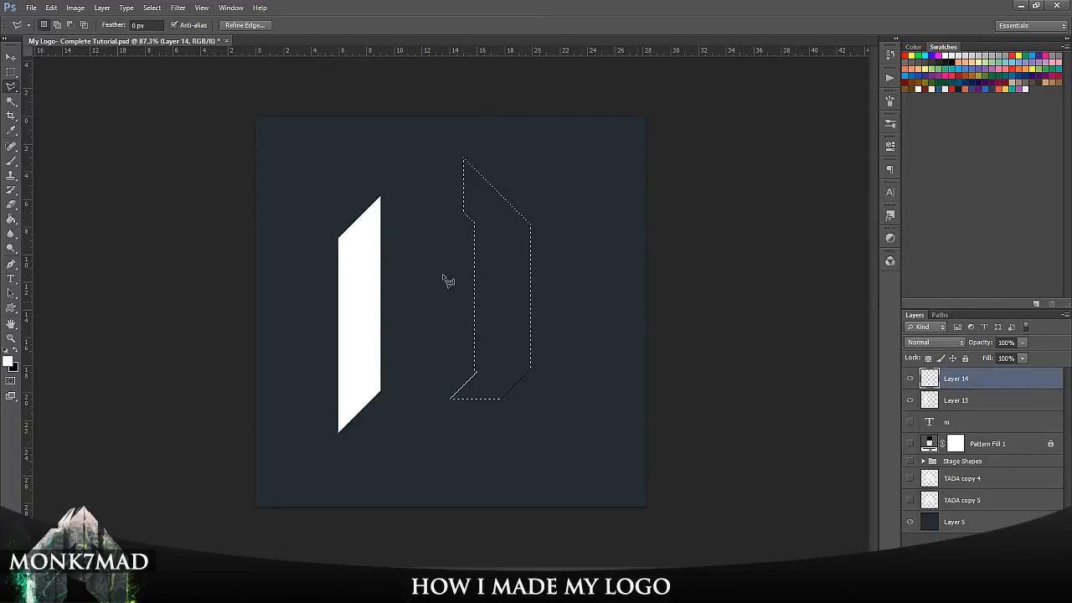
- Fill the hooked selection with white and deselect it
{"action": "left_click", "coordinate": [10, 218]}
{"action": "left_click", "coordinate": [515, 283]}
{"action": "key", "text": "ctrl+d"}
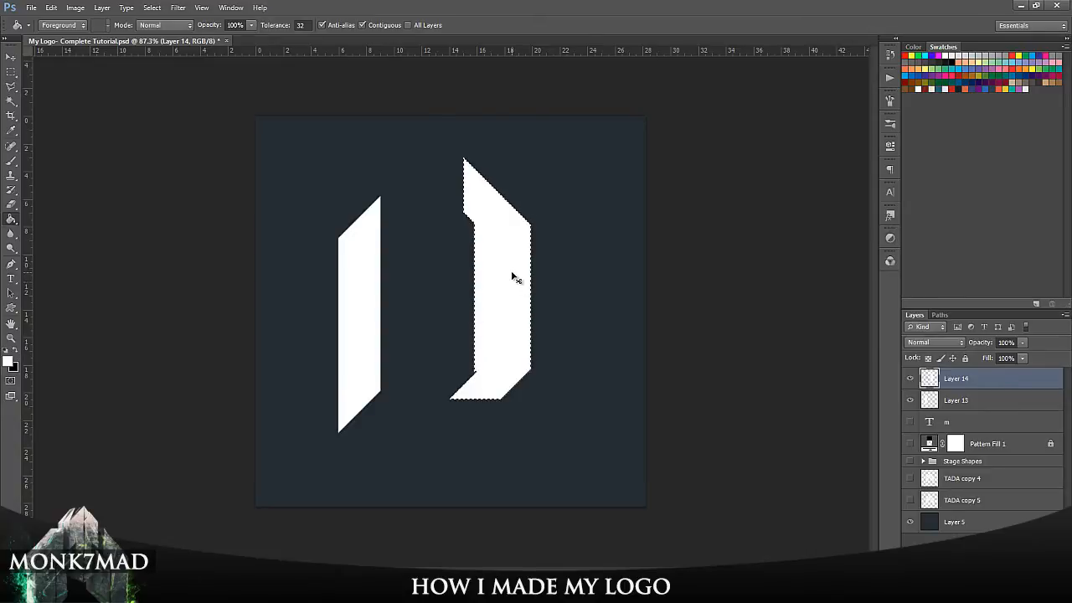
- Trim a strip off the hooked shape's right edge and delete its lower half with rectangular selections
{"action": "left_click", "coordinate": [11, 72]}
{"action": "left_click_drag", "start_coordinate": [519, 199], "coordinate": [602, 391]}
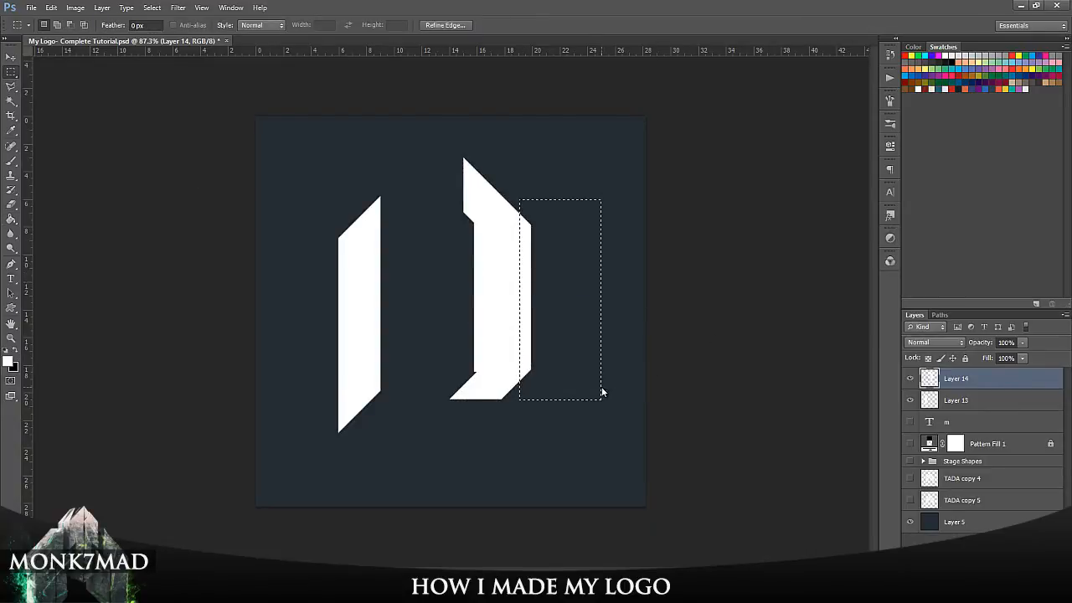
{"action": "key", "text": "Delete"}
{"action": "key", "text": "ctrl+d"}
{"action": "left_click_drag", "start_coordinate": [546, 421], "coordinate": [446, 315]}
{"action": "key", "text": "Delete"}
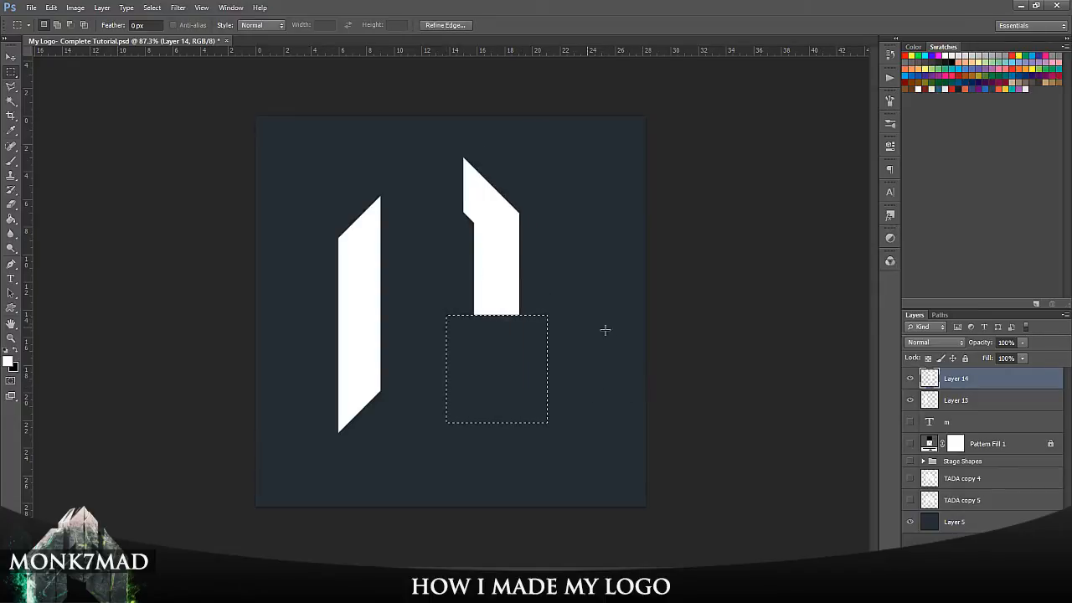
{"action": "key", "text": "ctrl+d"}
- Duplicate the upper half of the hooked shape, flip the copy vertically and place it directly below the original as the lower half
{"action": "key", "text": "v"}
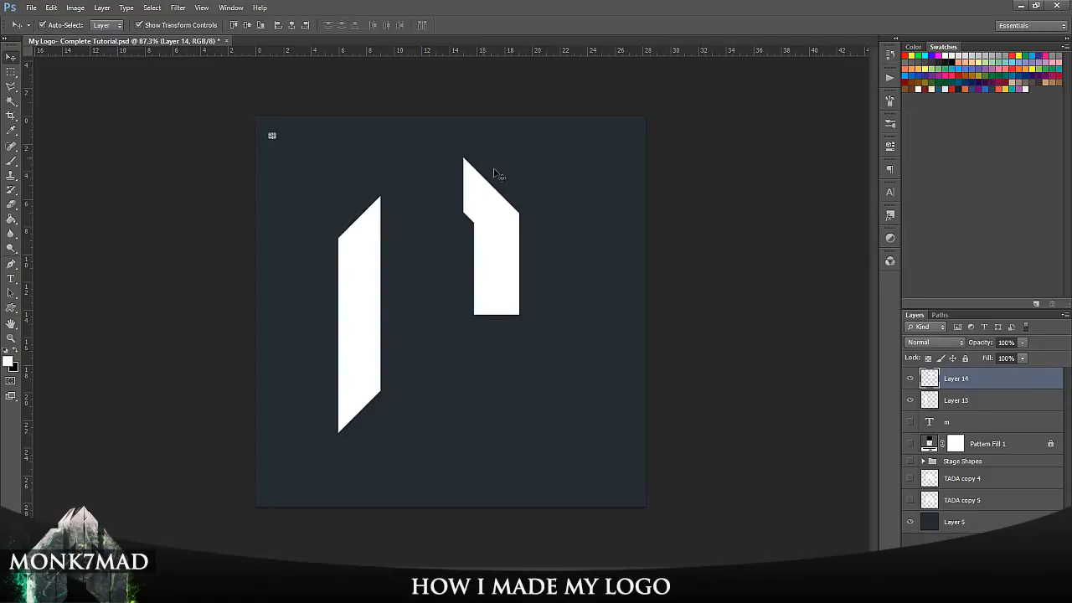
{"action": "key", "text": "ctrl+d"}
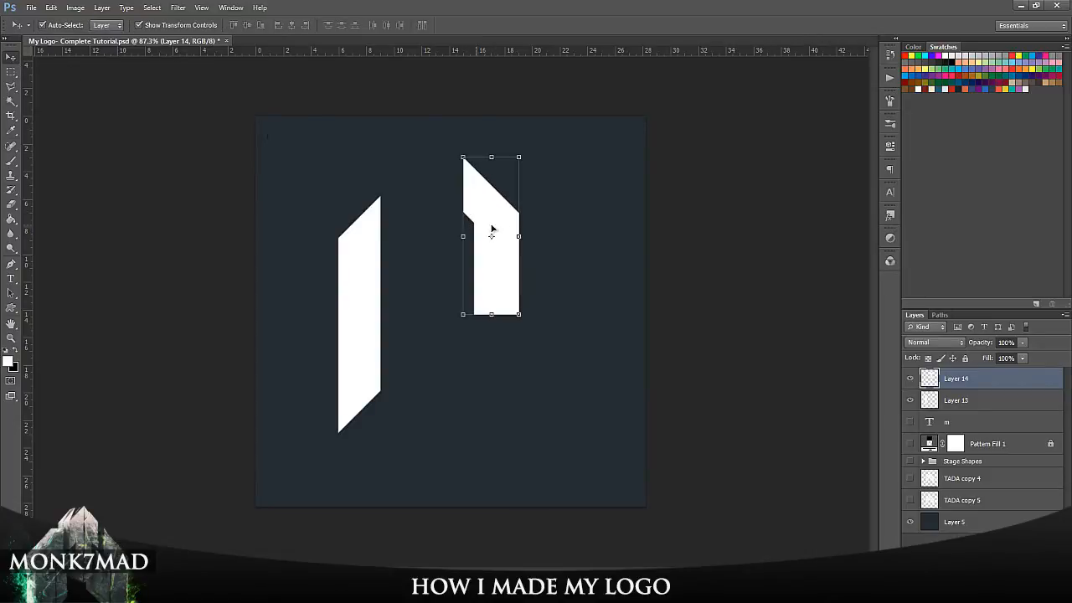
{"action": "key", "text": "ctrl+j"}
{"action": "left_click", "coordinate": [75, 7]}
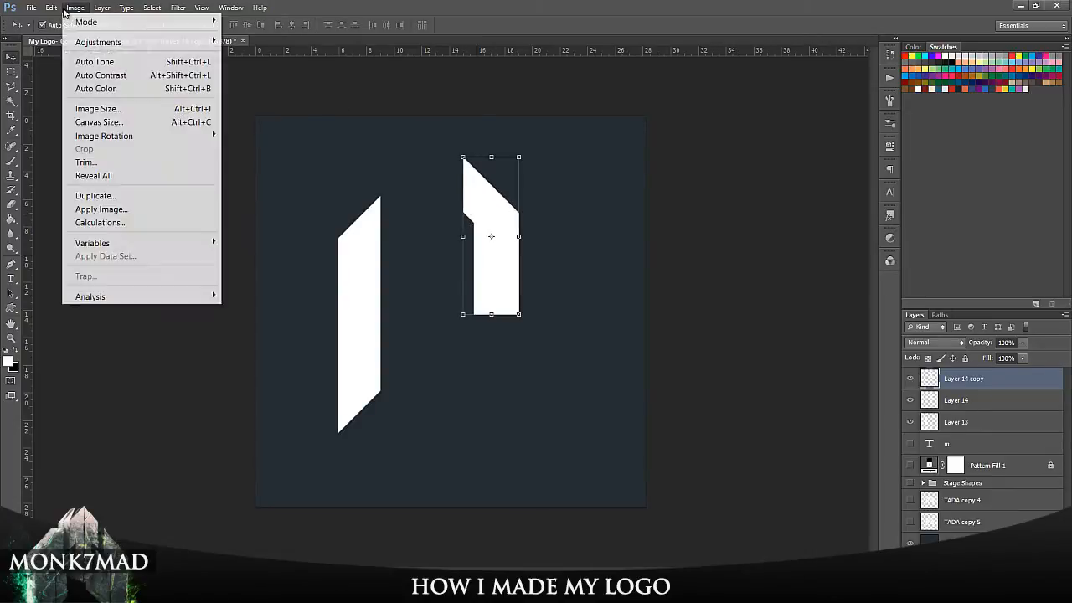
{"action": "mouse_move", "coordinate": [51, 7]}
{"action": "mouse_move", "coordinate": [130, 285]}
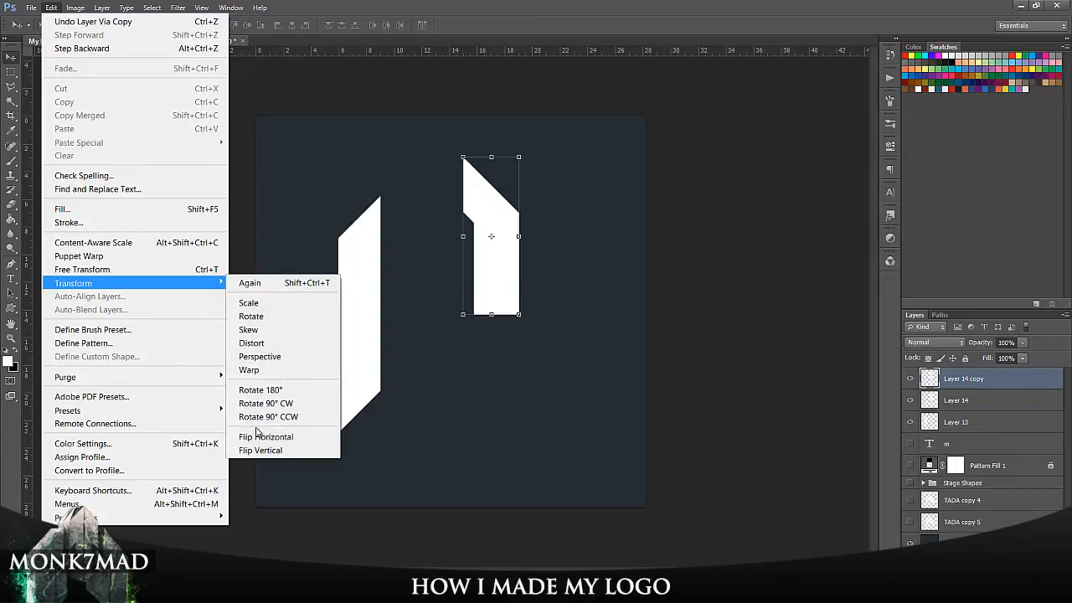
{"action": "left_click", "coordinate": [270, 458]}
{"action": "left_click_drag", "start_coordinate": [488, 279], "coordinate": [505, 362]}
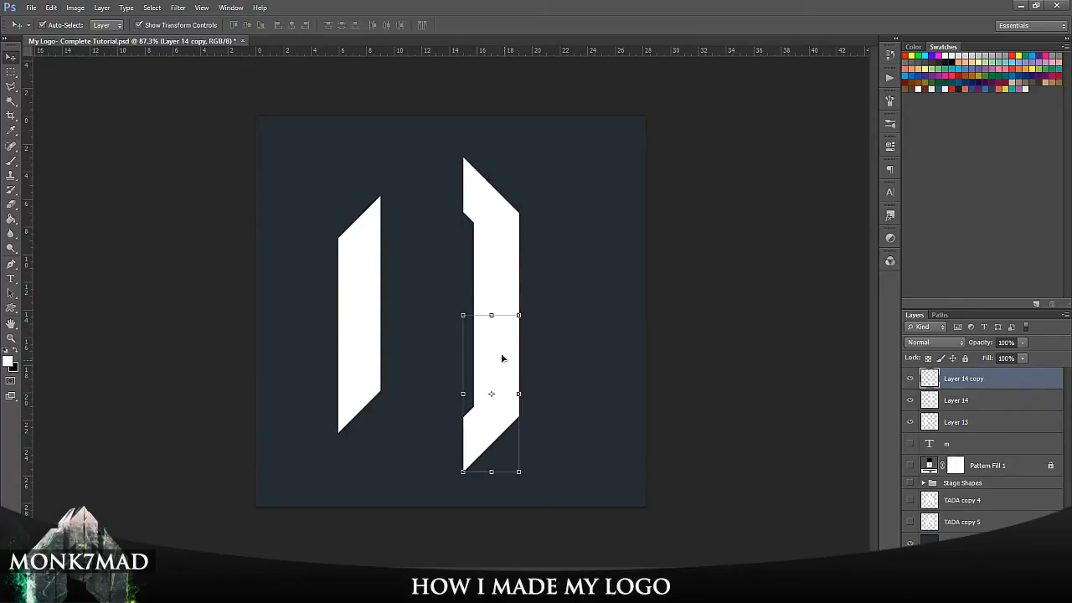
- Merge the two half-shape layers into one and scale the merged shape down to about the bar's height
{"action": "left_click", "coordinate": [968, 402], "text": "shift"}
{"action": "right_click", "coordinate": [968, 405]}
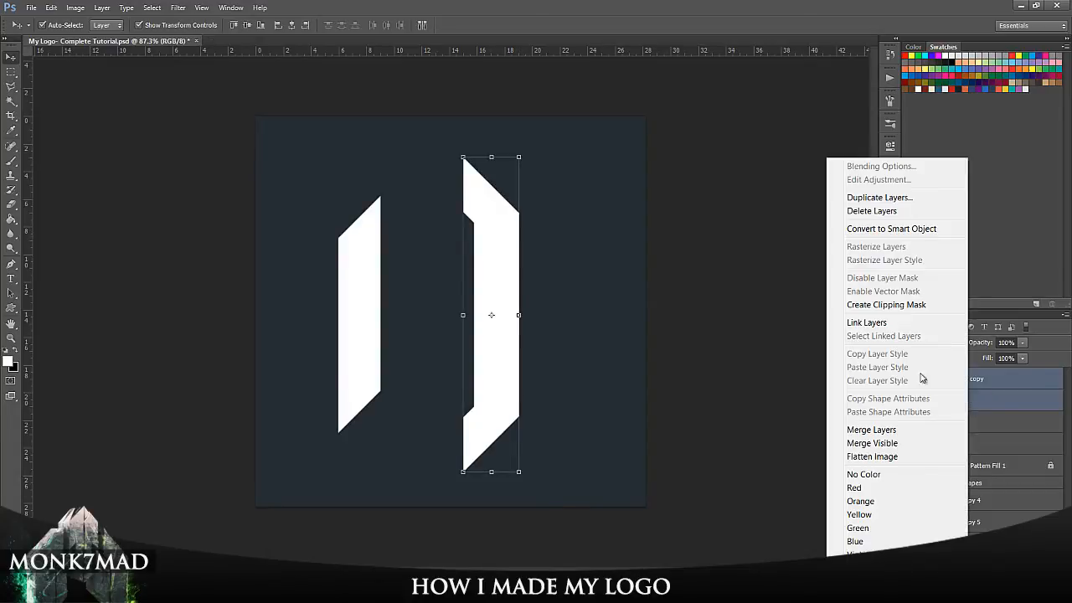
{"action": "left_click", "coordinate": [871, 430]}
{"action": "left_click_drag", "start_coordinate": [519, 472], "coordinate": [508, 417]}
{"action": "key", "text": "Return"}
- Move the hooked shape left beside the bar, aligning their lower tips, and place a duplicate of it to its right
{"action": "left_click_drag", "start_coordinate": [495, 356], "coordinate": [463, 371]}
{"action": "key", "text": "ctrl+j"}
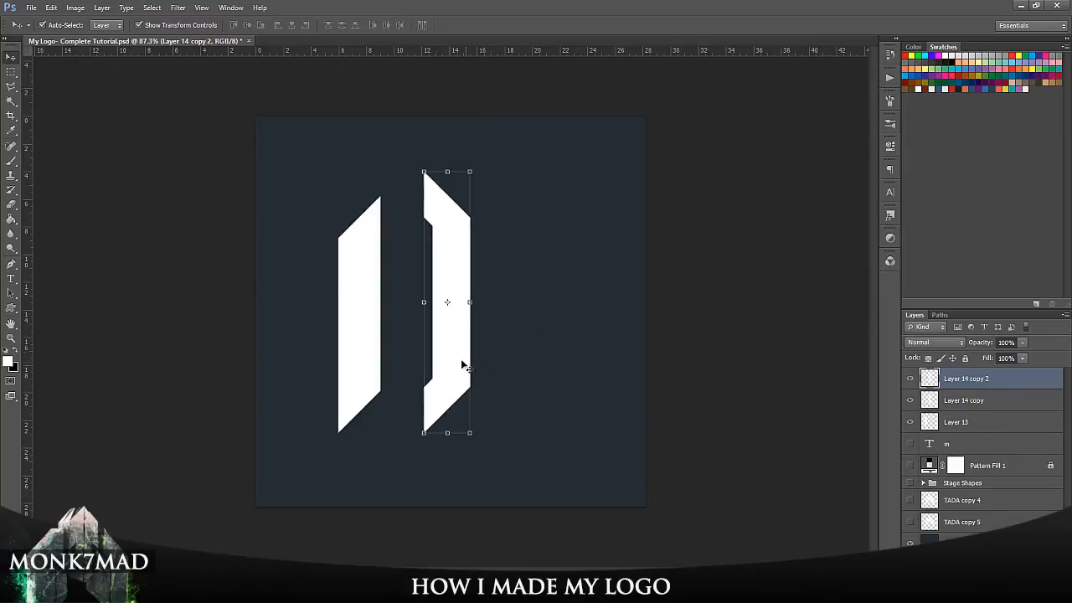
{"action": "left_click_drag", "start_coordinate": [457, 233], "coordinate": [521, 234]}
- Cut the hooked upper end off the rightmost copy along a rising diagonal using a Polygonal Lasso selection
{"action": "left_click", "coordinate": [11, 87]}
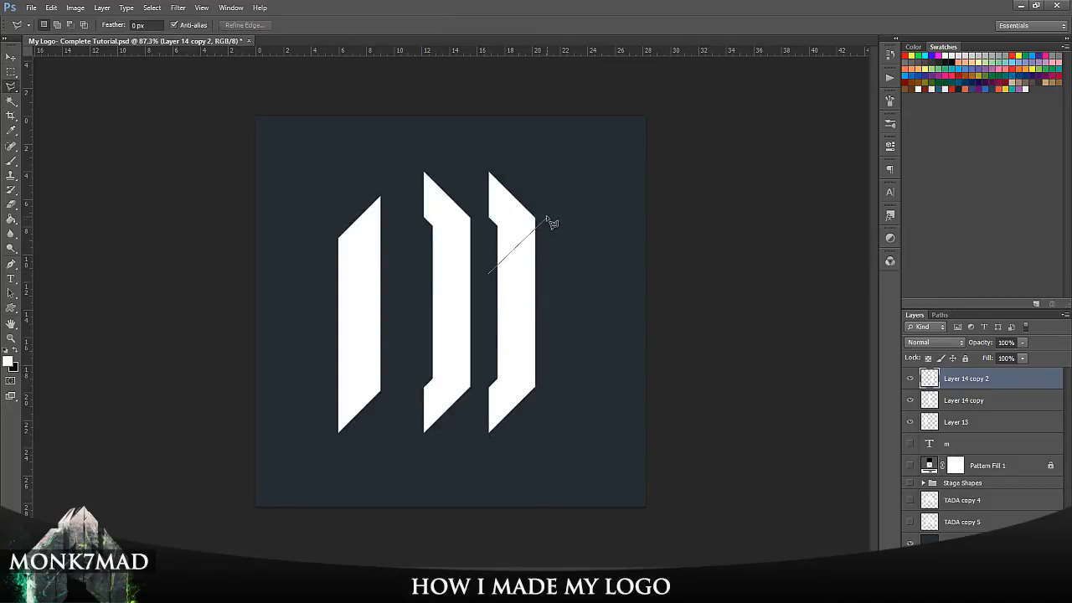
{"action": "left_click", "coordinate": [507, 151]}
{"action": "left_click", "coordinate": [477, 152]}
{"action": "left_click", "coordinate": [490, 274]}
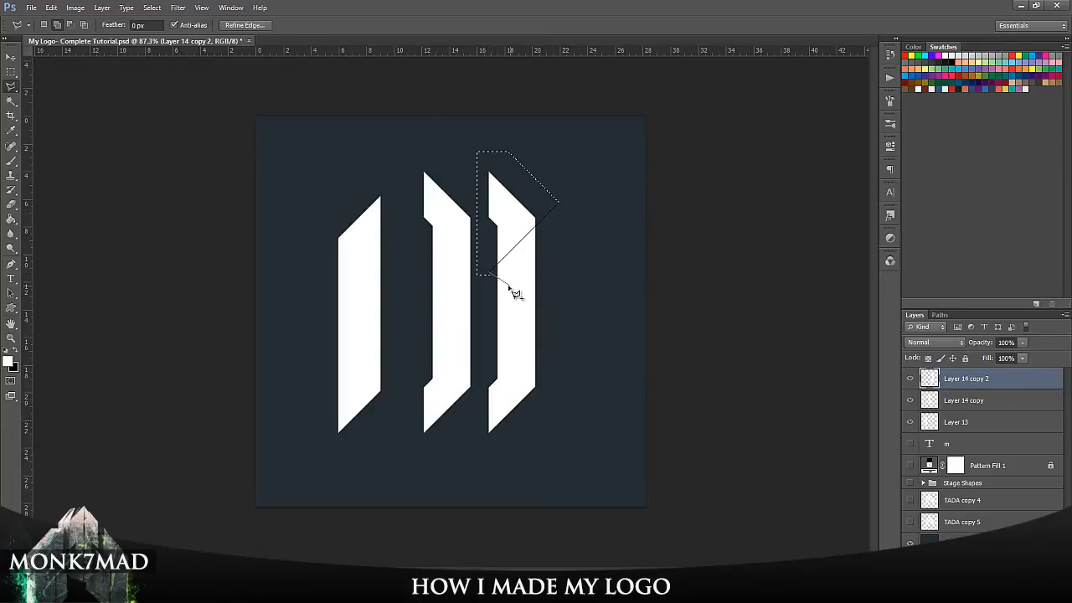
{"action": "left_click", "coordinate": [489, 274]}
{"action": "key", "text": "Delete"}
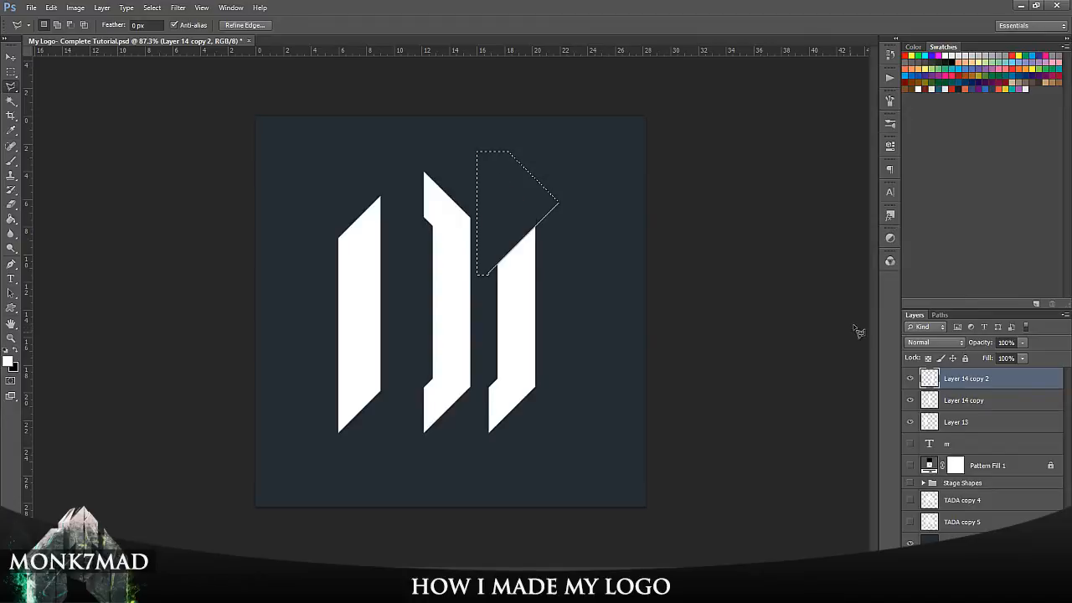
{"action": "key", "text": "ctrl+d"}
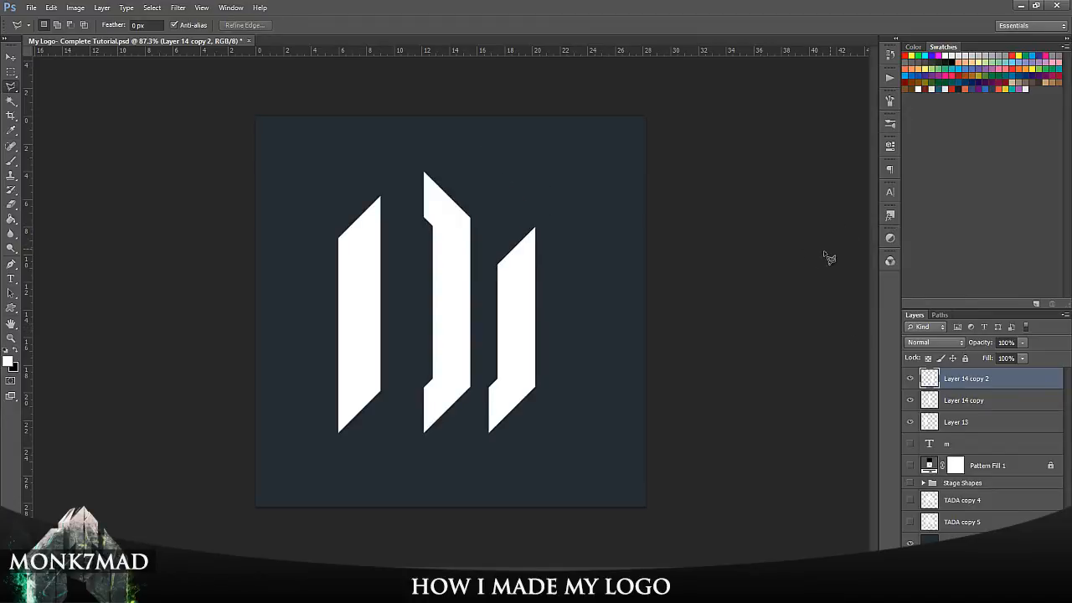
- Move the cut copy up and slightly right so it is vertically centred on the middle shape, and deselect it
{"action": "left_click", "coordinate": [11, 56]}
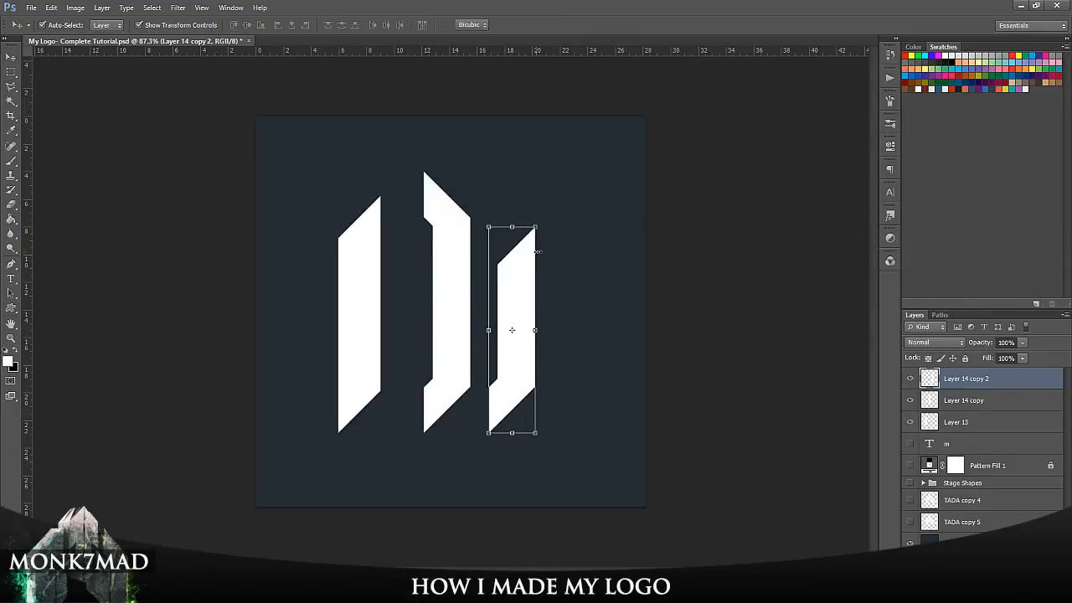
{"action": "left_click_drag", "start_coordinate": [519, 271], "coordinate": [534, 243]}
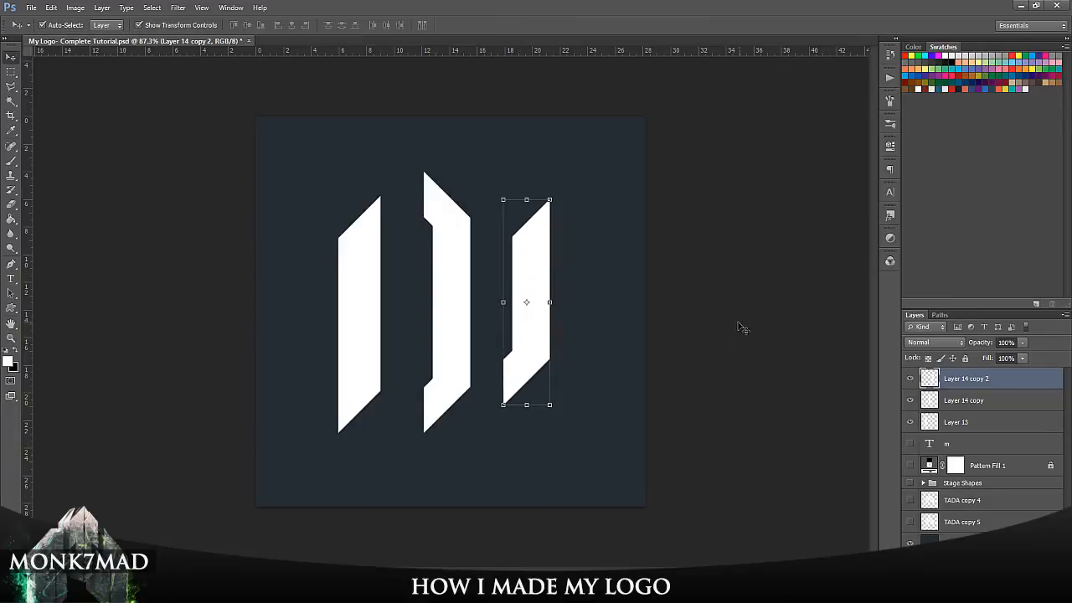
{"action": "left_click", "coordinate": [740, 328]}
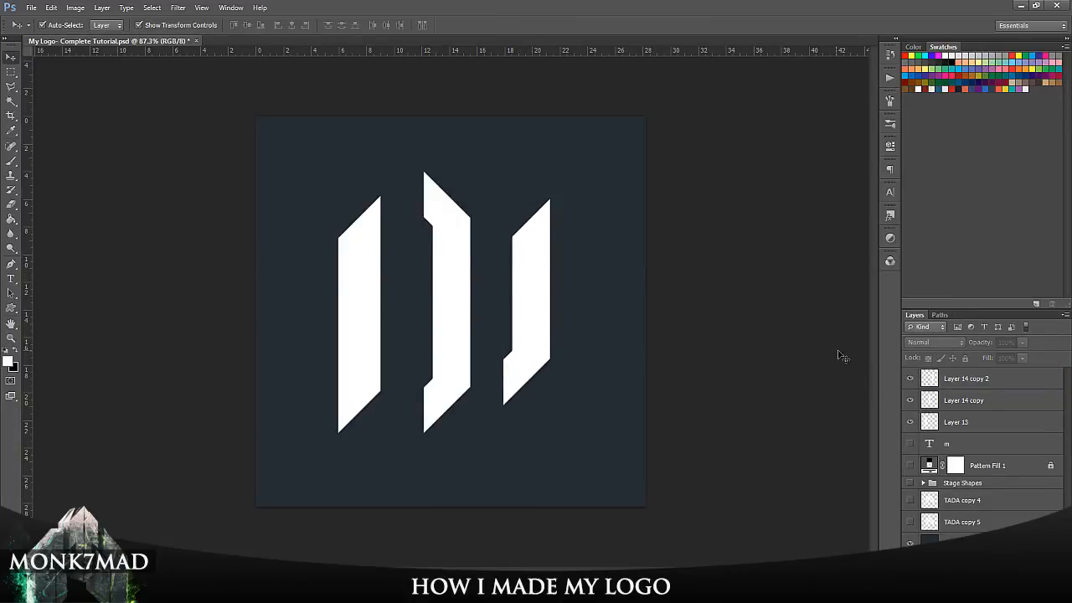
- Group the three white shape layers and hide the group
{"action": "left_click", "coordinate": [932, 424]}
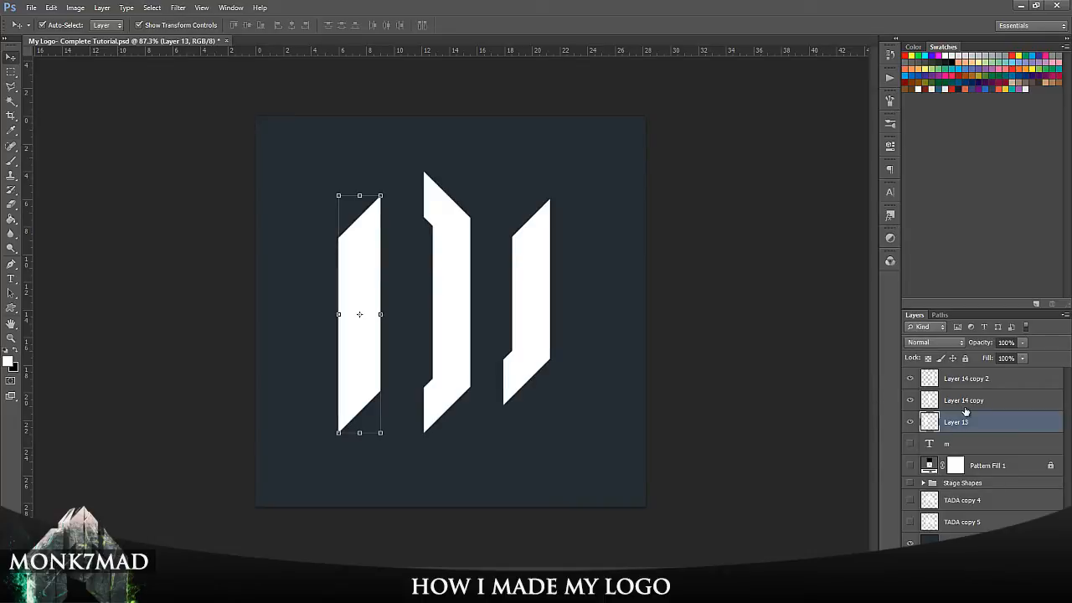
{"action": "left_click", "coordinate": [966, 378], "text": "shift"}
{"action": "key", "text": "ctrl+g"}
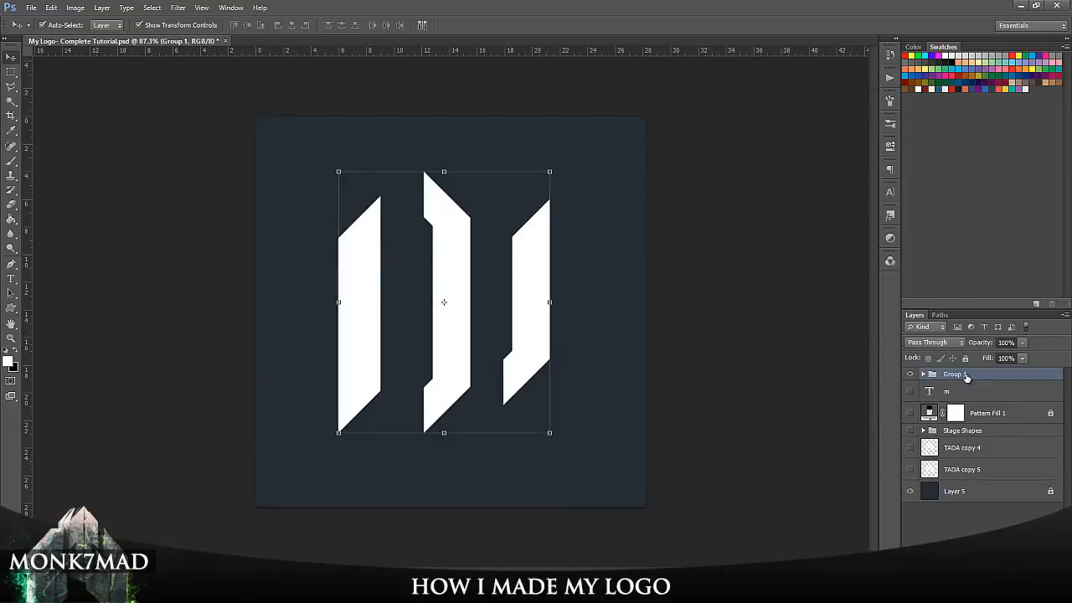
{"action": "left_click", "coordinate": [911, 374]}
{"action": "left_click", "coordinate": [670, 349]}
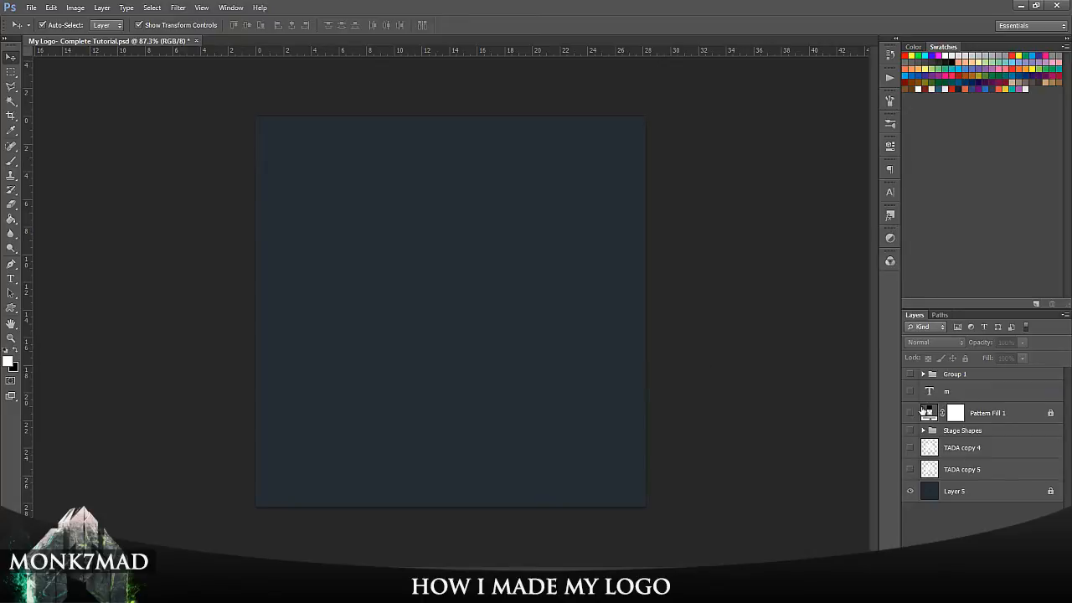
- Show the Stage Shapes group and hide its rightmost shape on Layer 12
{"action": "left_click", "coordinate": [911, 430]}
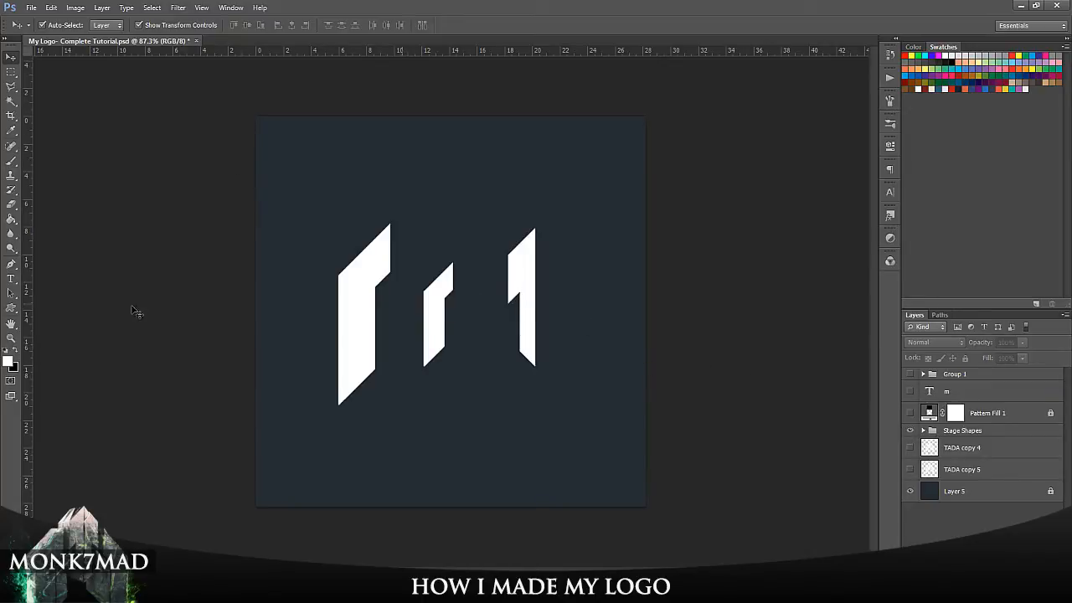
{"action": "left_click", "coordinate": [522, 281]}
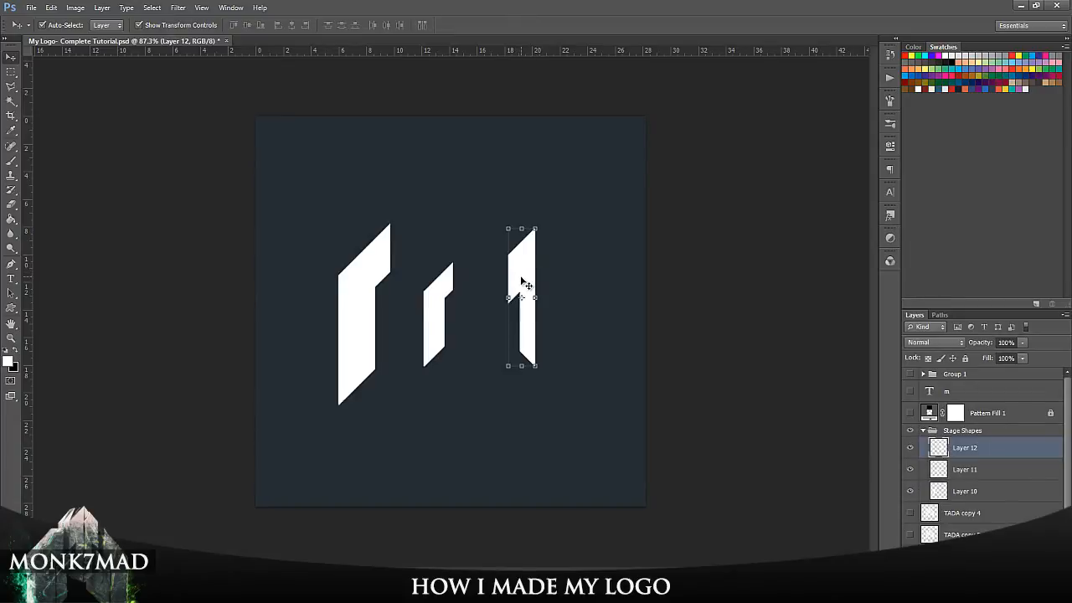
{"action": "left_click", "coordinate": [912, 450]}
{"action": "left_click", "coordinate": [633, 355]}
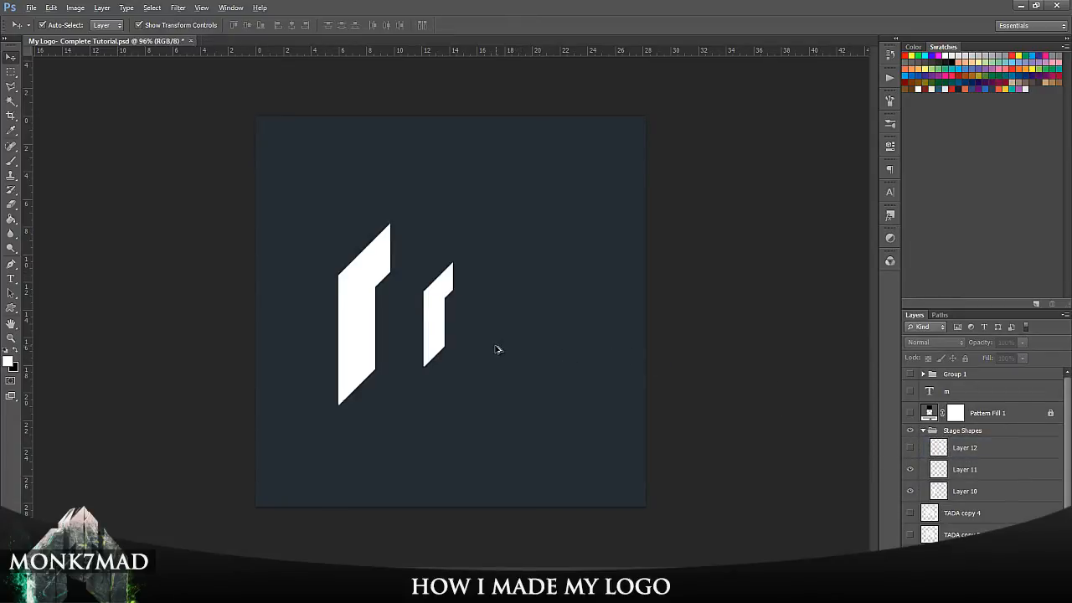
- Enlarge the two remaining hooked shapes together and fit the smaller one closely against the larger one's inner edge
{"action": "scroll", "coordinate": [497, 350], "scroll_direction": "up", "scroll_amount": 1}
{"action": "left_click", "coordinate": [423, 357]}
{"action": "left_click", "coordinate": [335, 337], "text": "shift"}
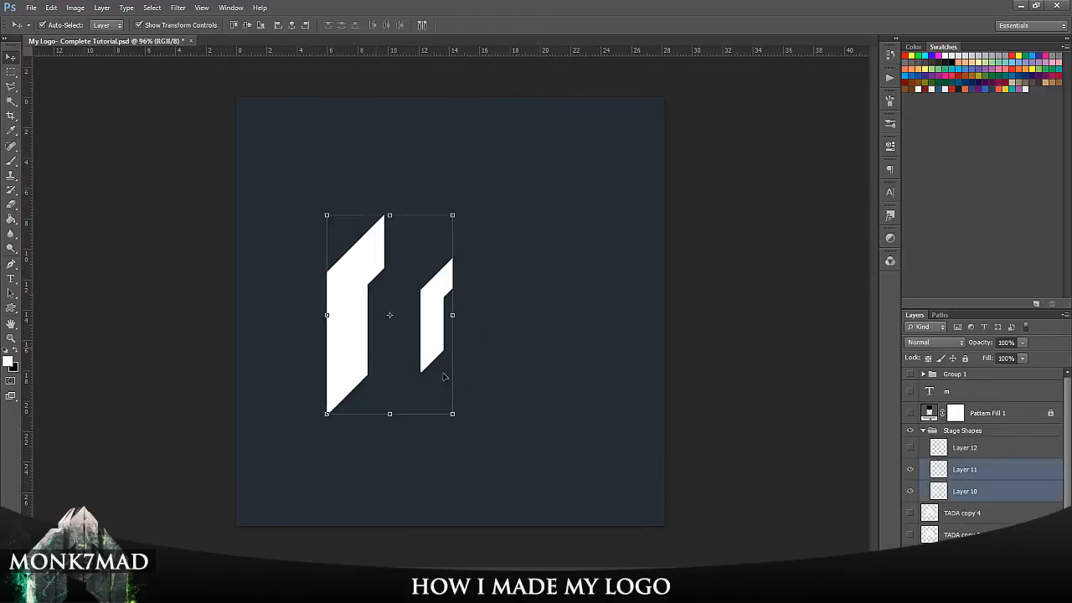
{"action": "left_click_drag", "start_coordinate": [452, 414], "coordinate": [417, 332]}
{"action": "key", "text": "Return"}
{"action": "left_click", "coordinate": [761, 374]}
{"action": "left_click", "coordinate": [457, 286]}
{"action": "left_click", "coordinate": [701, 323]}
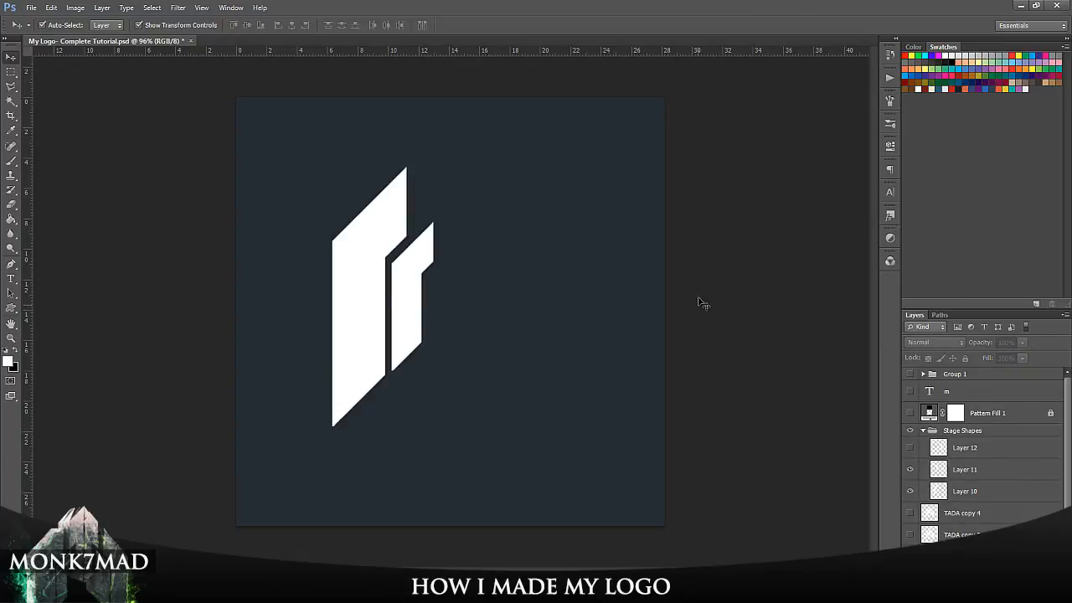
- Examine the gap and edge alignment between the large and small hooked shapes up close
{"action": "scroll", "coordinate": [570, 64], "scroll_direction": "up", "scroll_amount": 7}
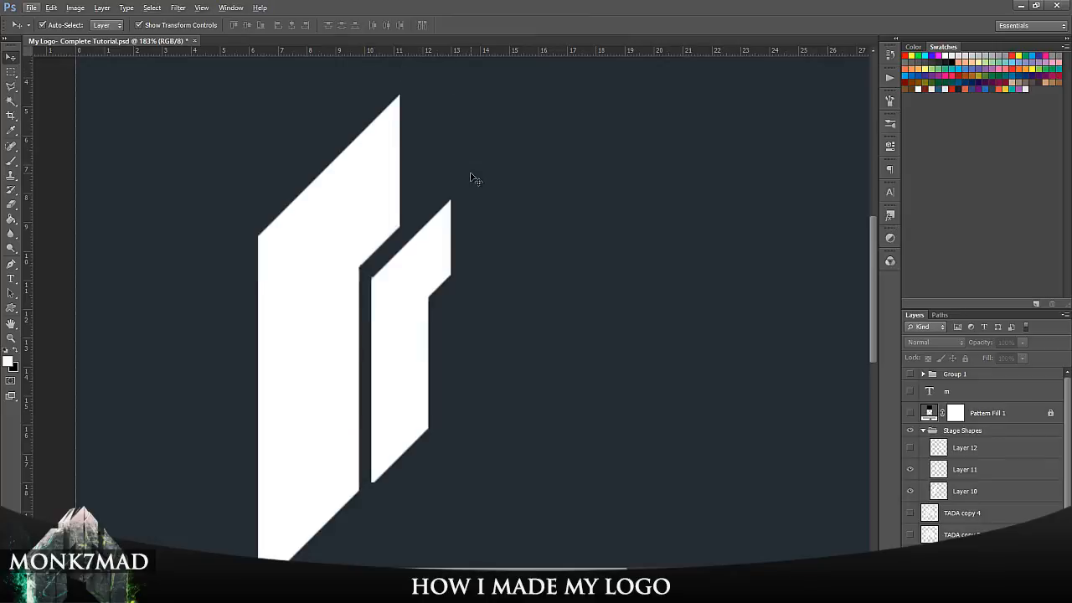
{"action": "left_click", "coordinate": [422, 264]}
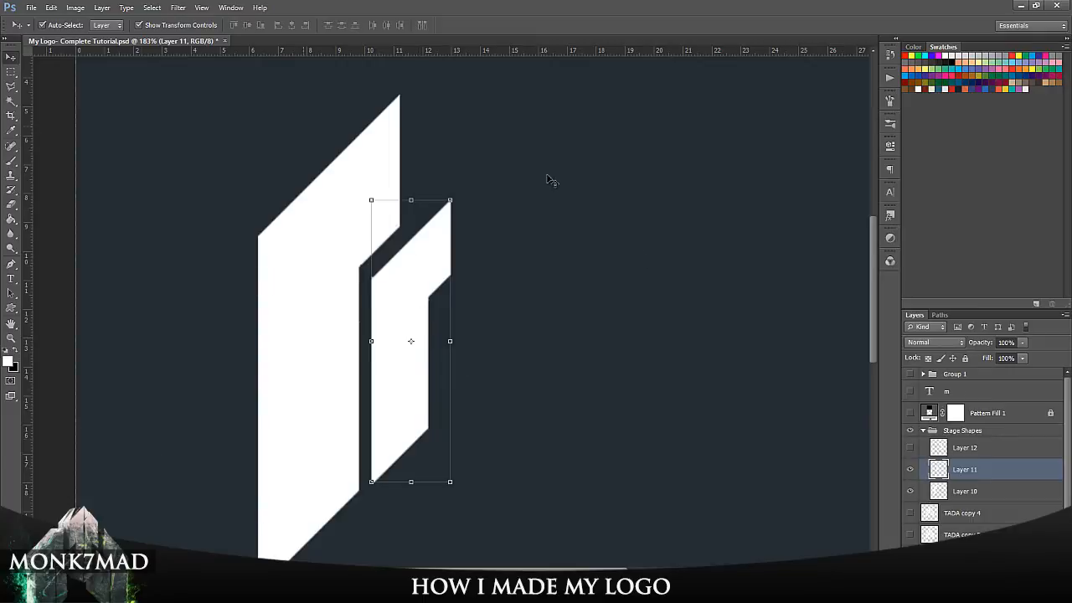
{"action": "left_click", "coordinate": [313, 280]}
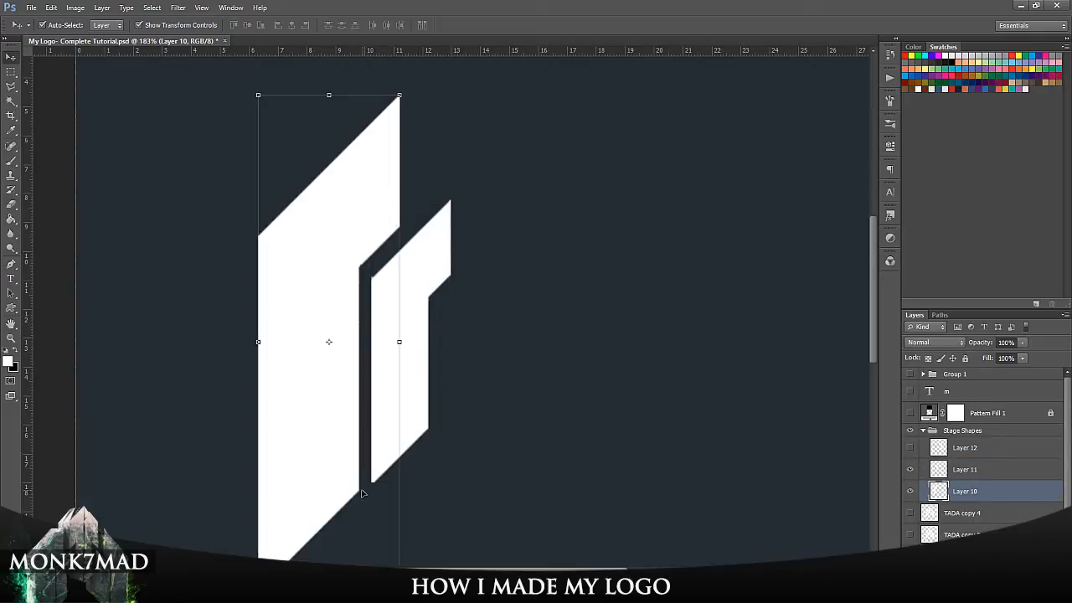
{"action": "left_click", "coordinate": [437, 277]}
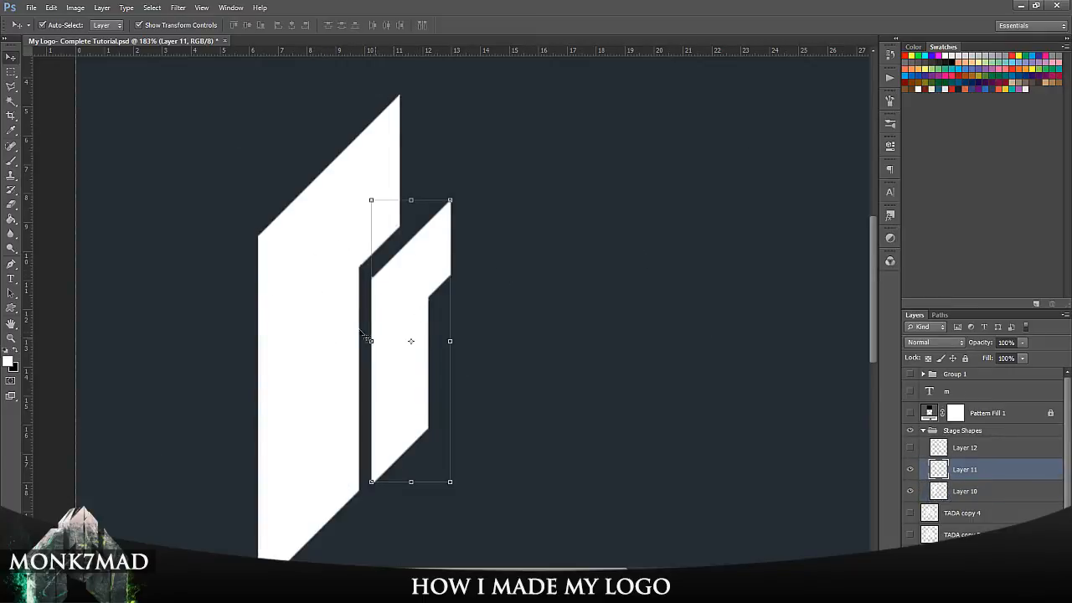
{"action": "left_click", "coordinate": [329, 306]}
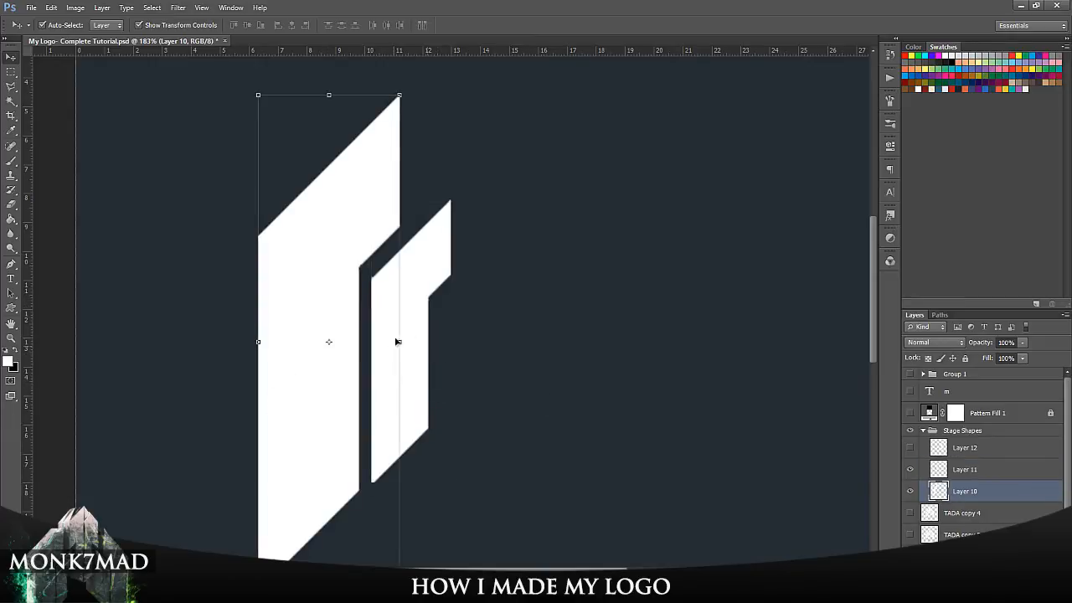
{"action": "left_click", "coordinate": [434, 264]}
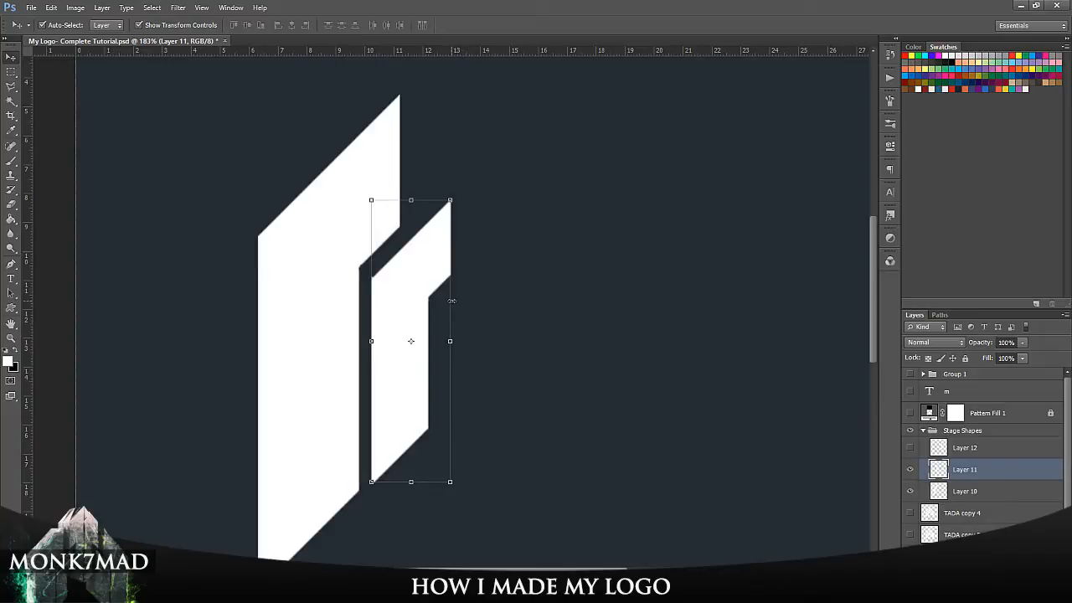
{"action": "scroll", "coordinate": [442, 288], "scroll_direction": "up", "scroll_amount": 2}
{"action": "scroll", "coordinate": [439, 289], "scroll_direction": "down", "scroll_amount": 2}
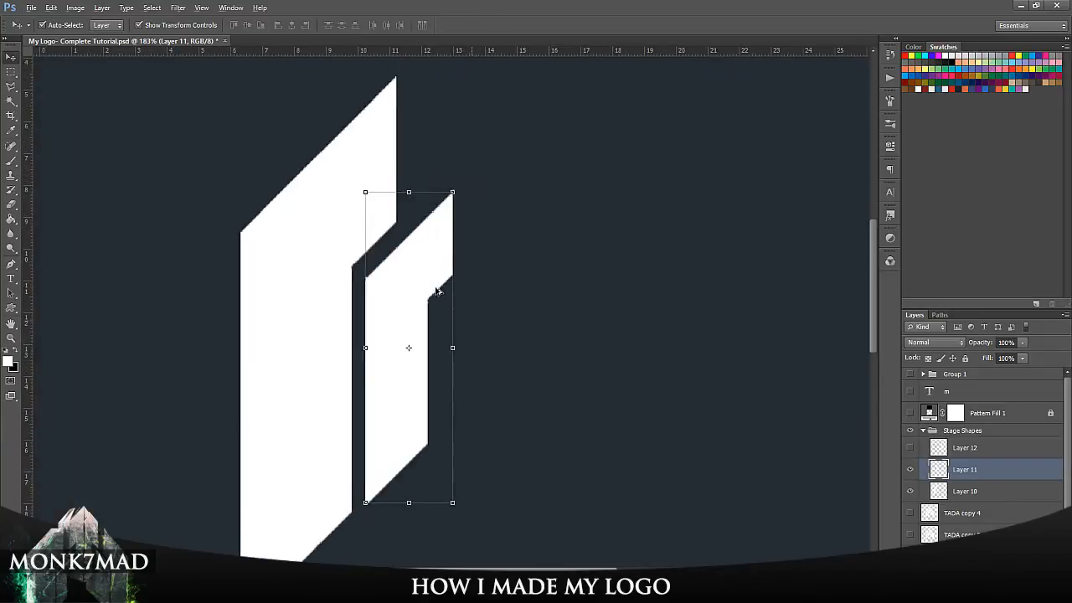
- Extend the smaller shape's slanted upper edge by filling a thin Polygonal Lasso strip with white on a new layer, and deselect
{"action": "left_click", "coordinate": [10, 86]}
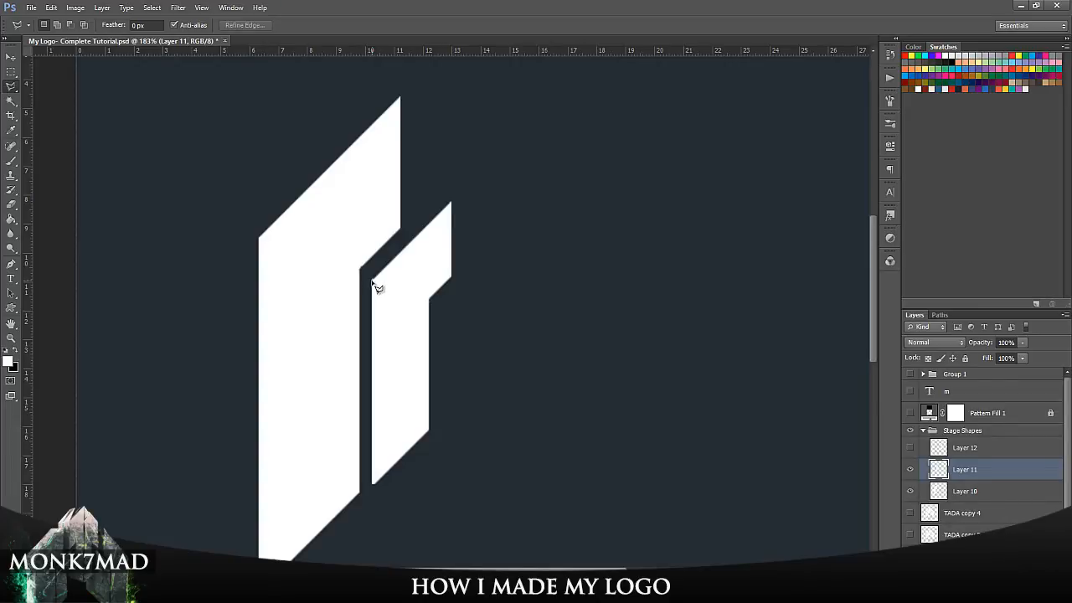
{"action": "left_click", "coordinate": [373, 270]}
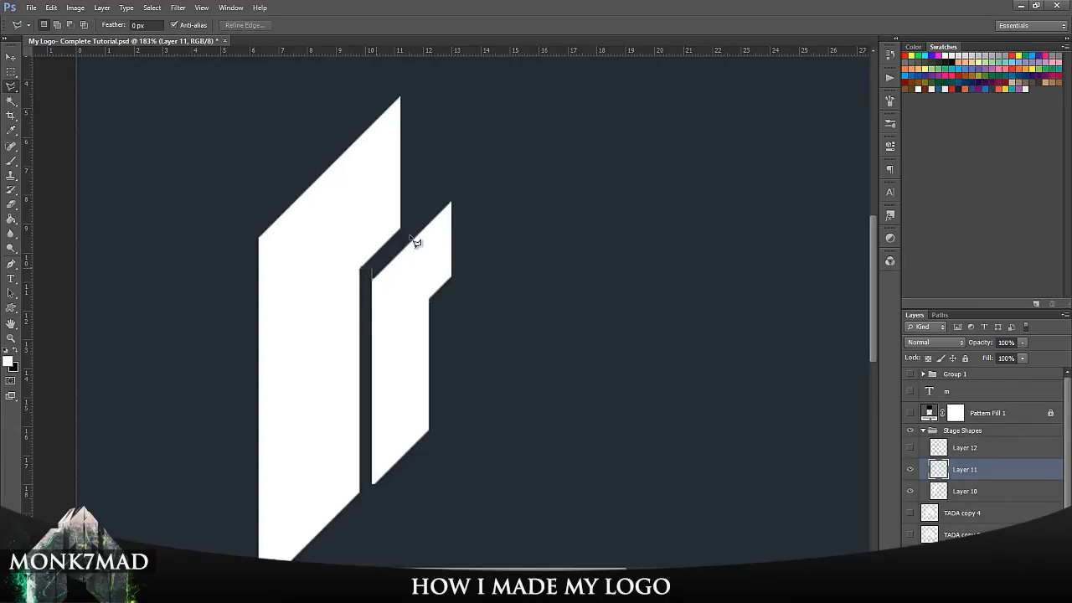
{"action": "left_click", "coordinate": [455, 191], "text": "shift"}
{"action": "left_click", "coordinate": [453, 208], "text": "shift"}
{"action": "left_click", "coordinate": [375, 283]}
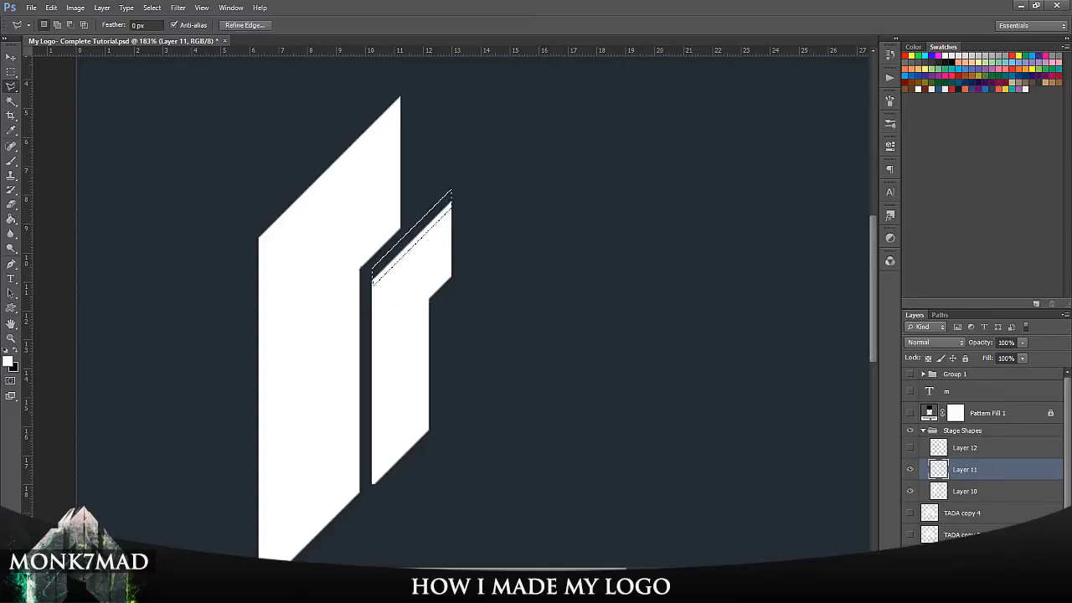
{"action": "key", "text": "ctrl+shift+alt+n"}
{"action": "key", "text": "g"}
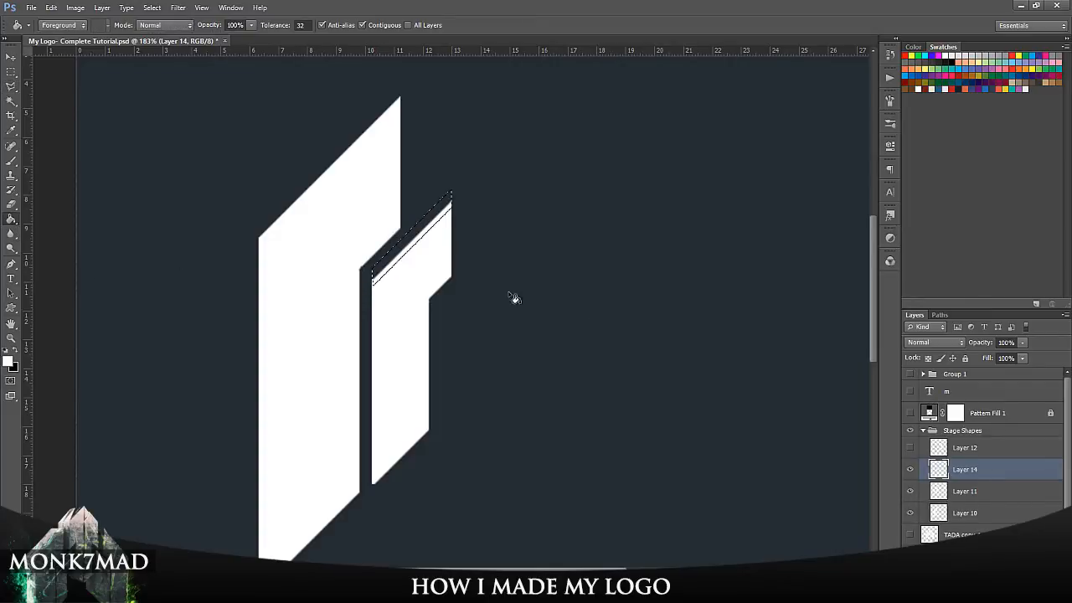
{"action": "left_click", "coordinate": [406, 236]}
{"action": "key", "text": "ctrl+d"}
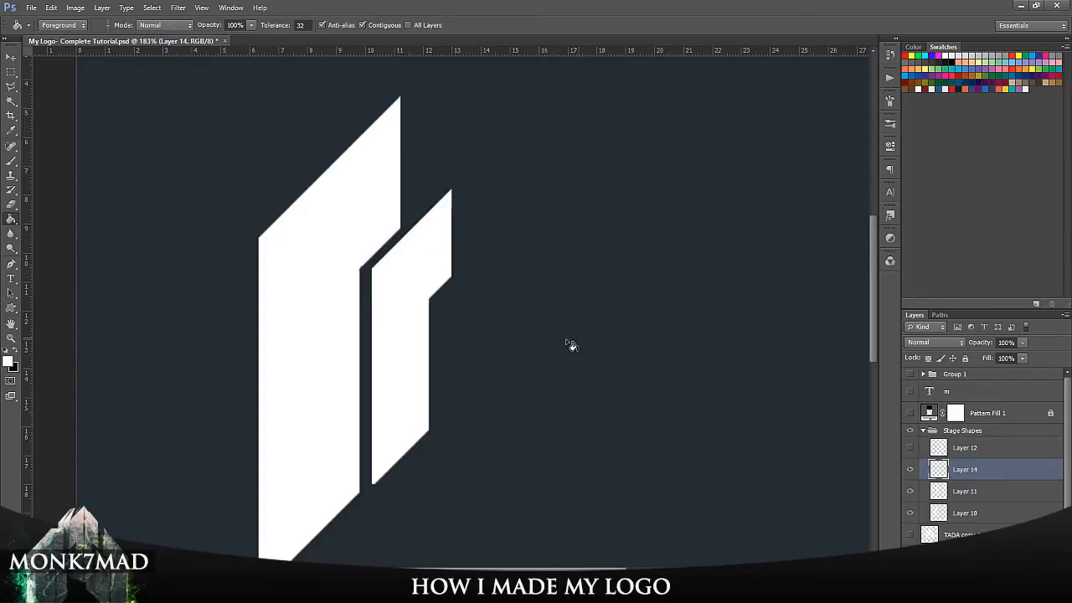
- Nudge the smaller shape and its added strip left and slightly down together to narrow the gap to the larger shape
{"action": "left_click", "coordinate": [11, 56]}
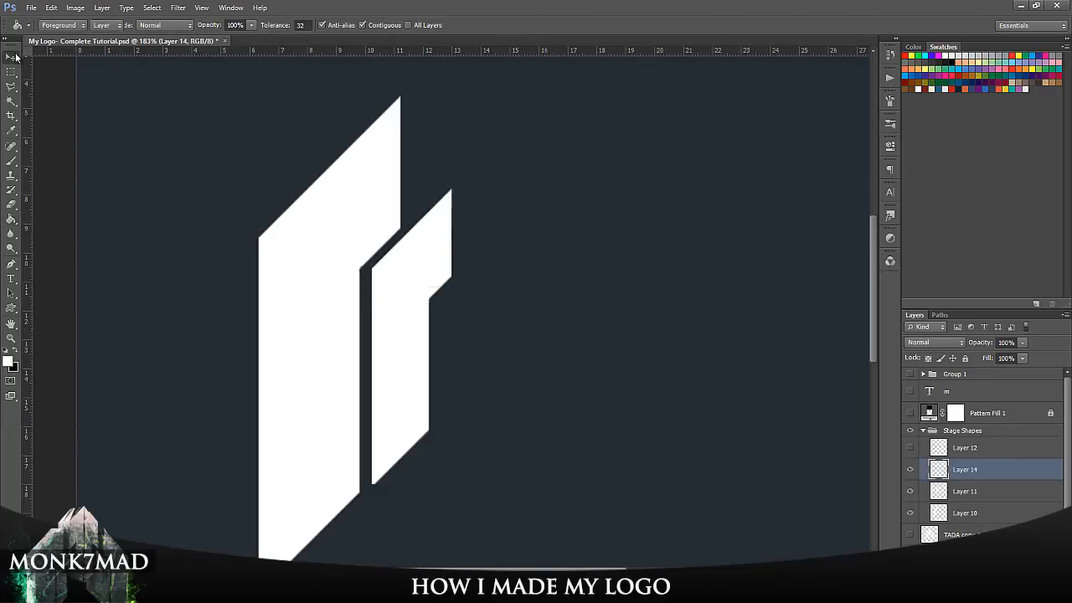
{"action": "left_click", "coordinate": [405, 359], "text": "shift"}
{"action": "key", "text": "Left"}
{"action": "key", "text": "Left"}
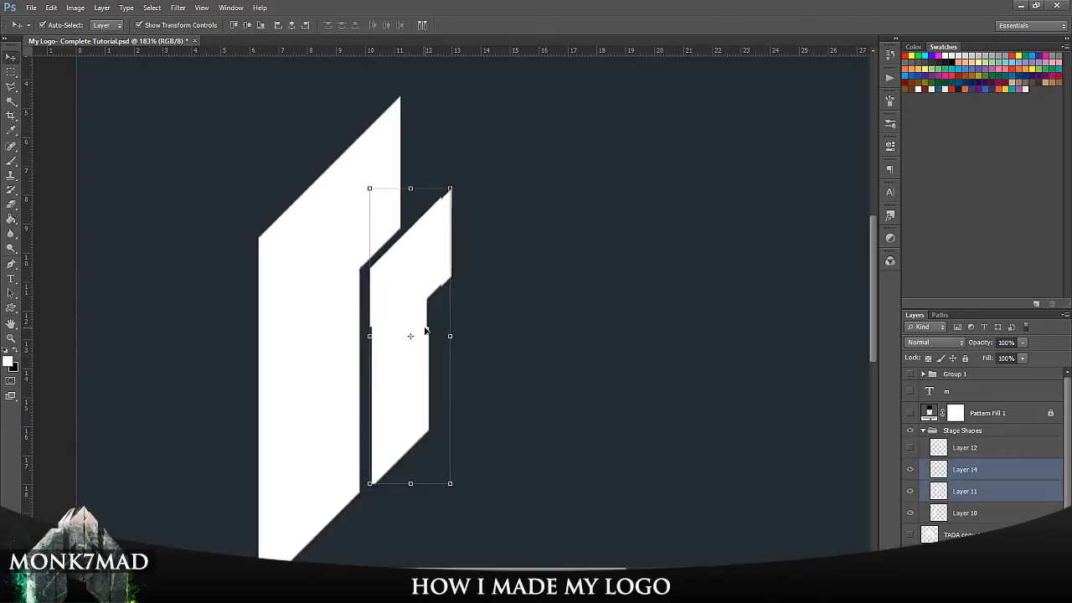
{"action": "key", "text": "Down"}
{"action": "key", "text": "Down"}
{"action": "key", "text": "Left"}
{"action": "key", "text": "Left"}
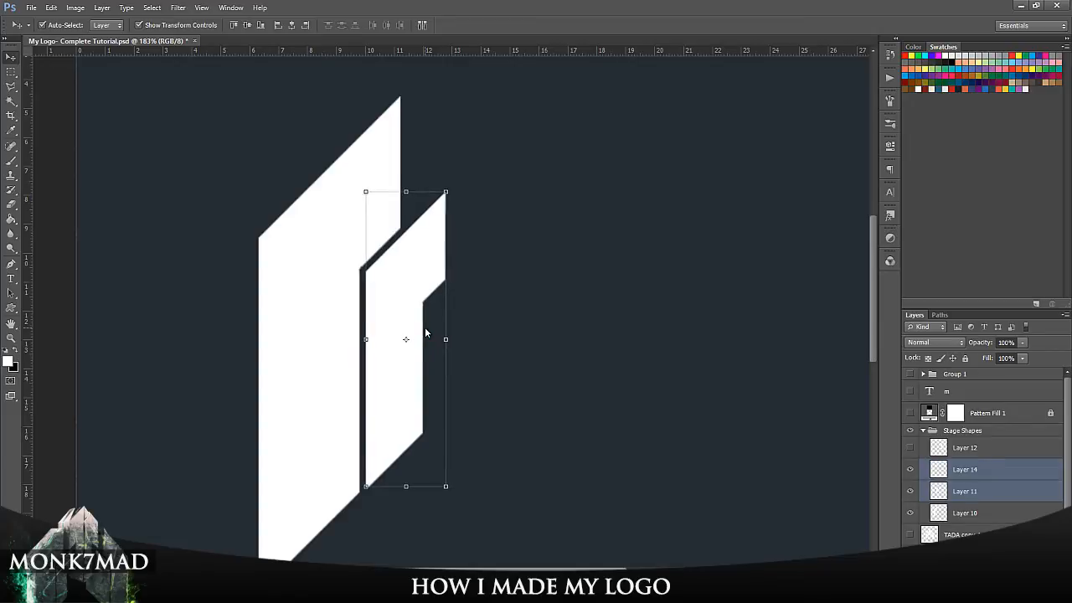
{"action": "left_click", "coordinate": [401, 508]}
- Merge Layer 14, Layer 11 and Layer 10 into one layer
{"action": "scroll", "coordinate": [311, 328], "scroll_direction": "down", "scroll_amount": 2}
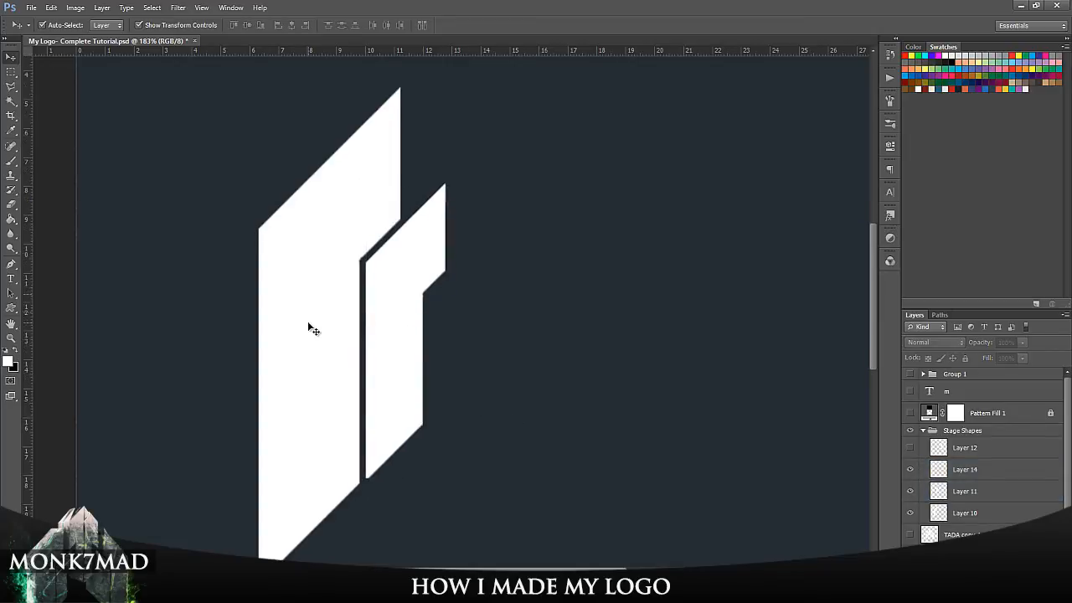
{"action": "scroll", "coordinate": [262, 507], "scroll_direction": "down", "scroll_amount": 2}
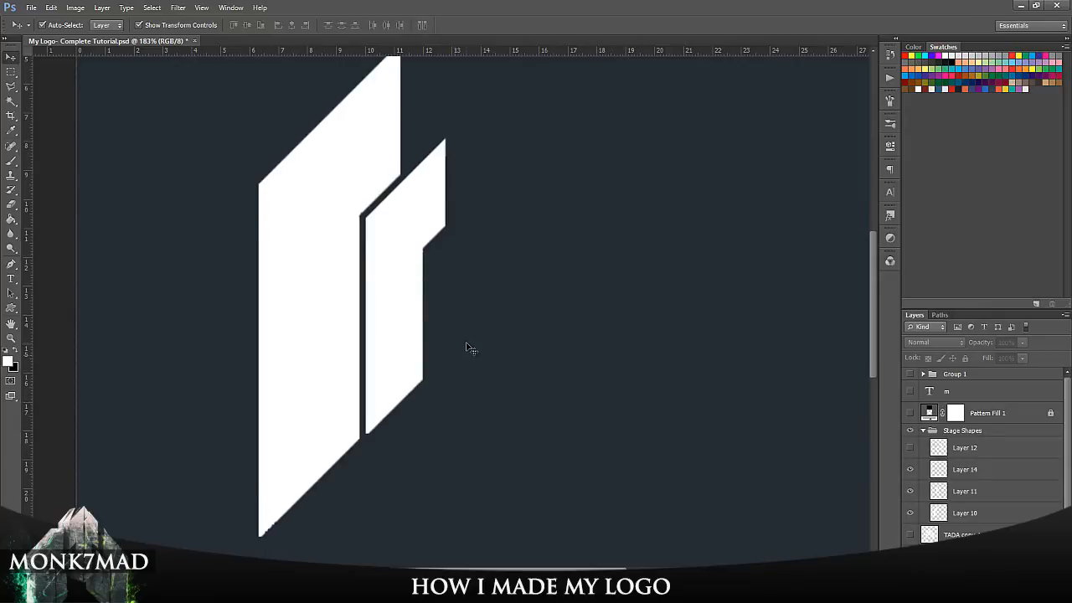
{"action": "left_click", "coordinate": [339, 436]}
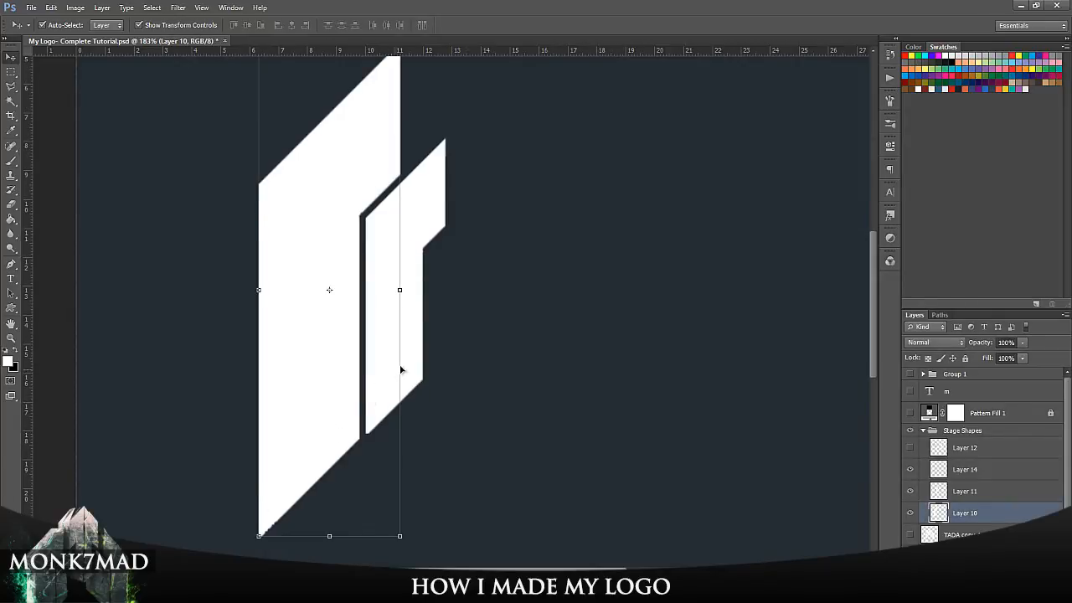
{"action": "left_click", "coordinate": [1005, 475], "text": "shift"}
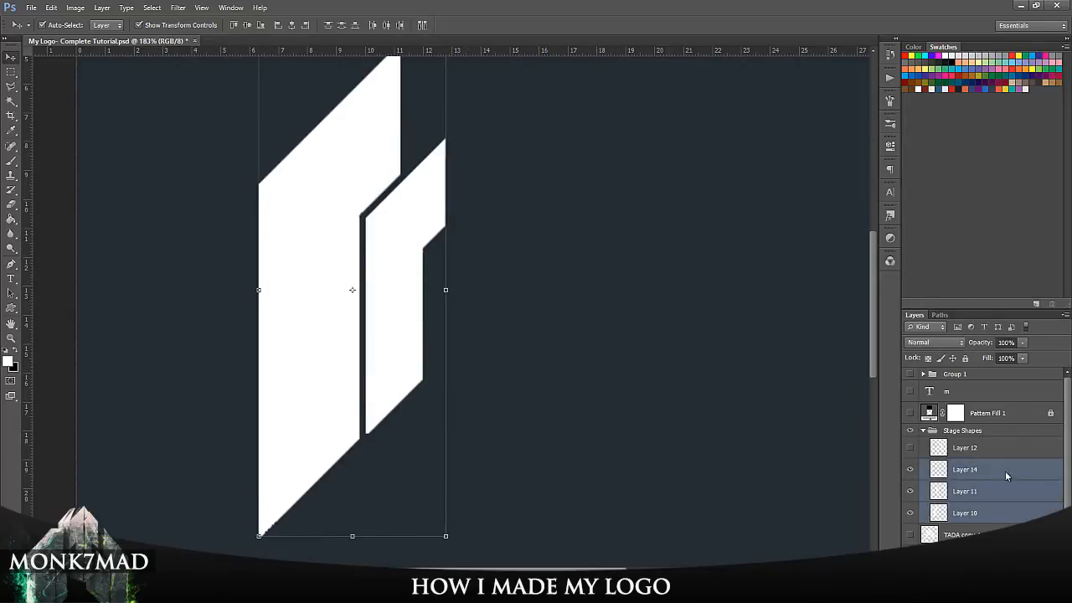
{"action": "right_click", "coordinate": [1005, 475]}
{"action": "left_click", "coordinate": [976, 324]}
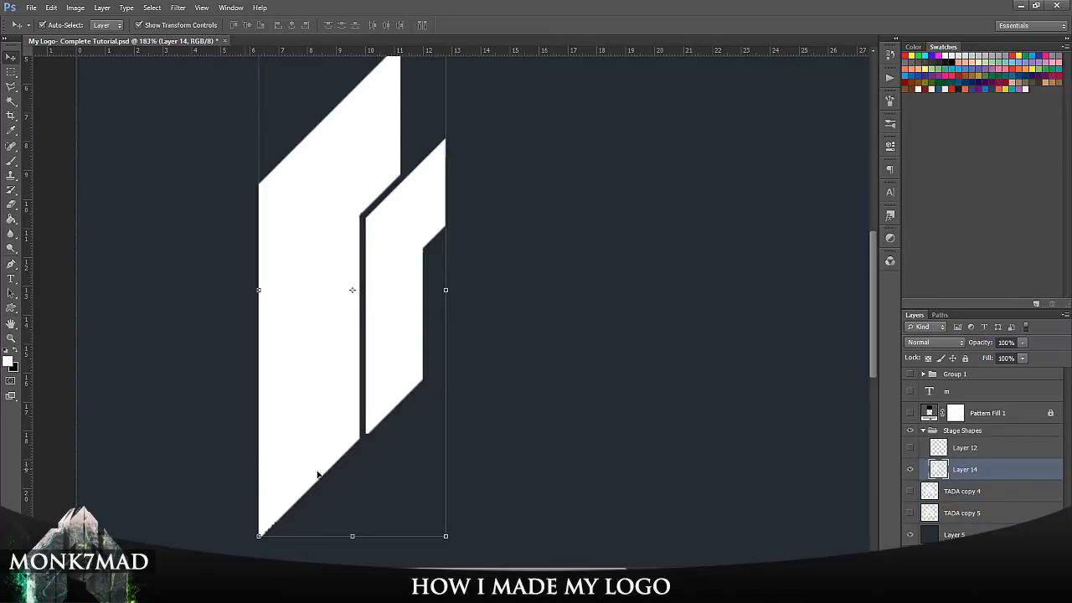
- Trim the merged shape's lower edge along one straight rising diagonal with a Polygonal Lasso selection, and deselect
{"action": "left_click", "coordinate": [11, 87]}
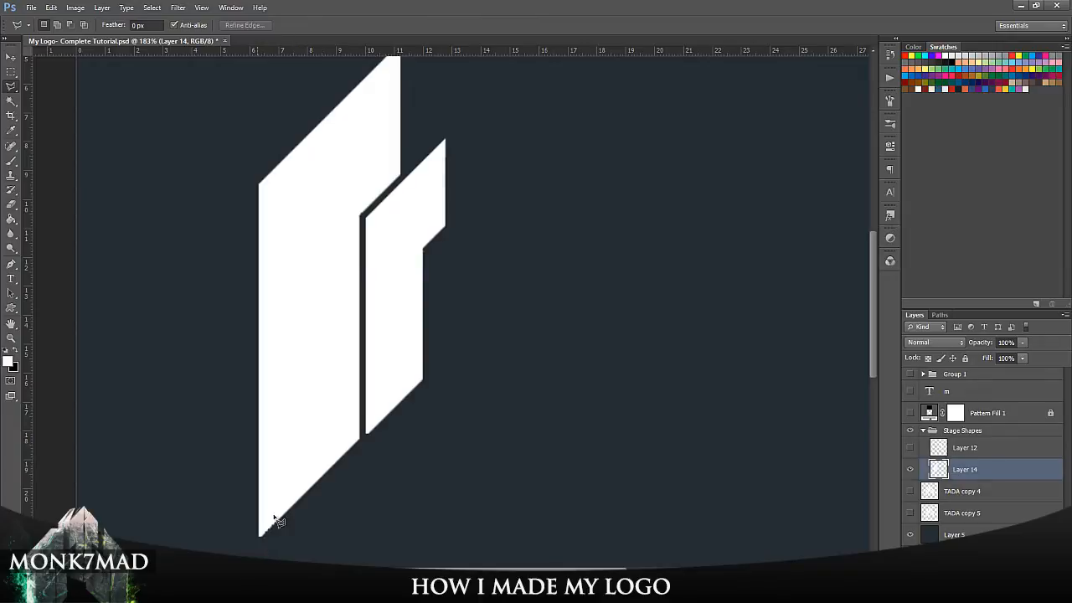
{"action": "left_click", "coordinate": [439, 357]}
{"action": "left_click", "coordinate": [439, 450]}
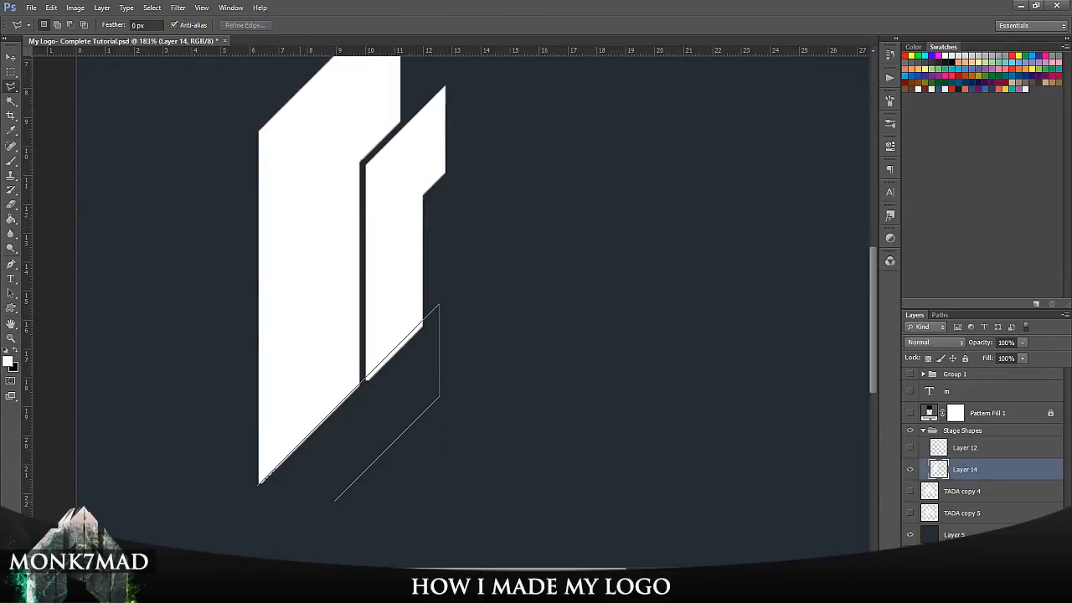
{"action": "left_click", "coordinate": [315, 521]}
{"action": "left_click", "coordinate": [234, 520]}
{"action": "left_click", "coordinate": [258, 485]}
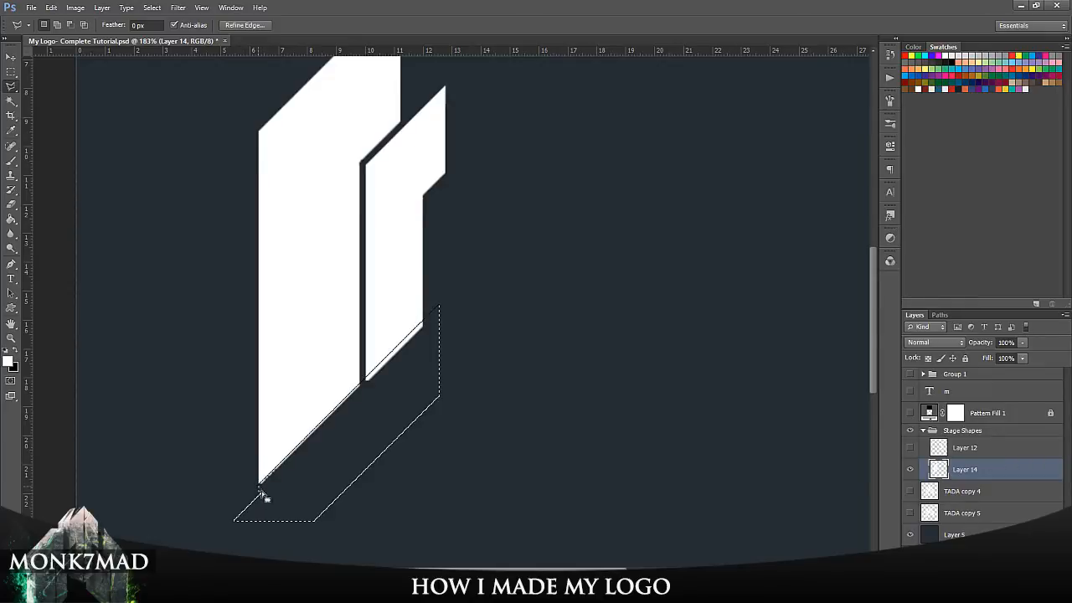
{"action": "key", "text": "ctrl+d"}
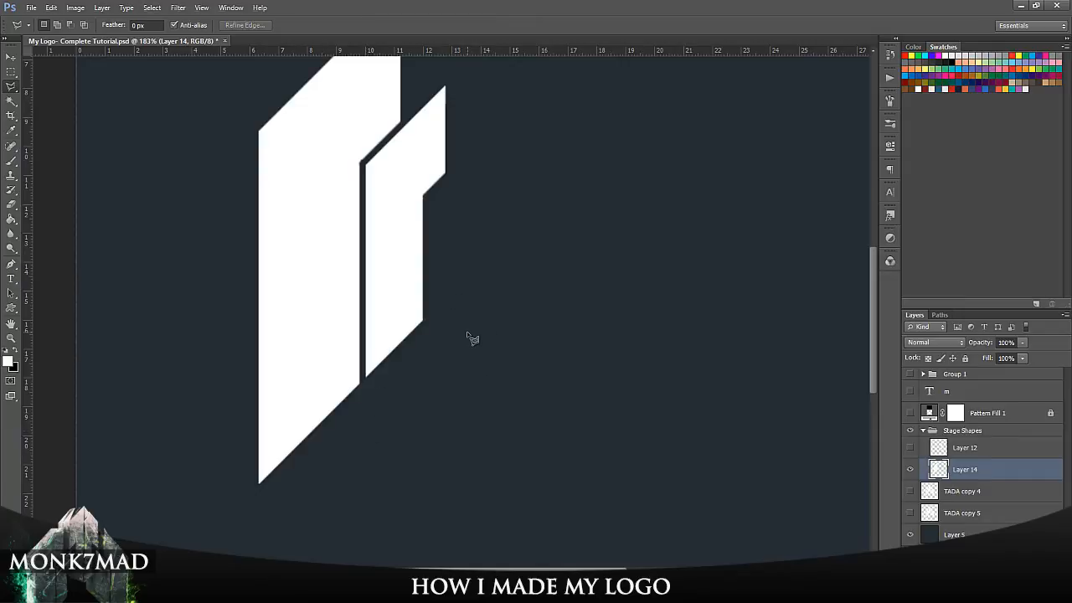
- Move the merged shape lower on the canvas and duplicate its layer
{"action": "key", "text": "ctrl+0"}
{"action": "scroll", "coordinate": [367, 372], "scroll_direction": "down", "scroll_amount": 2}
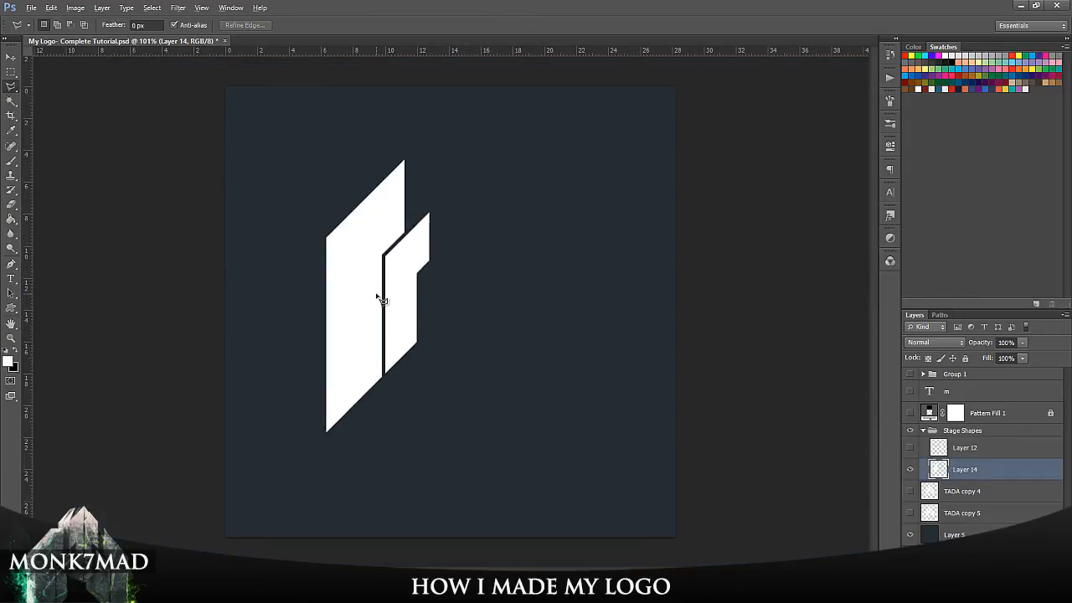
{"action": "left_click", "coordinate": [11, 56]}
{"action": "left_click_drag", "start_coordinate": [391, 260], "coordinate": [384, 310]}
{"action": "key", "text": "ctrl+j"}
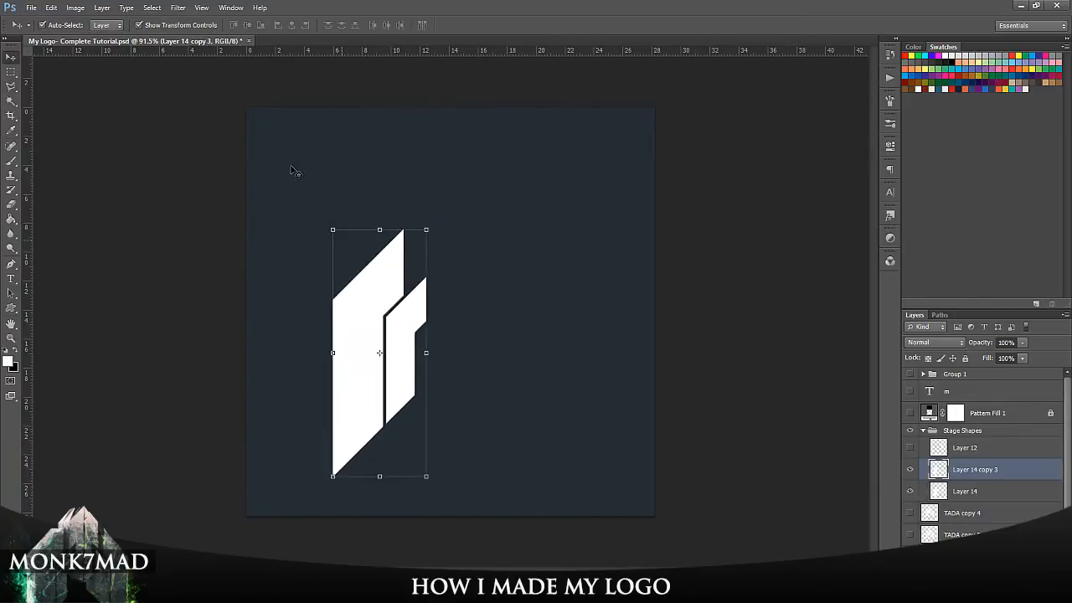
- Flip the duplicate horizontally and move it straight right so it mirrors the original with a central gap, and deselect
{"action": "left_click", "coordinate": [51, 8]}
{"action": "mouse_move", "coordinate": [134, 283]}
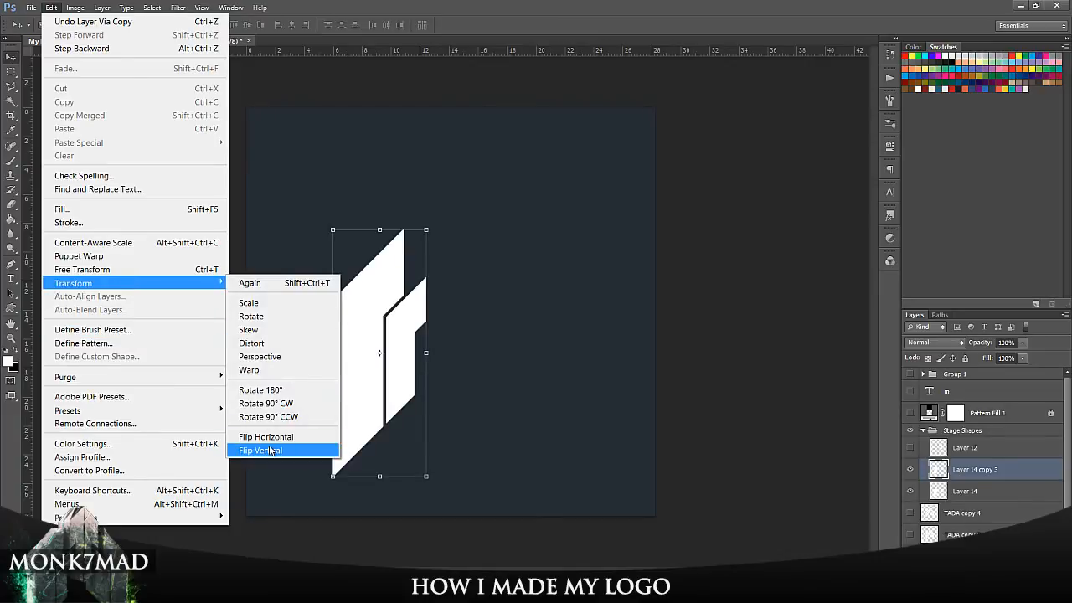
{"action": "left_click", "coordinate": [267, 436]}
{"action": "left_click_drag", "start_coordinate": [383, 319], "coordinate": [509, 319]}
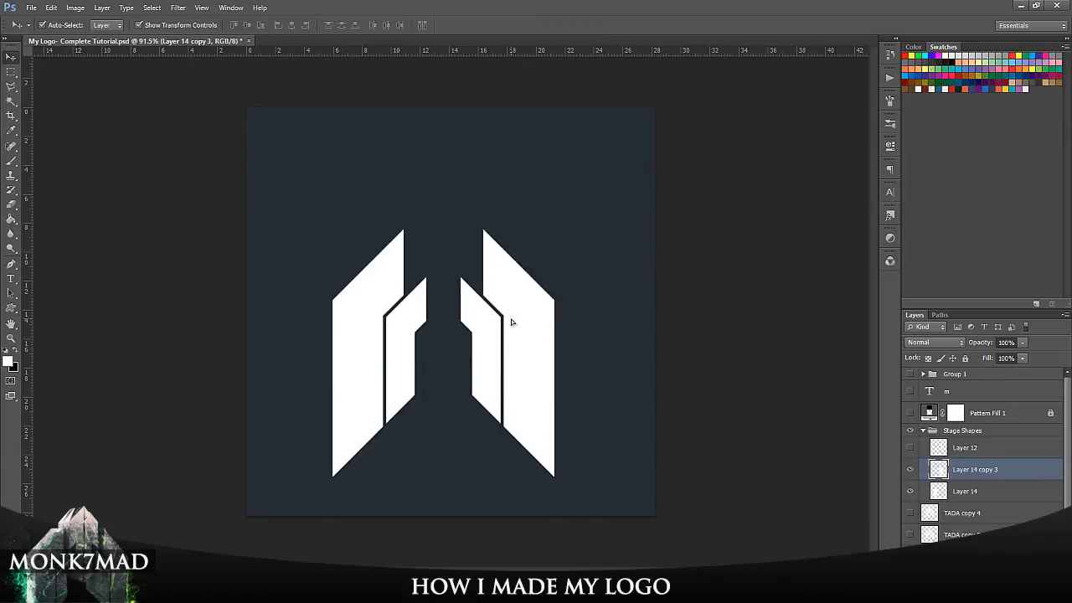
{"action": "left_click", "coordinate": [647, 340]}
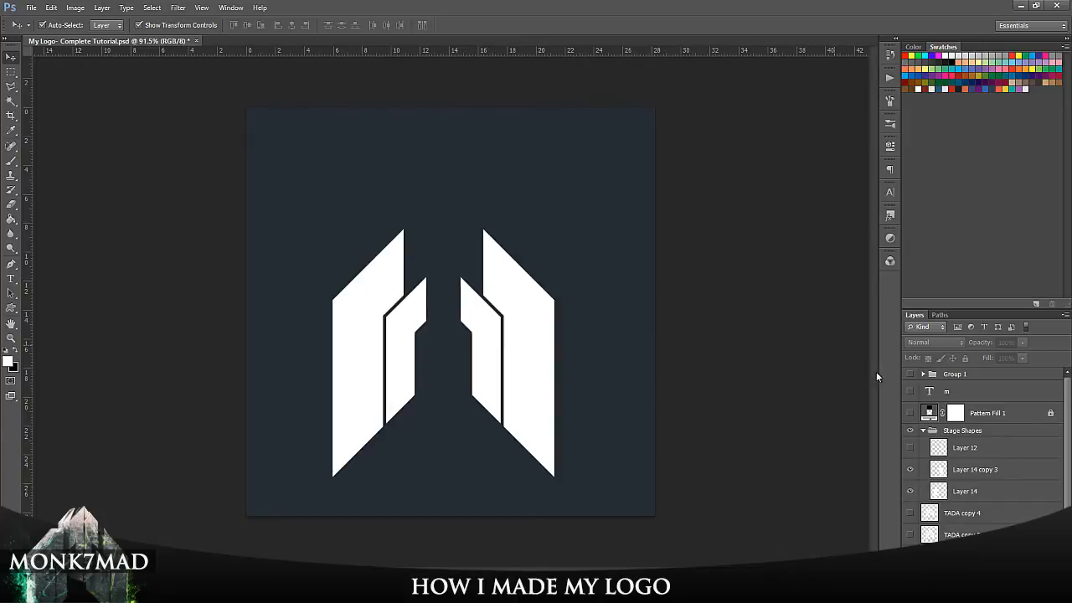
- Place the Layer 12 arrow half in the gap between the two wings and scale the left wing down slightly
{"action": "left_click_drag", "start_coordinate": [527, 266], "coordinate": [440, 233]}
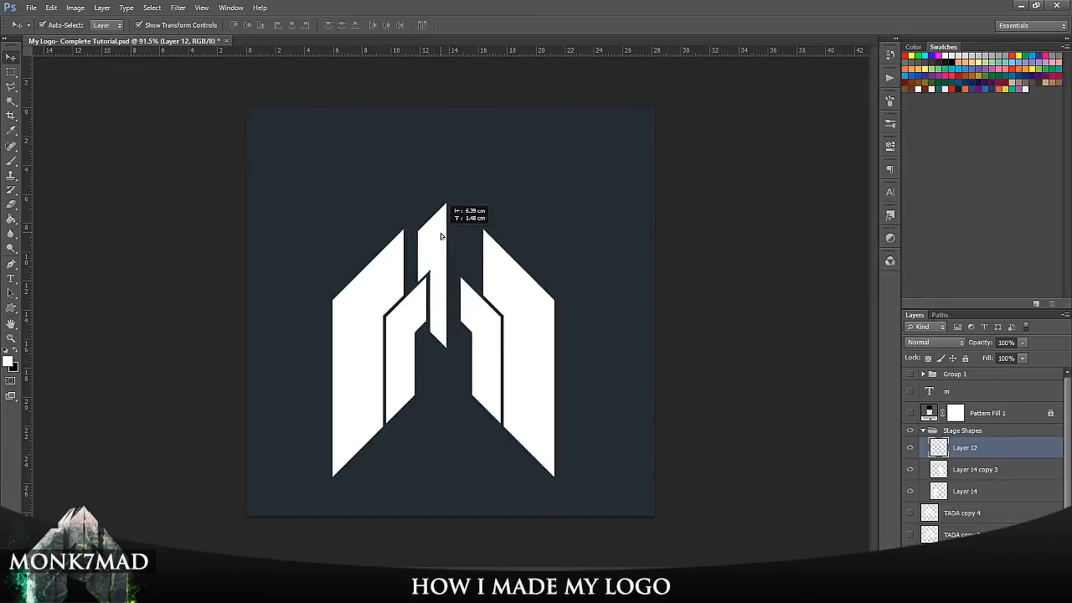
{"action": "left_click", "coordinate": [492, 367]}
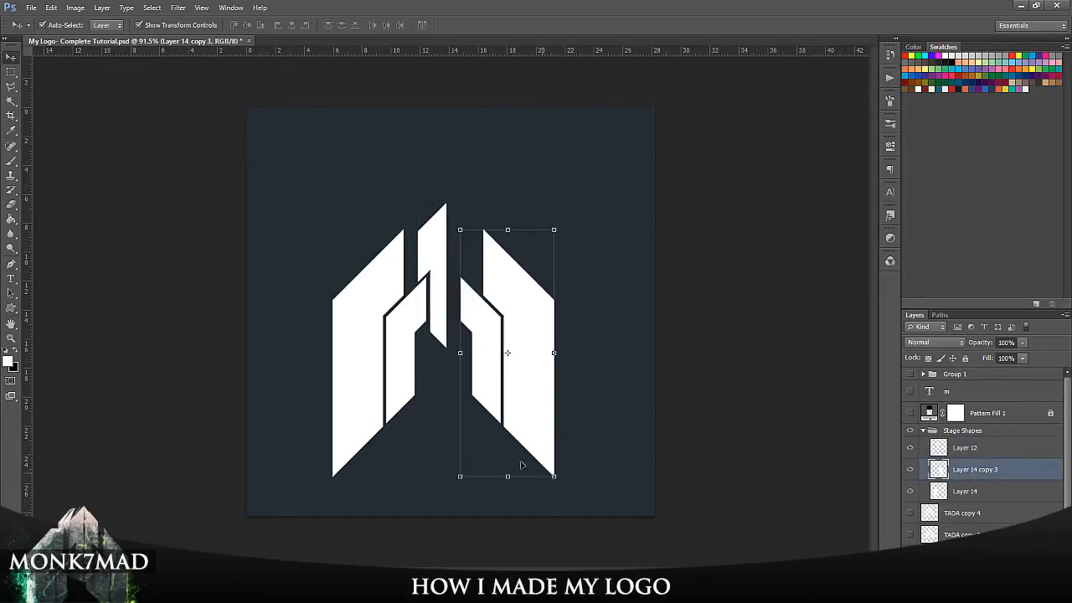
{"action": "left_click", "coordinate": [369, 315]}
{"action": "left_click_drag", "start_coordinate": [333, 230], "coordinate": [337, 239]}
{"action": "key", "text": "Return"}
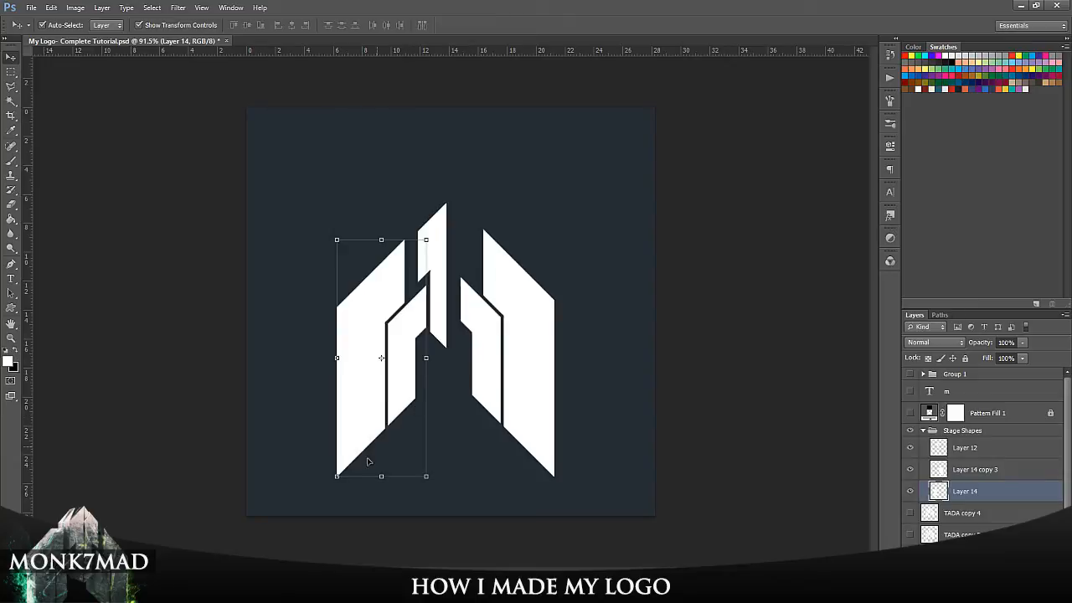
- With the right wing moved outward, duplicate the central arrow half, flip it horizontally and place it beside the original, leaving a hairline gap
{"action": "left_click_drag", "start_coordinate": [511, 360], "coordinate": [551, 396]}
{"action": "left_click", "coordinate": [440, 281]}
{"action": "key", "text": "ctrl+j"}
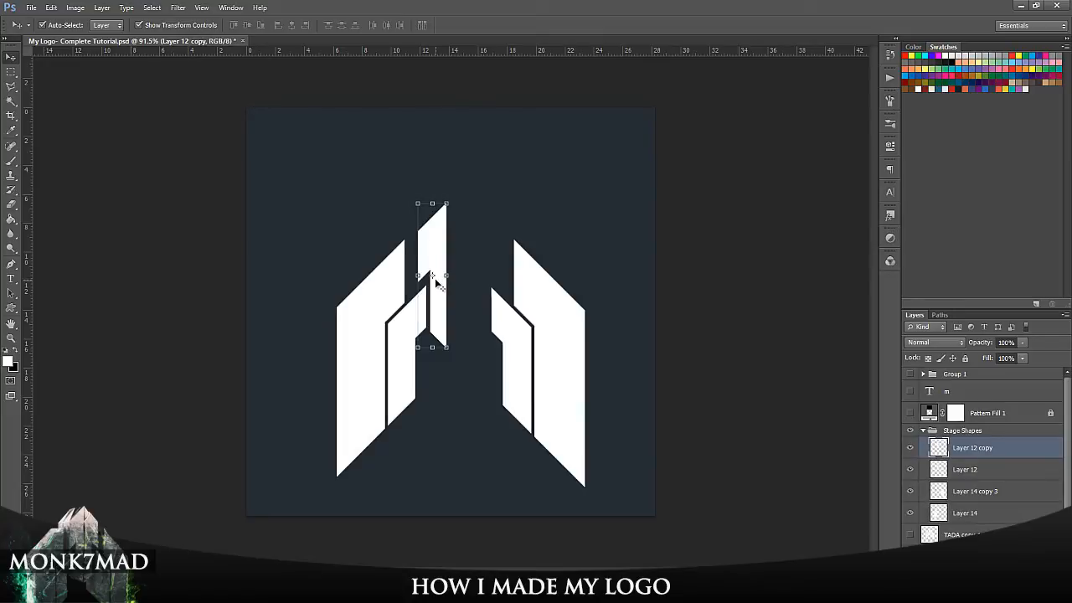
{"action": "left_click", "coordinate": [51, 7]}
{"action": "mouse_move", "coordinate": [126, 283]}
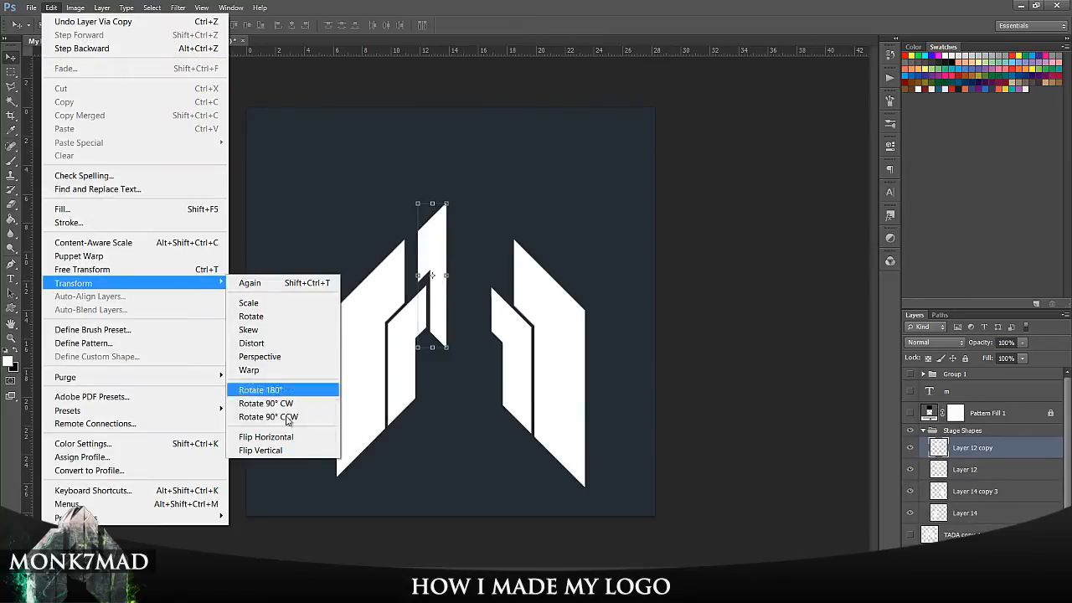
{"action": "left_click", "coordinate": [295, 442]}
{"action": "left_click_drag", "start_coordinate": [438, 253], "coordinate": [464, 254]}
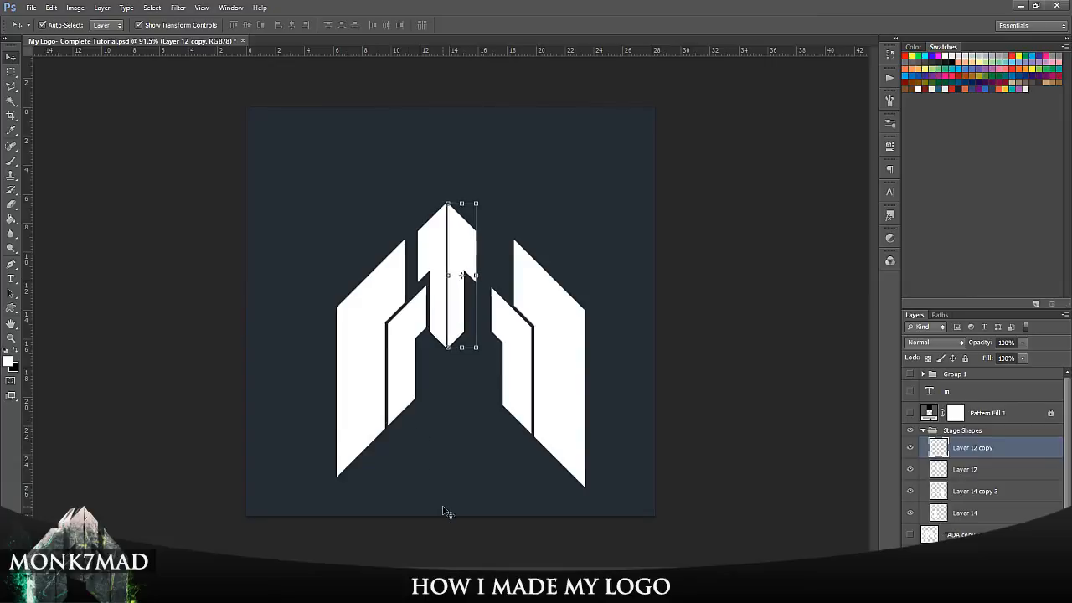
- Try to fit the existing right wing against the mirrored arrow half with a narrow gap, and deselect
{"action": "left_click", "coordinate": [536, 362]}
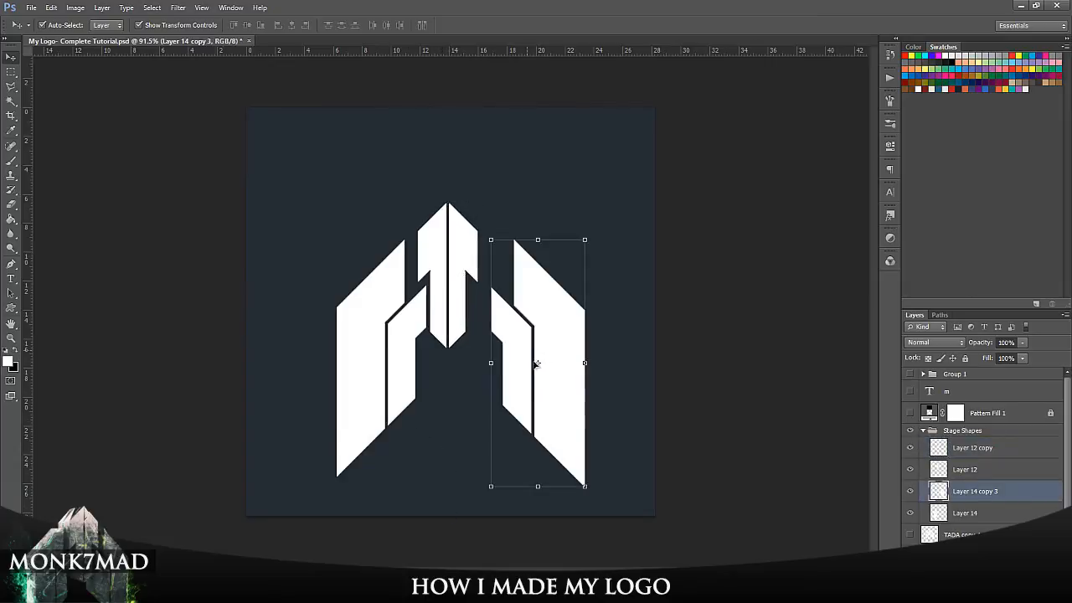
{"action": "left_click_drag", "start_coordinate": [534, 363], "coordinate": [500, 355]}
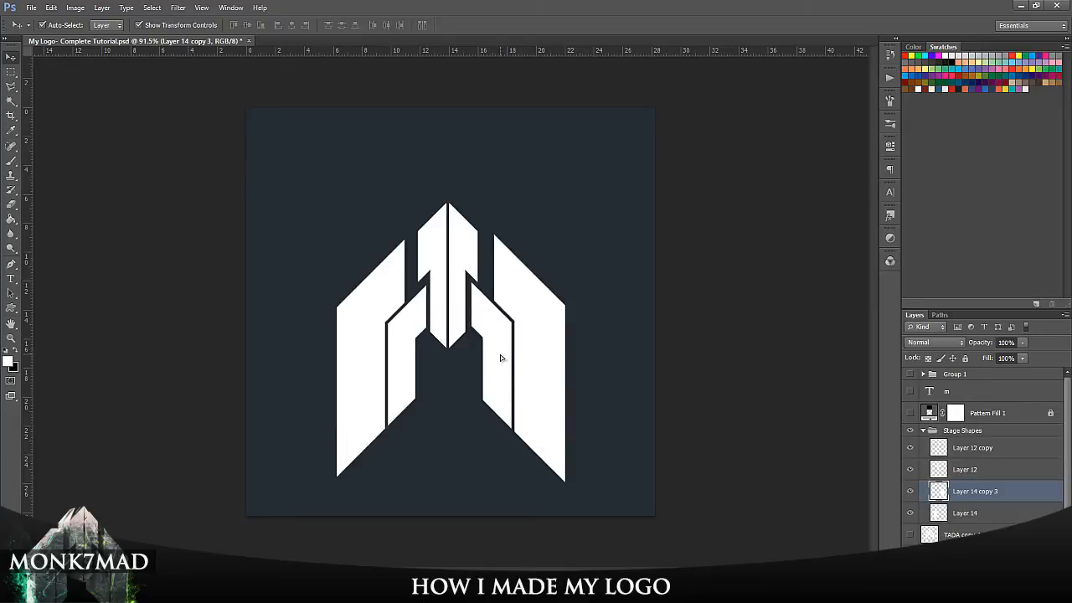
{"action": "key", "text": "Left"}
{"action": "key", "text": "Left"}
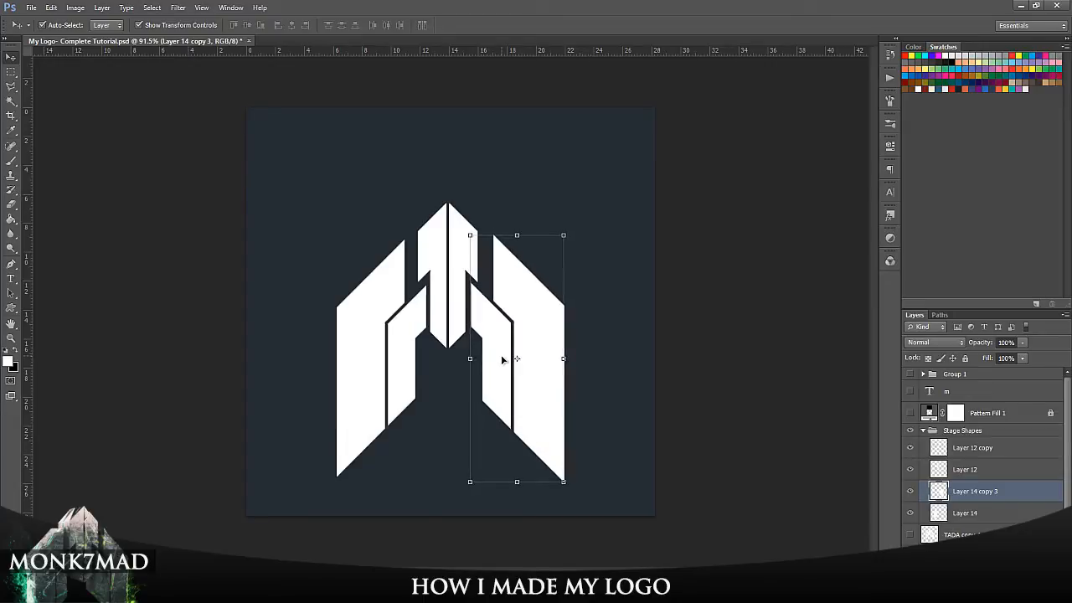
{"action": "key", "text": "Left"}
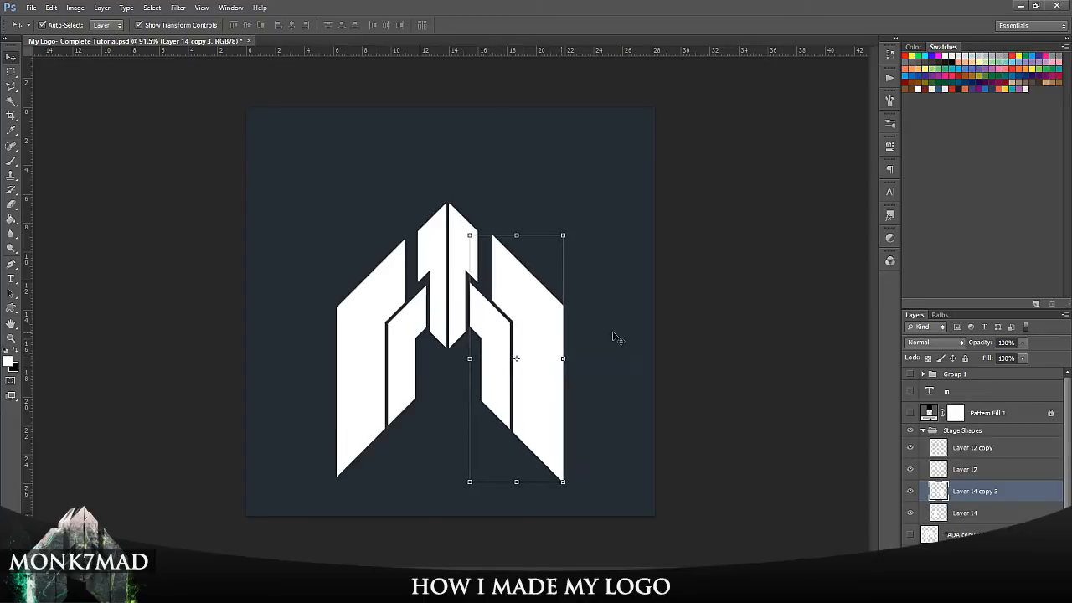
{"action": "left_click", "coordinate": [777, 378]}
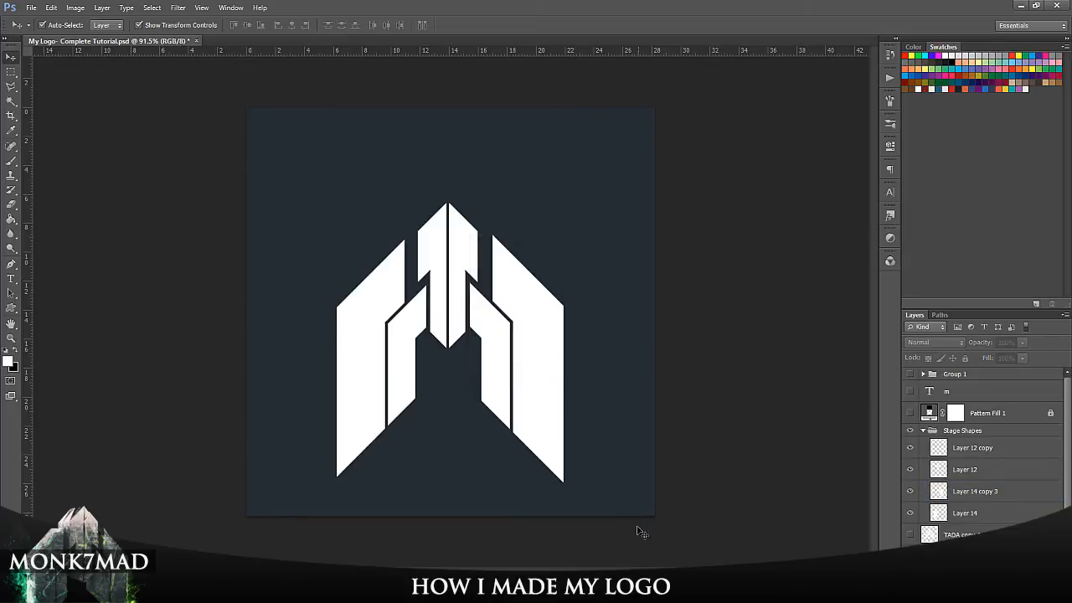
- Delete the right wing and replace it with a horizontally flipped duplicate of the resized left wing
{"action": "left_click", "coordinate": [520, 335]}
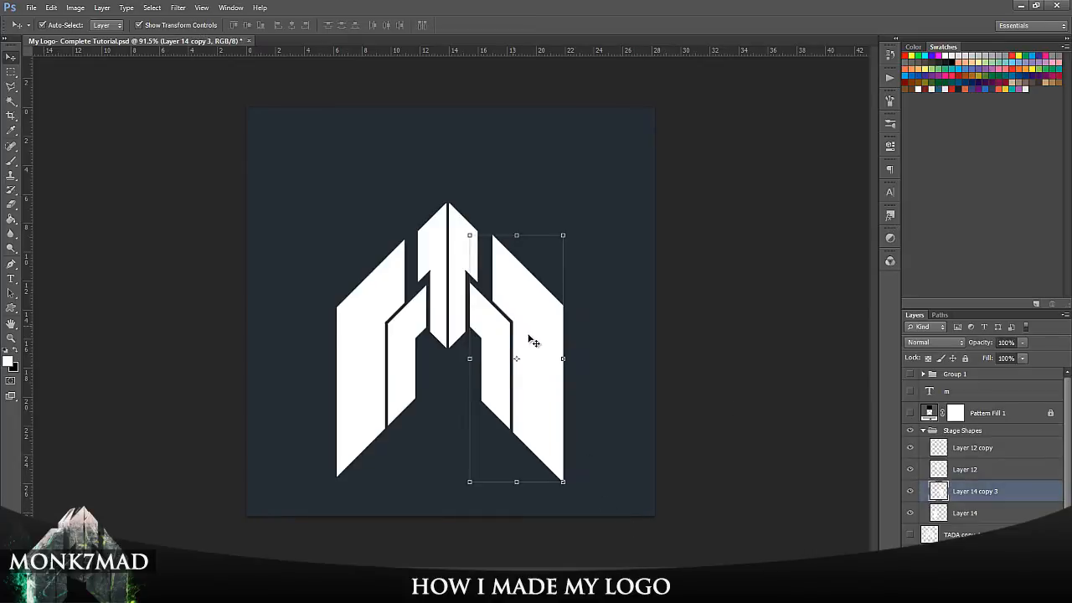
{"action": "key", "text": "Delete"}
{"action": "key", "text": "ctrl+j"}
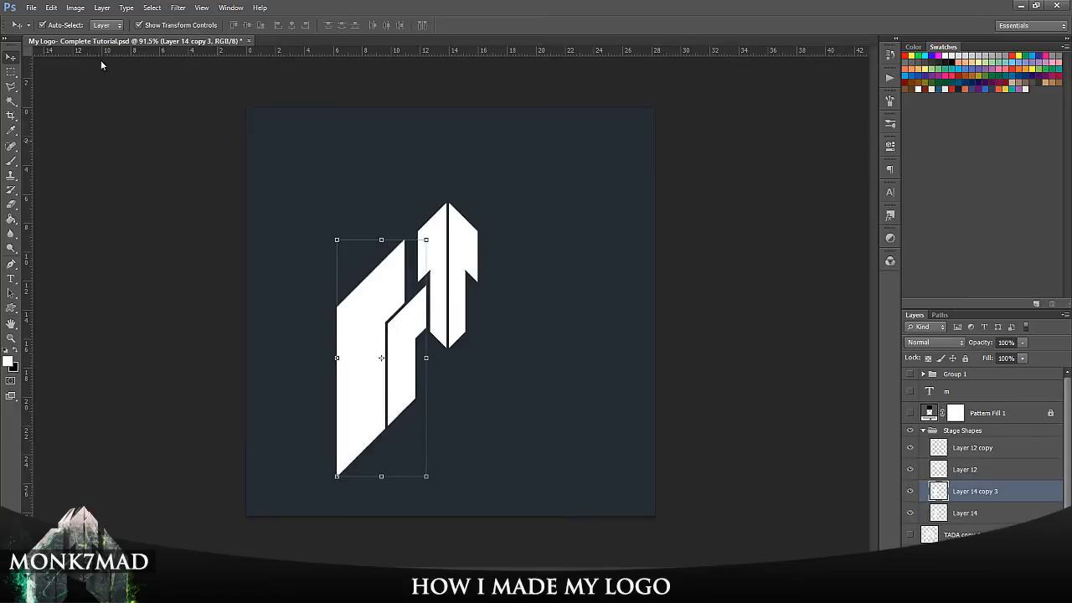
{"action": "left_click", "coordinate": [51, 7]}
{"action": "mouse_move", "coordinate": [164, 283]}
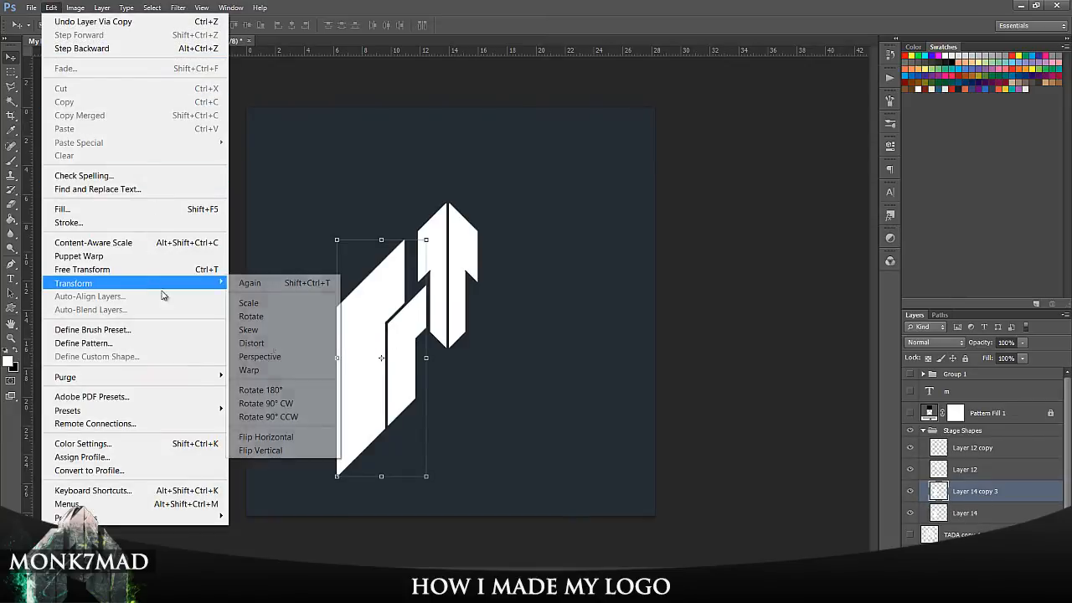
{"action": "left_click", "coordinate": [266, 436]}
- Move the flipped wing to the right of the central arrow, level with the left wing and equally spaced, and deselect
{"action": "left_click_drag", "start_coordinate": [501, 316], "coordinate": [522, 306]}
{"action": "key", "text": "Up"}
{"action": "key", "text": "Left"}
{"action": "key", "text": "Left"}
{"action": "key", "text": "Left"}
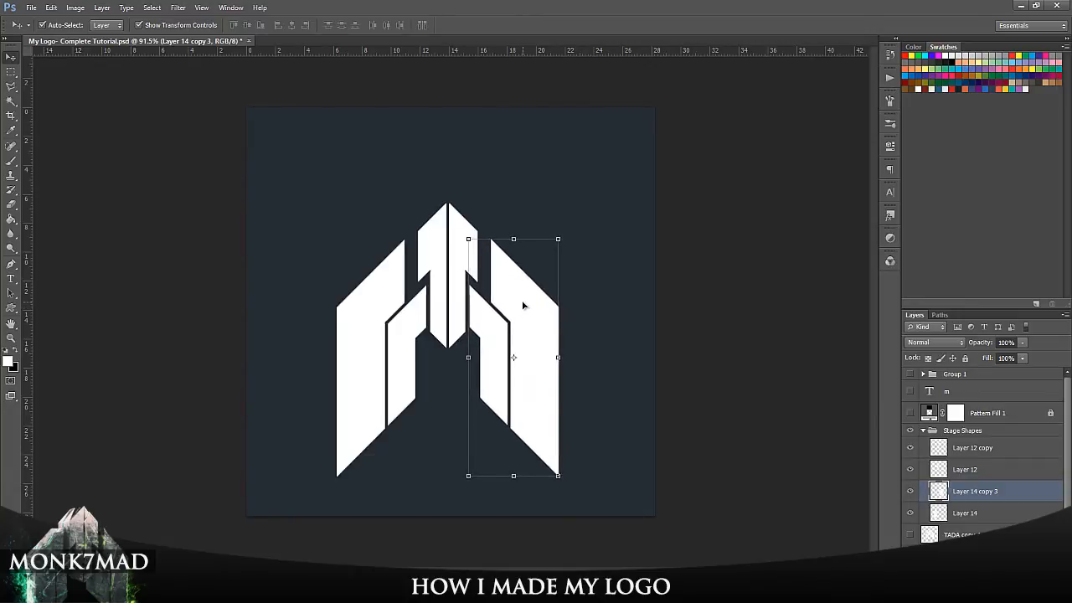
{"action": "key", "text": "Right"}
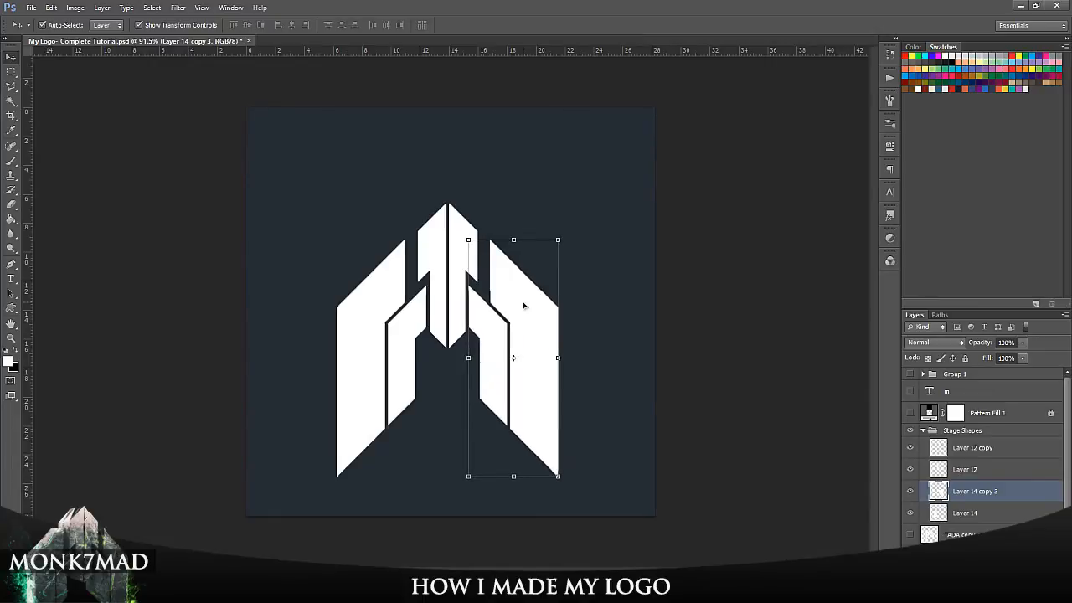
{"action": "left_click", "coordinate": [759, 462]}
- Merge the four logo shape layers into one and move the merged logo up and slightly right to centre it
{"action": "left_click_drag", "start_coordinate": [593, 506], "coordinate": [329, 191]}
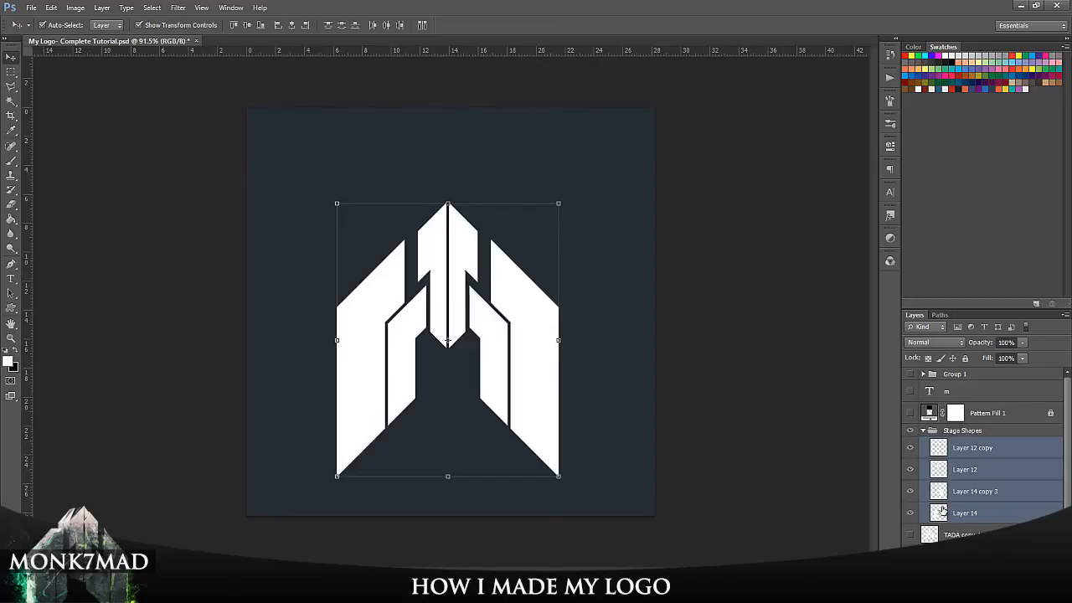
{"action": "right_click", "coordinate": [967, 500]}
{"action": "left_click", "coordinate": [968, 350]}
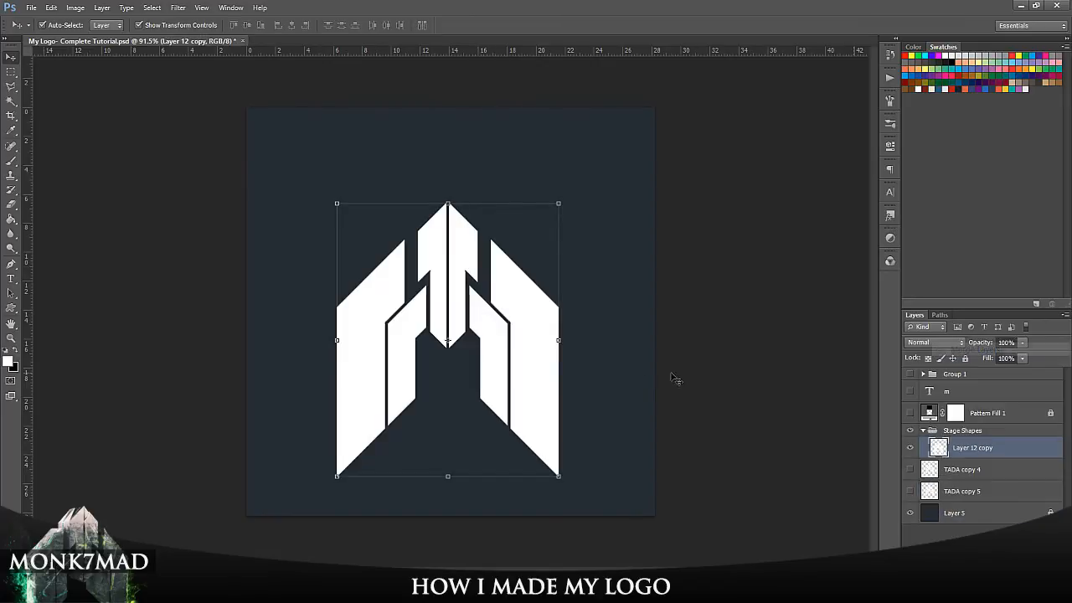
{"action": "left_click_drag", "start_coordinate": [514, 360], "coordinate": [527, 340]}
- Duplicate the merged logo layer and apply a Gaussian Blur with a radius of about 16.8 pixels to the copy
{"action": "key", "text": "ctrl+j"}
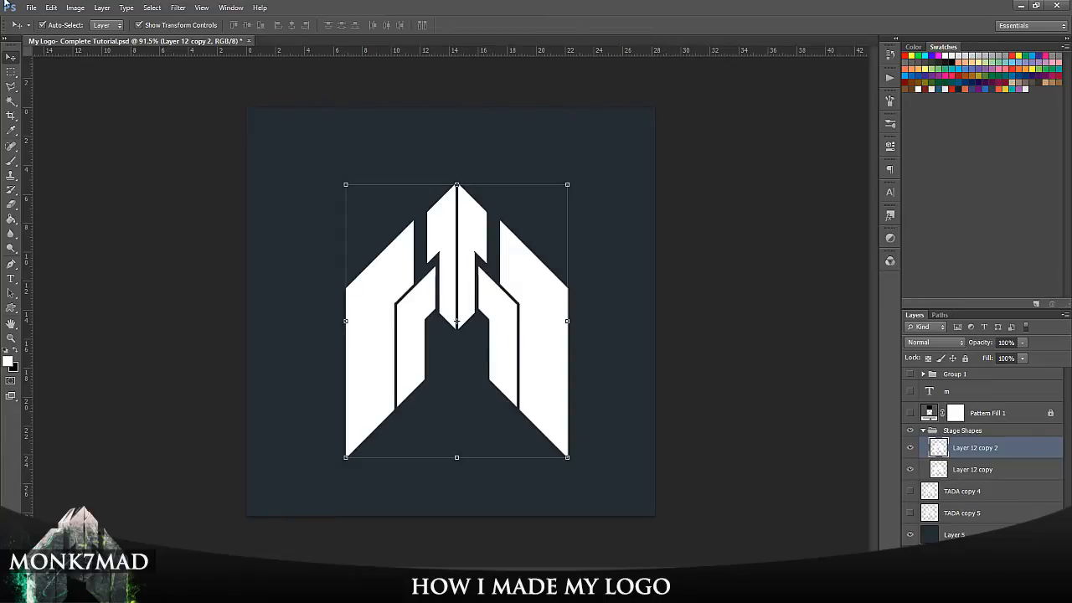
{"action": "left_click", "coordinate": [178, 8]}
{"action": "mouse_move", "coordinate": [314, 156]}
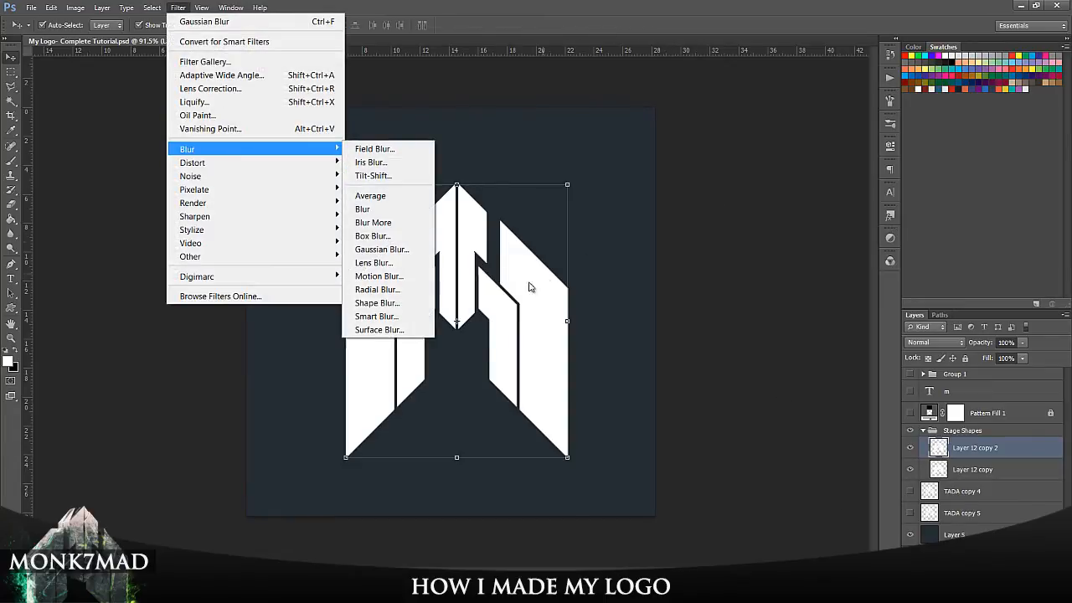
{"action": "left_click", "coordinate": [381, 249]}
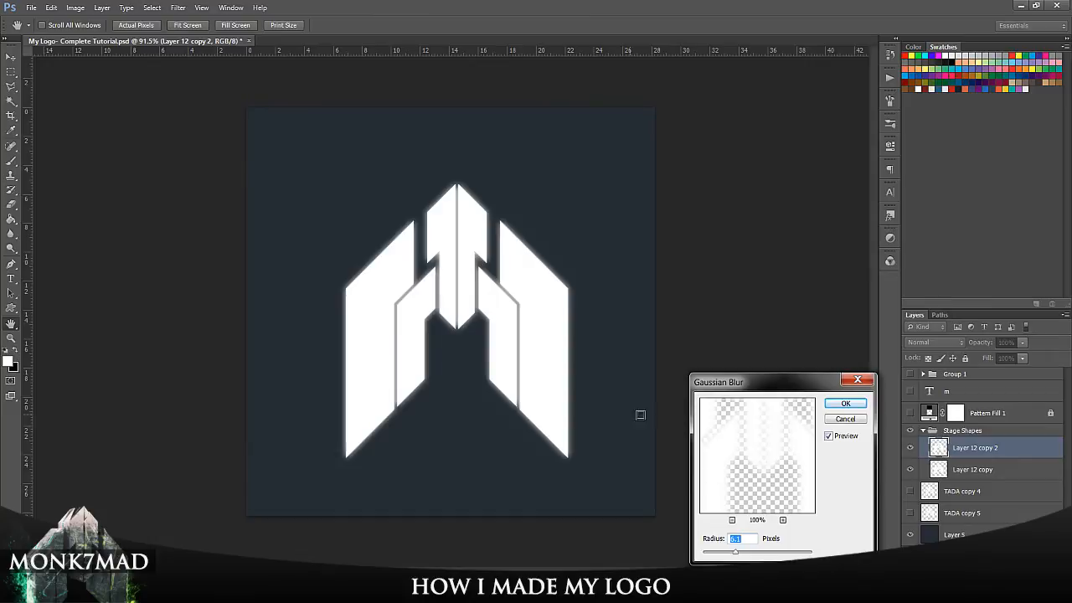
{"action": "left_click", "coordinate": [747, 555]}
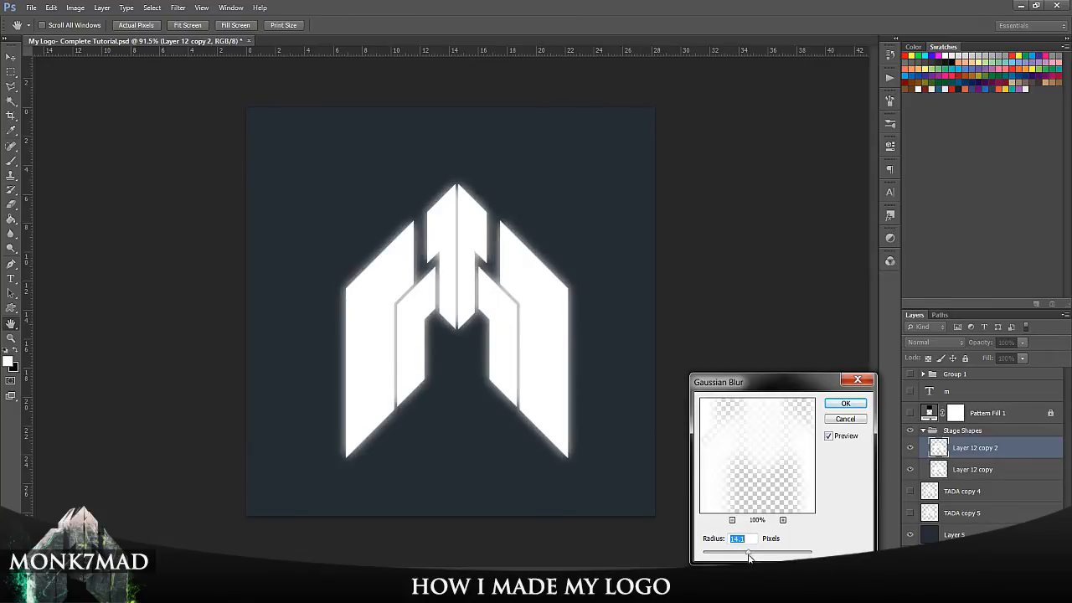
{"action": "left_click_drag", "start_coordinate": [749, 558], "coordinate": [785, 558]}
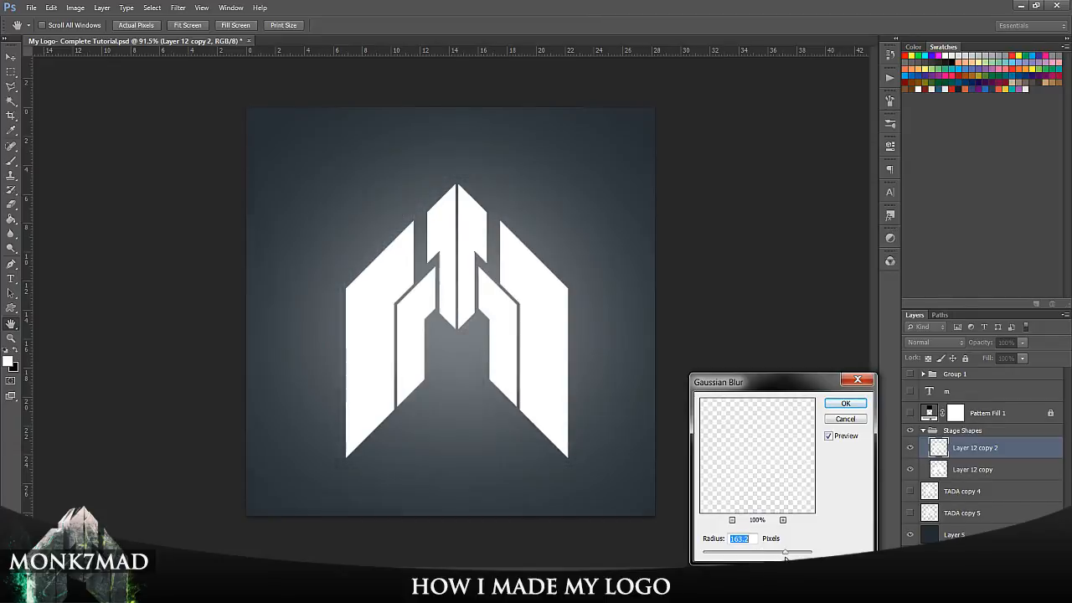
{"action": "left_click", "coordinate": [753, 556]}
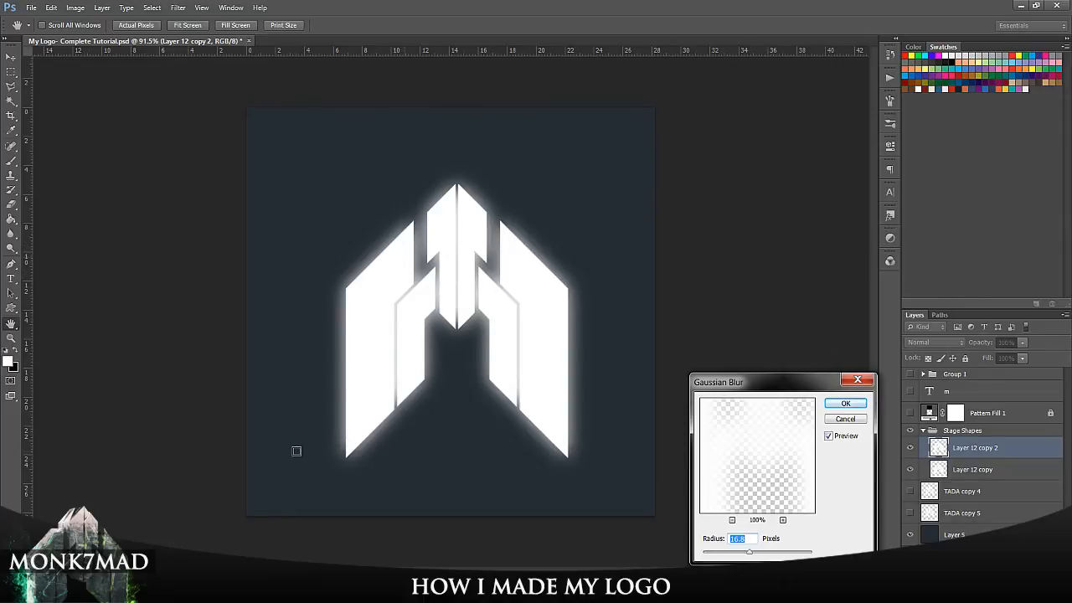
{"action": "left_click", "coordinate": [844, 404]}
- Place the blurred copy beneath the sharp logo layer and lower its opacity to about 67%
{"action": "key", "text": "v"}
{"action": "left_click_drag", "start_coordinate": [974, 448], "coordinate": [983, 479]}
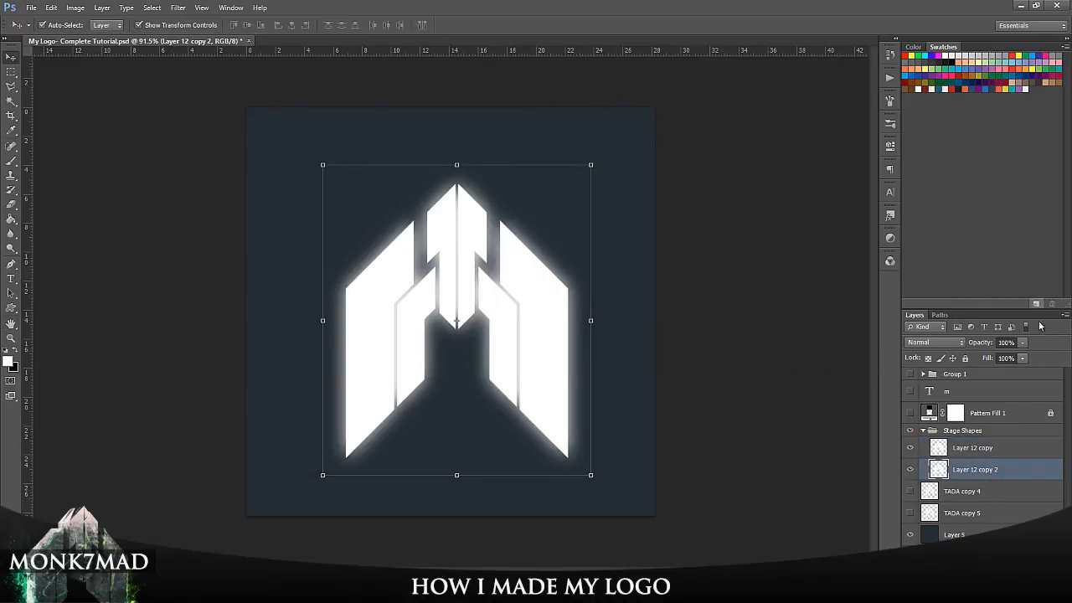
{"action": "left_click", "coordinate": [1022, 358]}
{"action": "left_click", "coordinate": [1005, 358]}
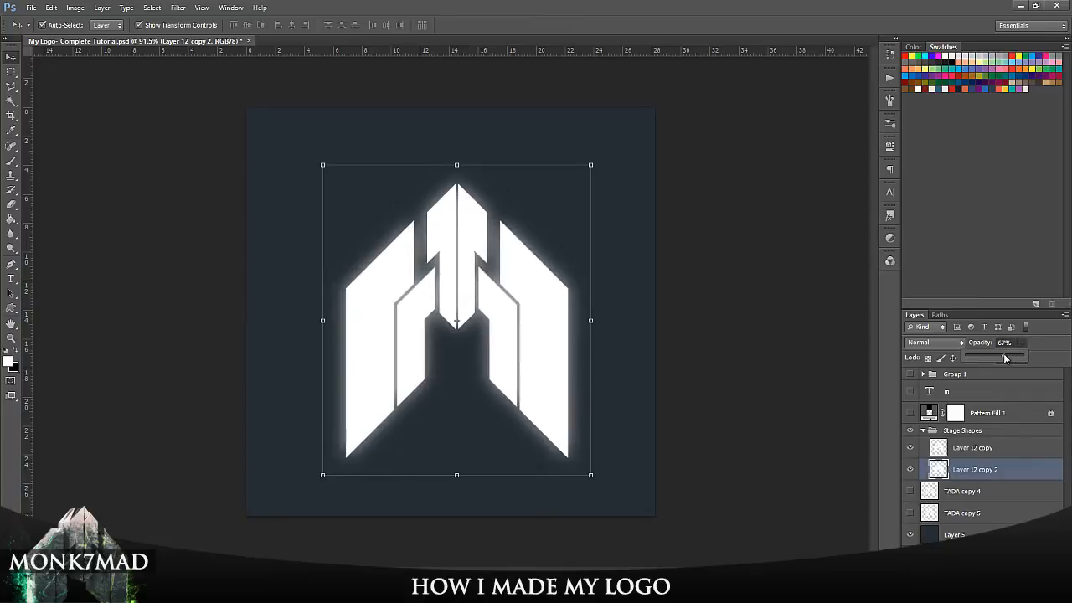
{"action": "left_click", "coordinate": [808, 387]}
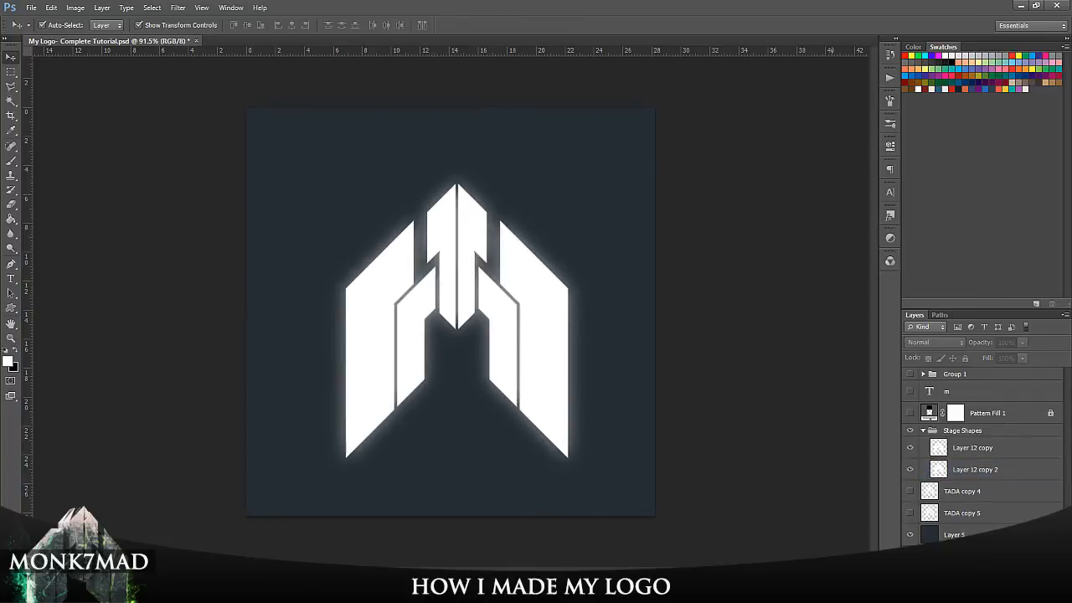
- Show the Pattern Fill 1 scanline layer over the logo and examine the result up close
{"action": "left_click", "coordinate": [911, 413]}
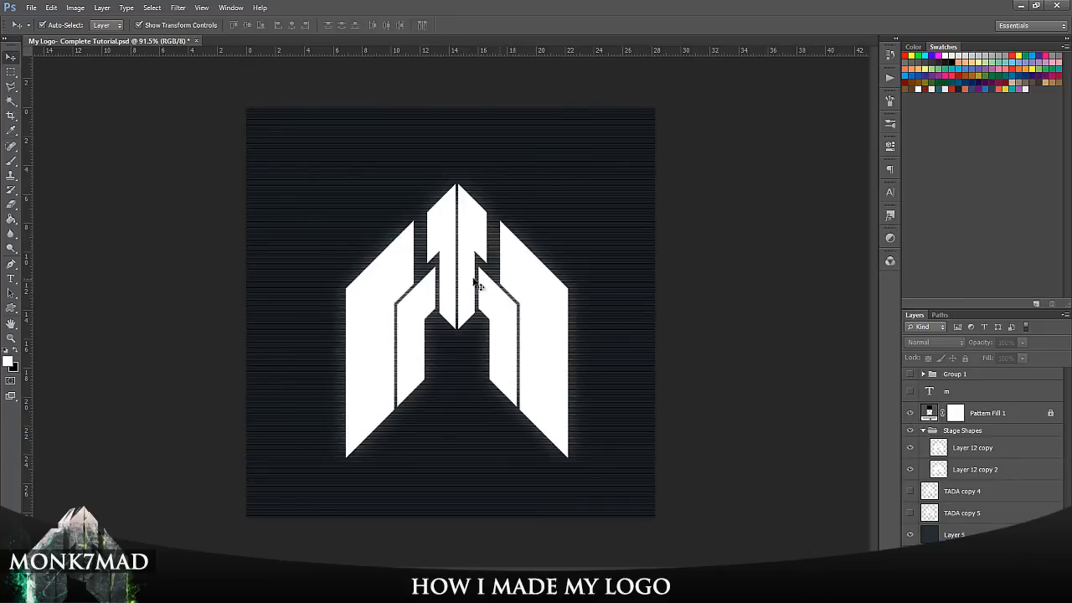
{"action": "scroll", "coordinate": [466, 273], "scroll_direction": "up", "scroll_amount": 3}
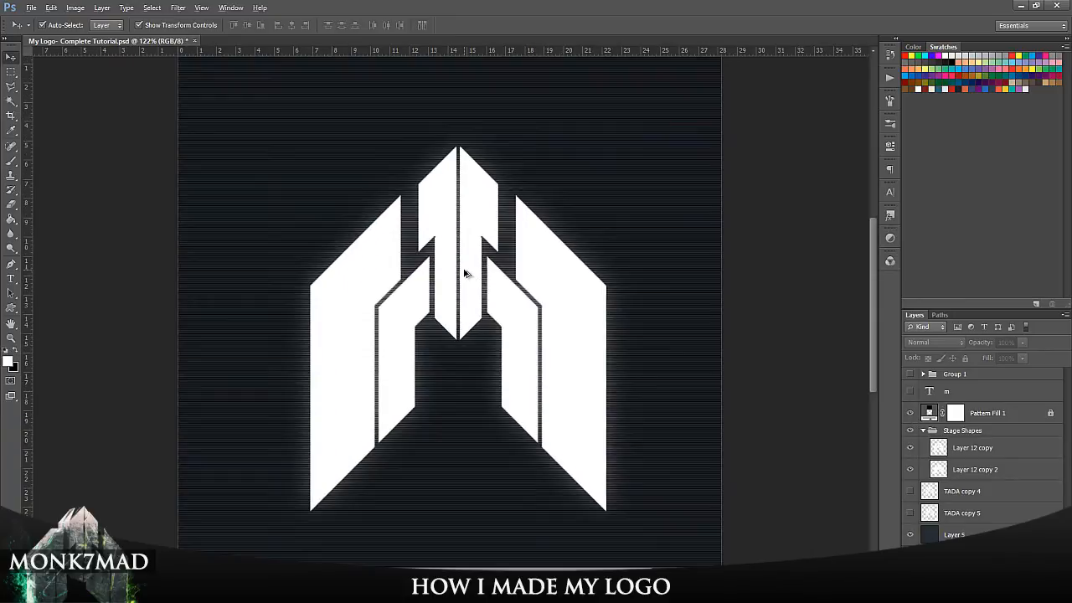
{"action": "scroll", "coordinate": [465, 273], "scroll_direction": "up", "scroll_amount": 1}
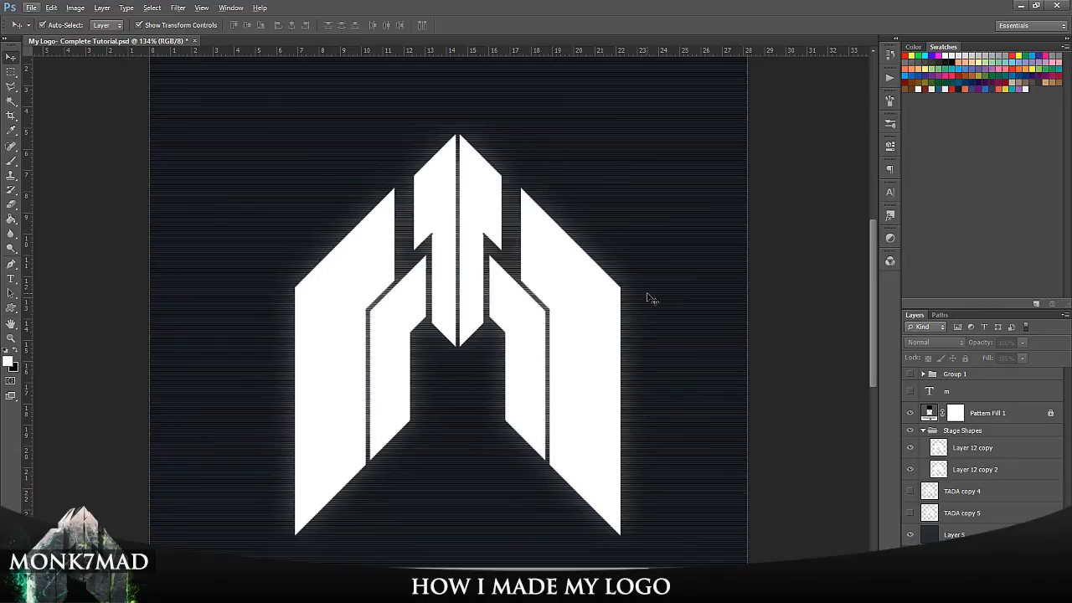
- Raise the opacity of the blurred glow layer, Layer 12 copy 2, to about 70% and deselect
{"action": "left_click", "coordinate": [977, 452]}
{"action": "left_click", "coordinate": [974, 469]}
{"action": "left_click", "coordinate": [1023, 342]}
{"action": "left_click_drag", "start_coordinate": [1031, 358], "coordinate": [1040, 357]}
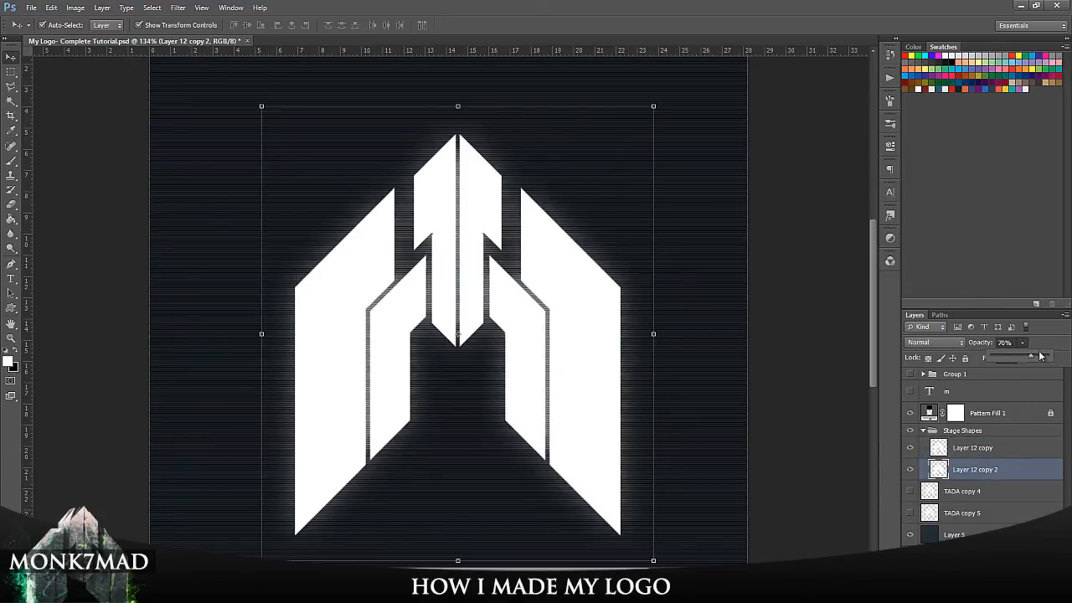
{"action": "left_click", "coordinate": [797, 385]}
{"action": "left_click", "coordinate": [786, 369]}
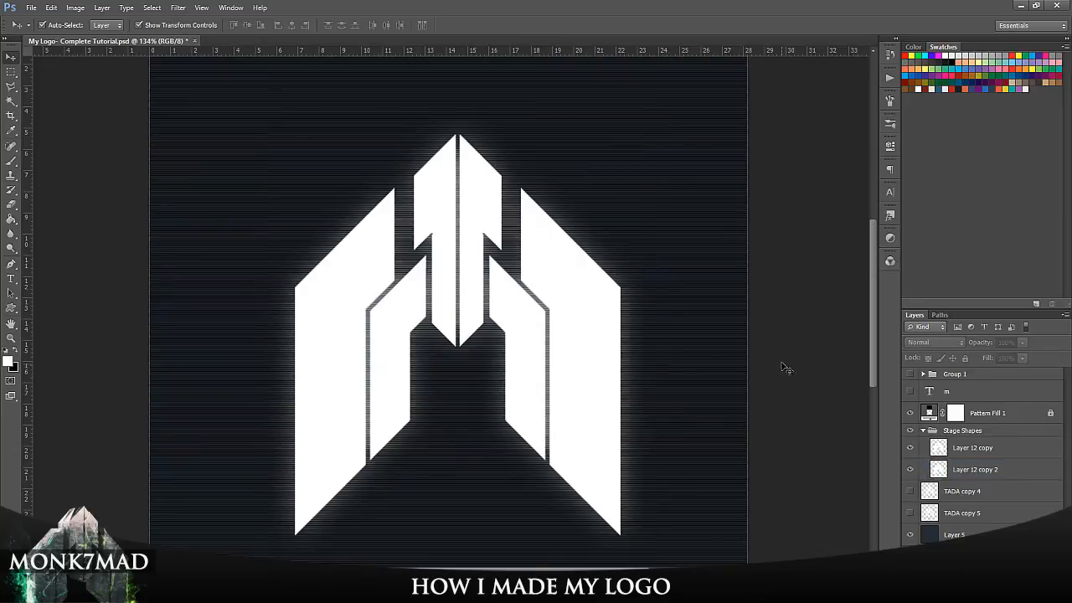
- Unlock the Pattern Fill 1 layer and leave it shown over the logo
{"action": "scroll", "coordinate": [727, 382], "scroll_direction": "down", "scroll_amount": 8}
{"action": "scroll", "coordinate": [725, 382], "scroll_direction": "up", "scroll_amount": 3}
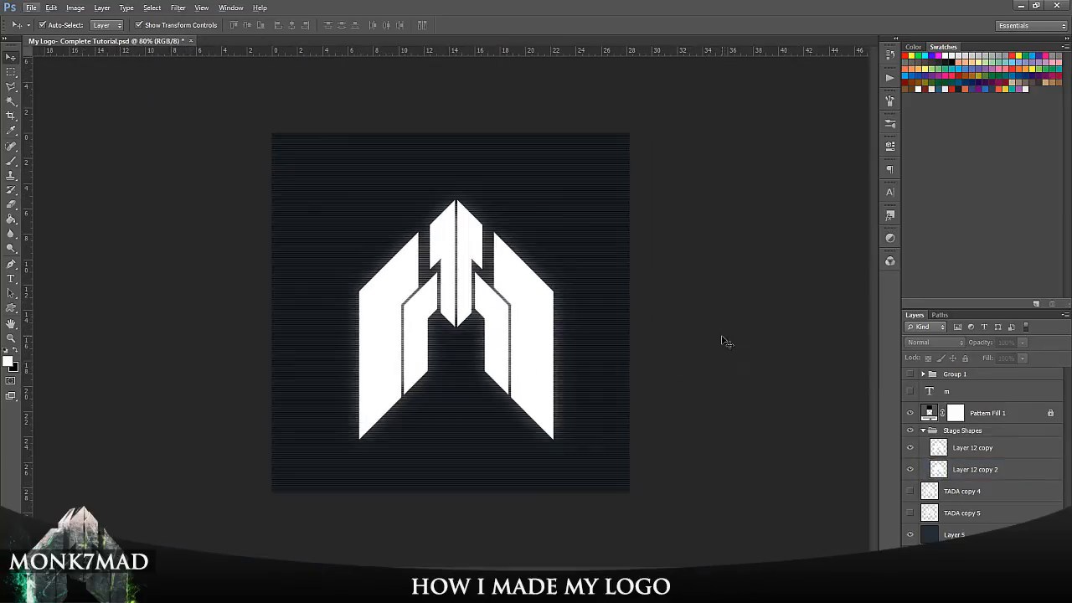
{"action": "left_click", "coordinate": [910, 413]}
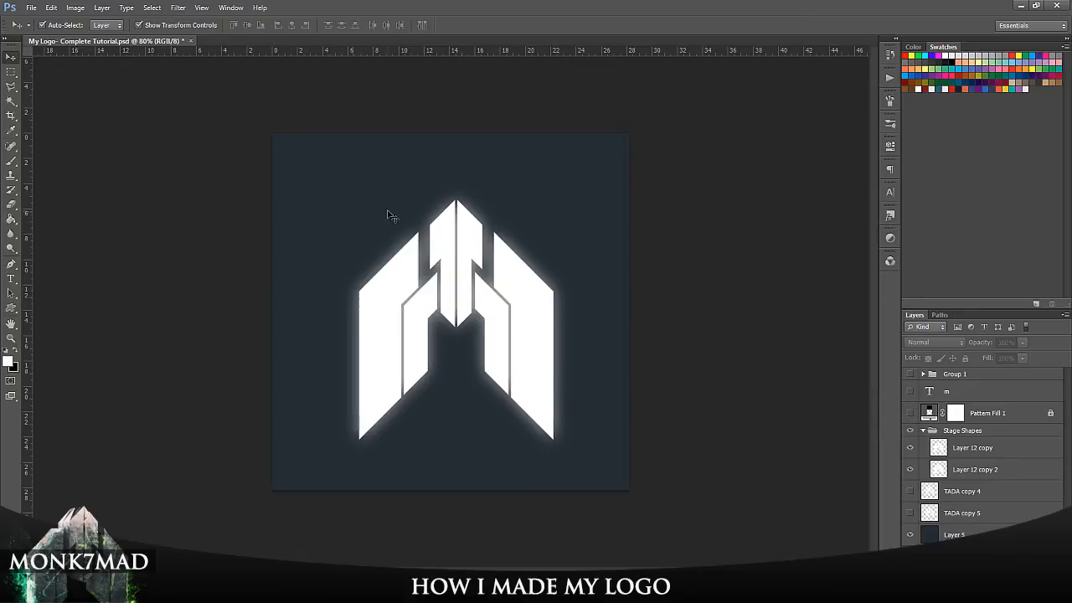
{"action": "double_click", "coordinate": [929, 413]}
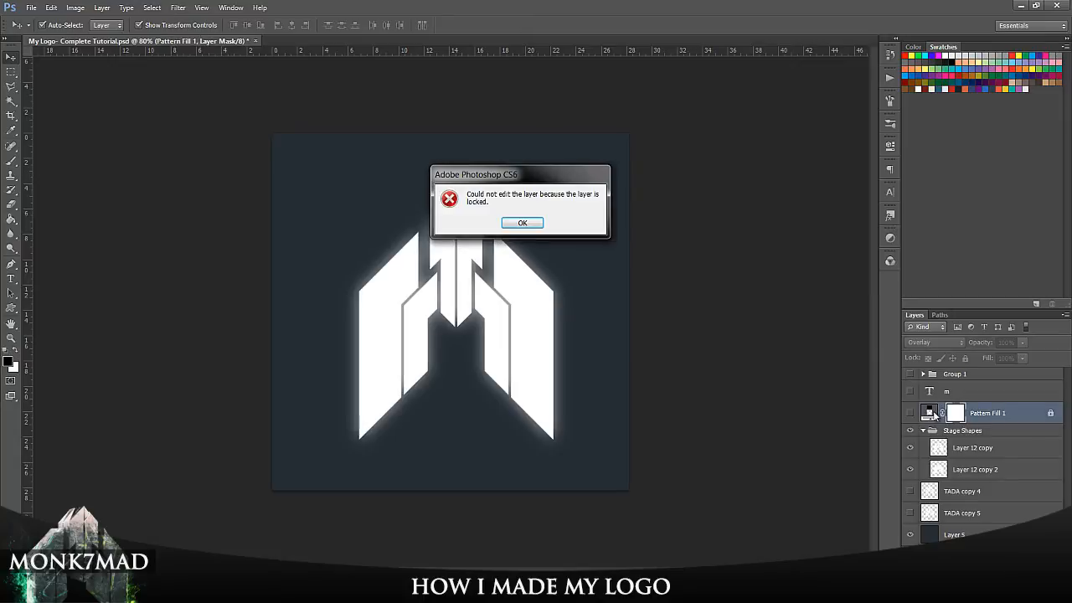
{"action": "left_click", "coordinate": [521, 224]}
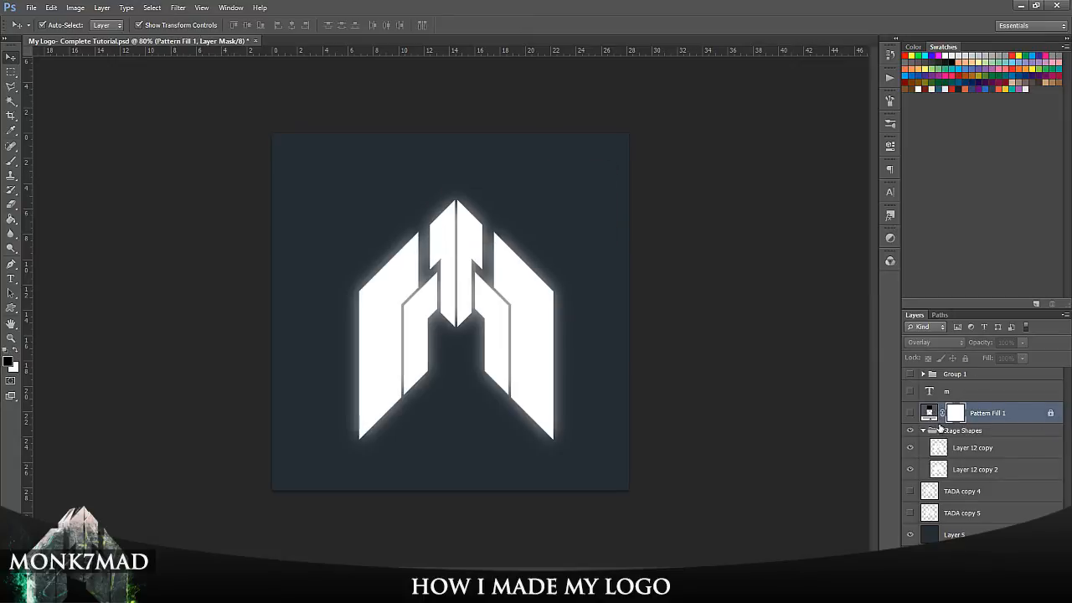
{"action": "left_click", "coordinate": [964, 359]}
{"action": "left_click", "coordinate": [911, 412]}
- Open the settings of Pattern Fill 1 and browse the pattern library for the black-and-transparent scanline pattern
{"action": "double_click", "coordinate": [930, 413]}
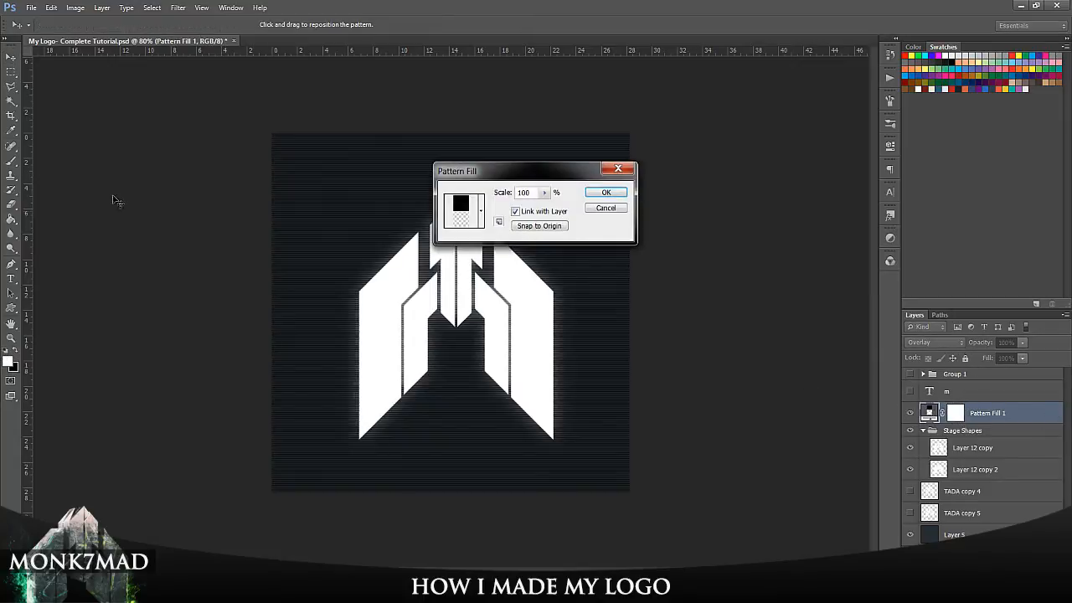
{"action": "left_click", "coordinate": [481, 211]}
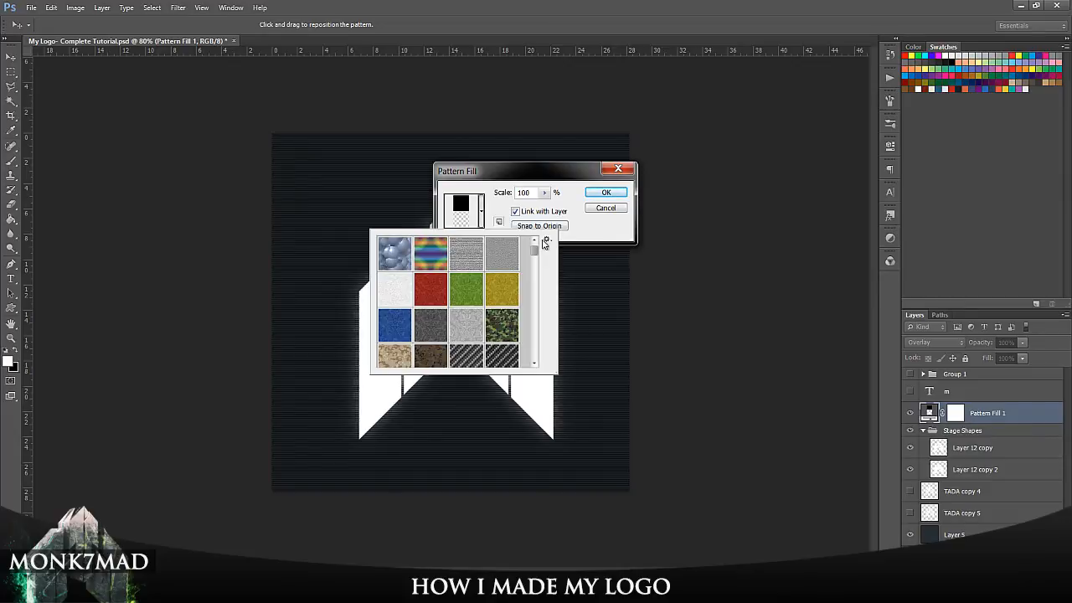
{"action": "left_click_drag", "start_coordinate": [532, 260], "coordinate": [536, 266]}
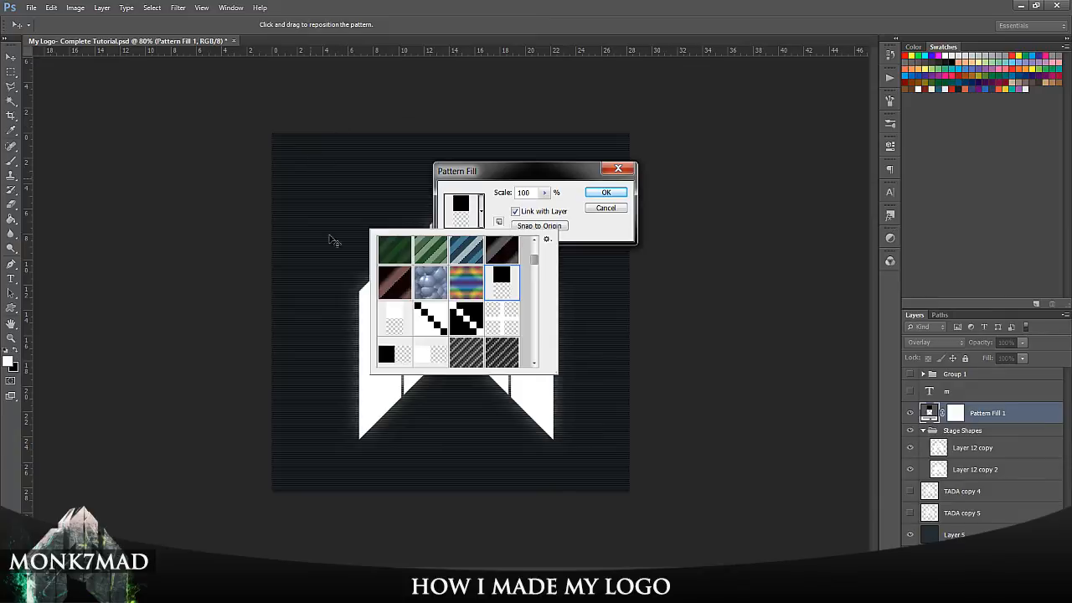
- Set the scale of the Pattern Fill 1 scanlines to 225%
{"action": "left_click_drag", "start_coordinate": [545, 192], "coordinate": [559, 212]}
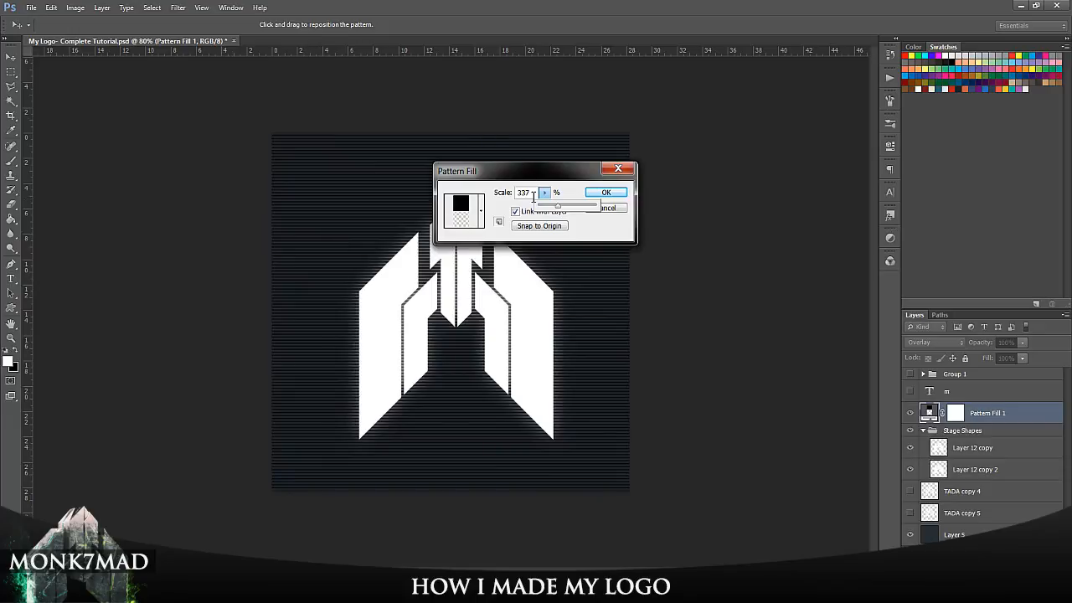
{"action": "left_click", "coordinate": [534, 197]}
{"action": "scroll", "coordinate": [540, 194], "scroll_direction": "down", "scroll_amount": 13}
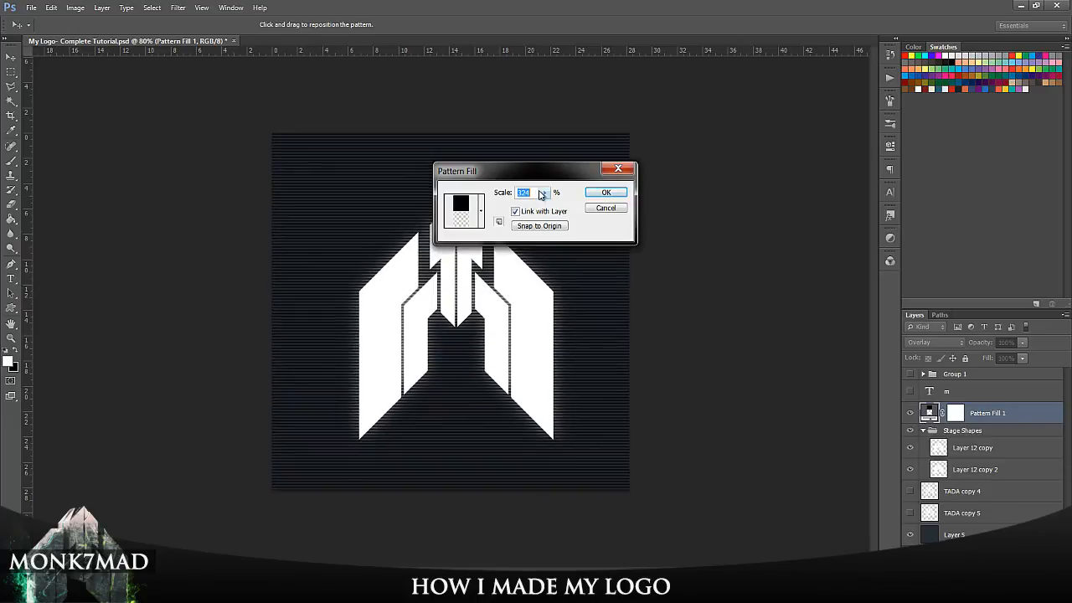
{"action": "scroll", "coordinate": [536, 193], "scroll_direction": "down", "scroll_amount": 20}
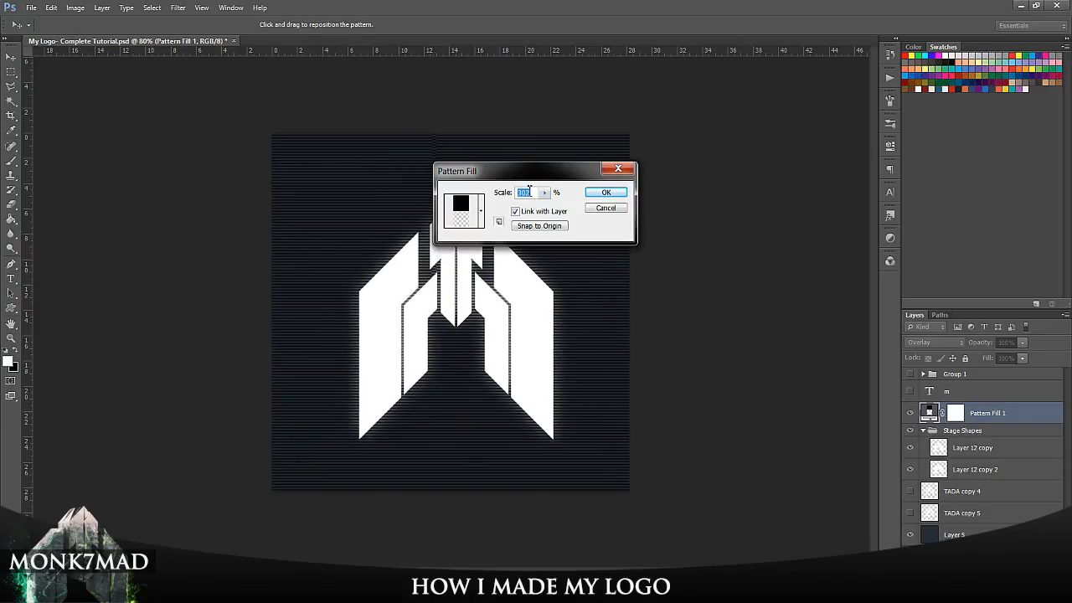
{"action": "scroll", "coordinate": [525, 197], "scroll_direction": "up", "scroll_amount": 20}
{"action": "scroll", "coordinate": [524, 197], "scroll_direction": "down", "scroll_amount": 20}
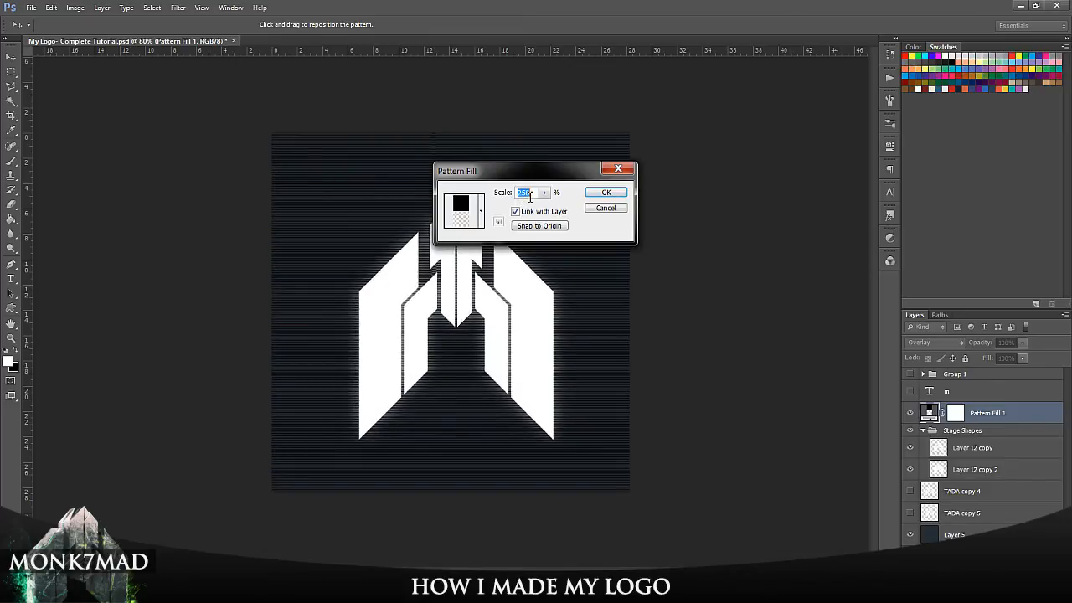
{"action": "scroll", "coordinate": [529, 197], "scroll_direction": "down", "scroll_amount": 20}
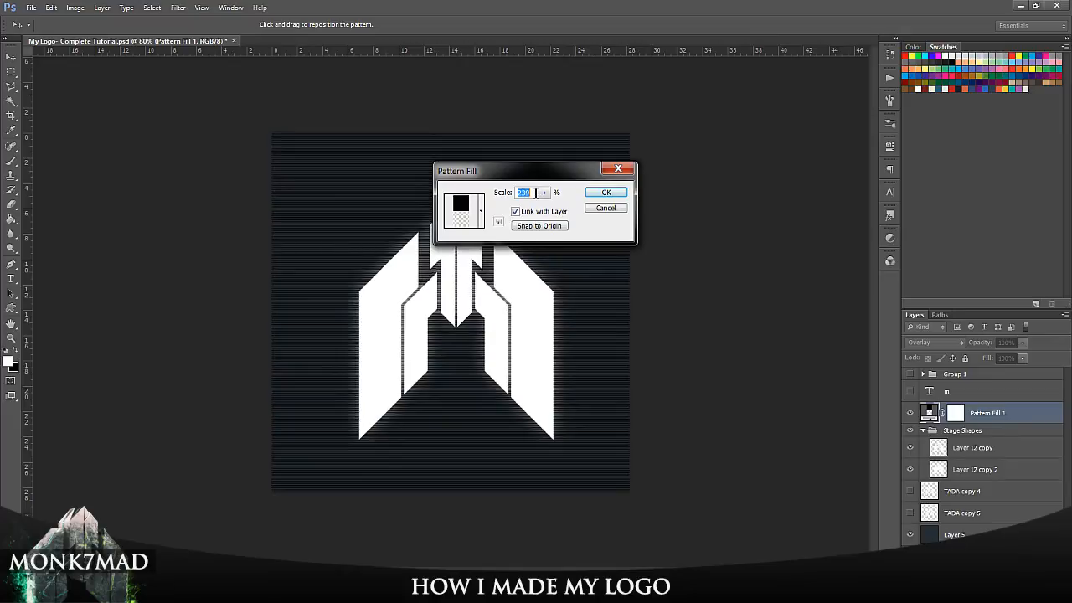
{"action": "scroll", "coordinate": [535, 196], "scroll_direction": "up", "scroll_amount": 5}
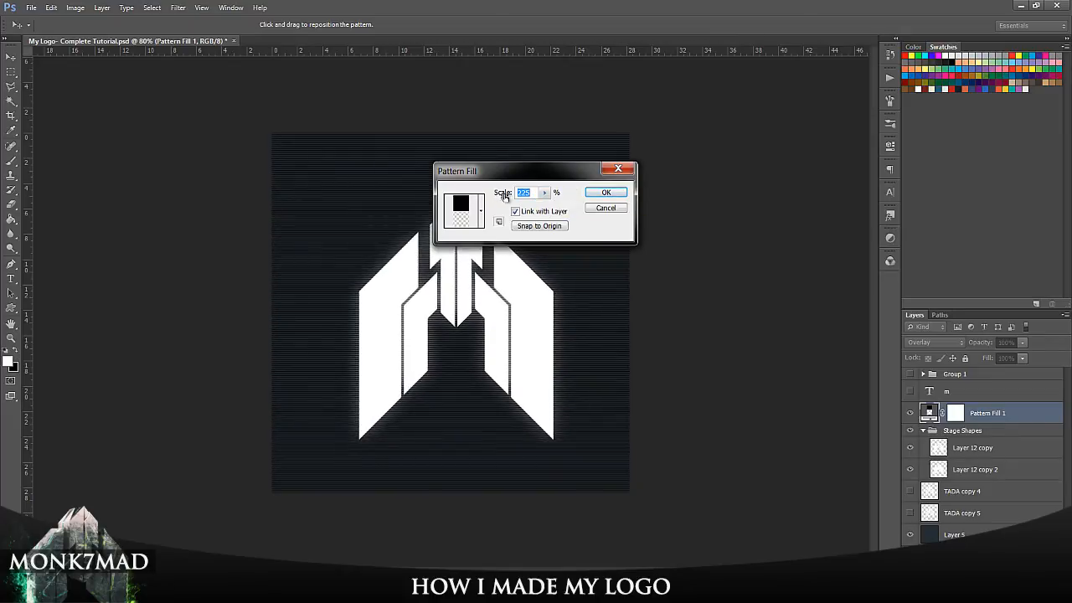
{"action": "left_click", "coordinate": [604, 193]}
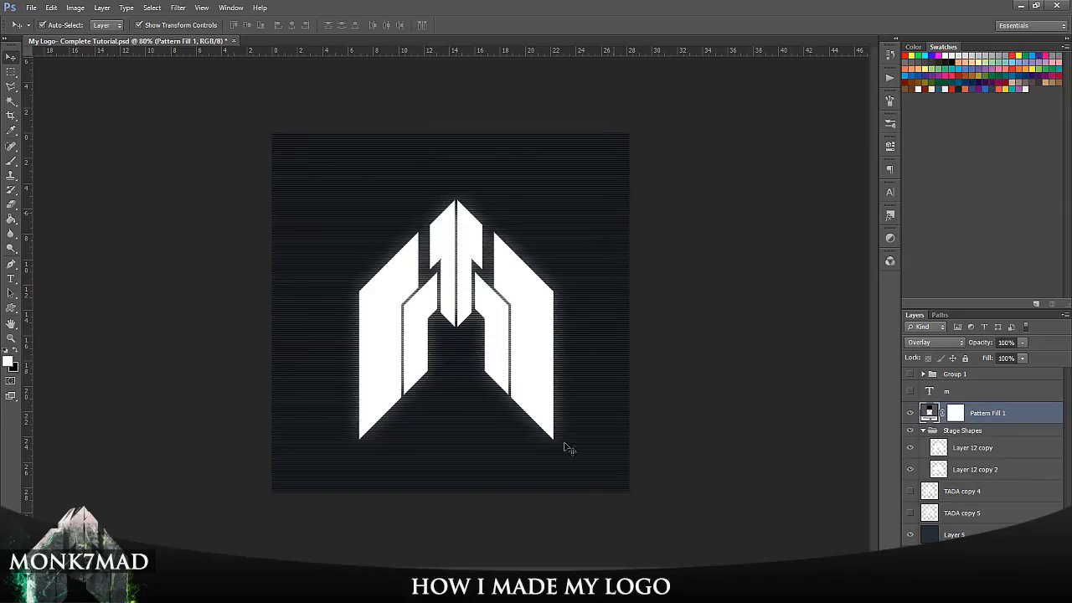
- Examine the rescaled scanlines up close and in the PNG-24 Save for Web preview without exporting
{"action": "key", "text": "ctrl+plus"}
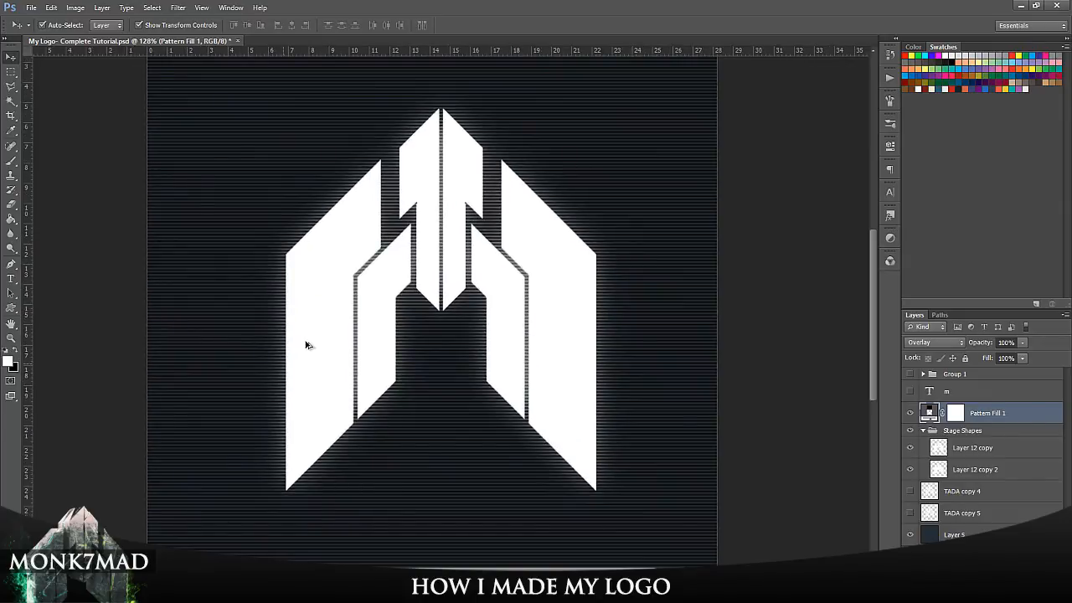
{"action": "scroll", "coordinate": [311, 339], "scroll_direction": "down", "scroll_amount": 1}
{"action": "scroll", "coordinate": [311, 339], "scroll_direction": "down", "scroll_amount": 1}
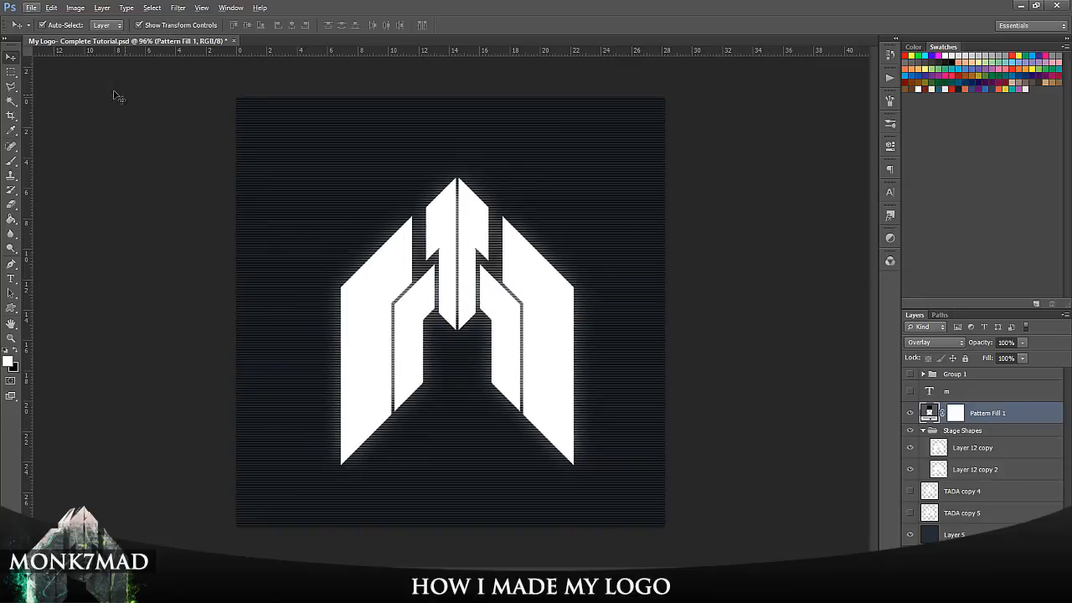
{"action": "left_click", "coordinate": [31, 7]}
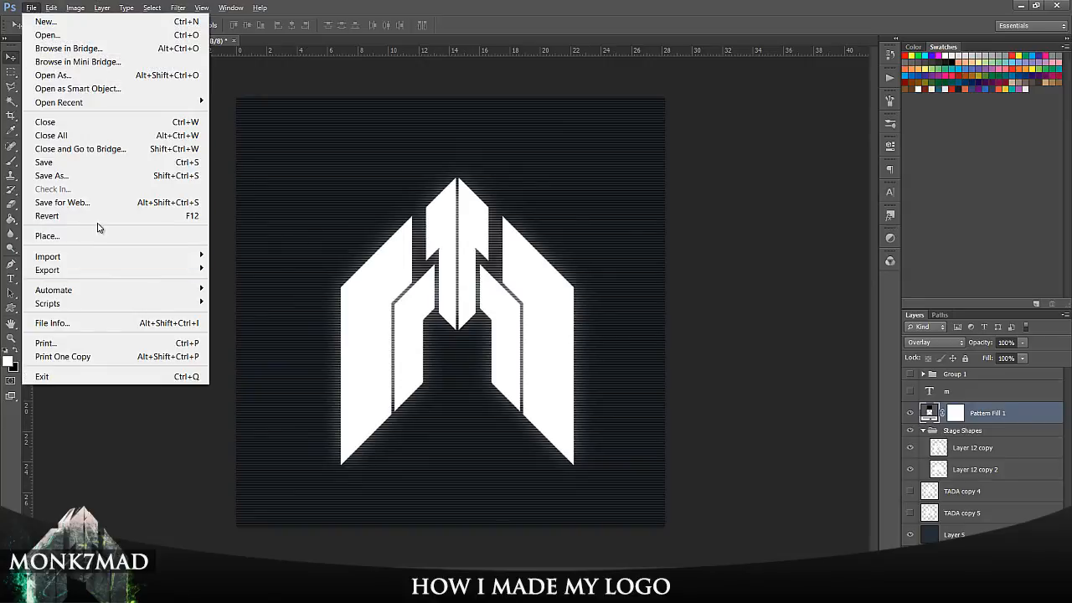
{"action": "left_click", "coordinate": [63, 203]}
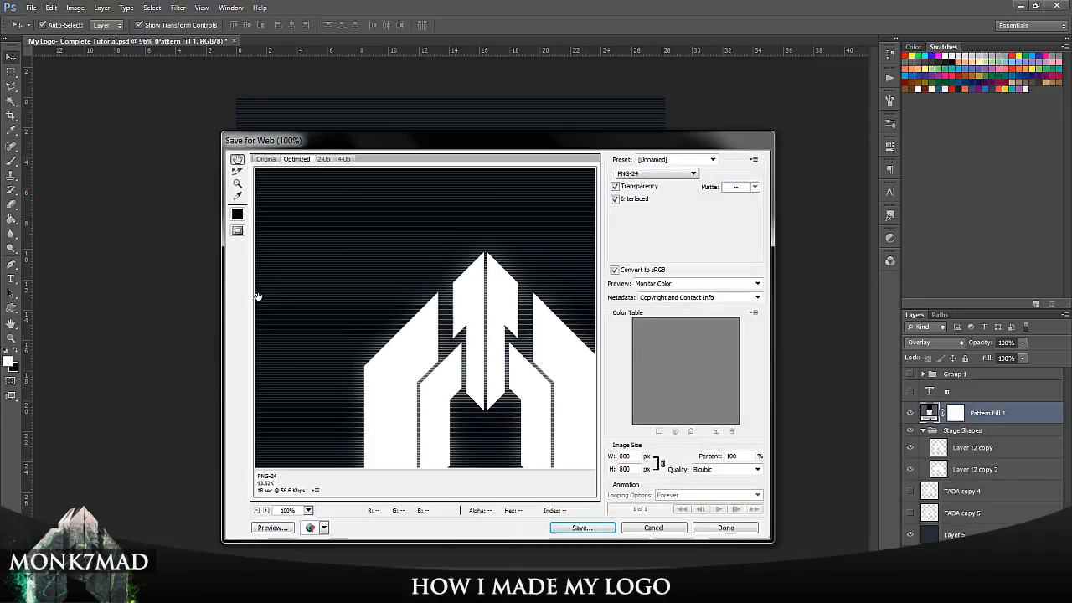
{"action": "left_click_drag", "start_coordinate": [520, 311], "coordinate": [432, 285]}
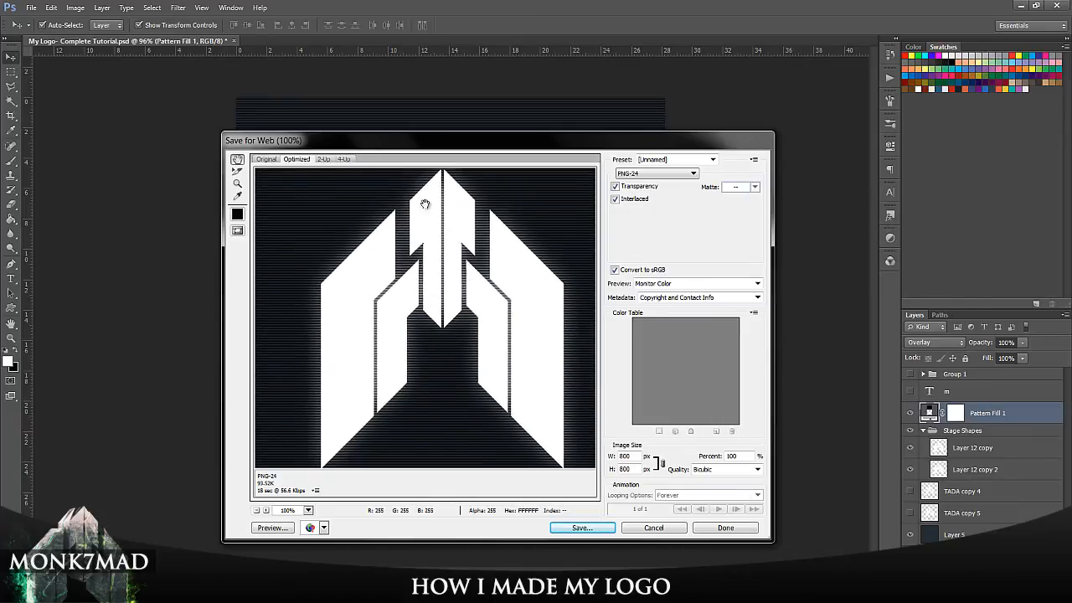
{"action": "left_click", "coordinate": [644, 529]}
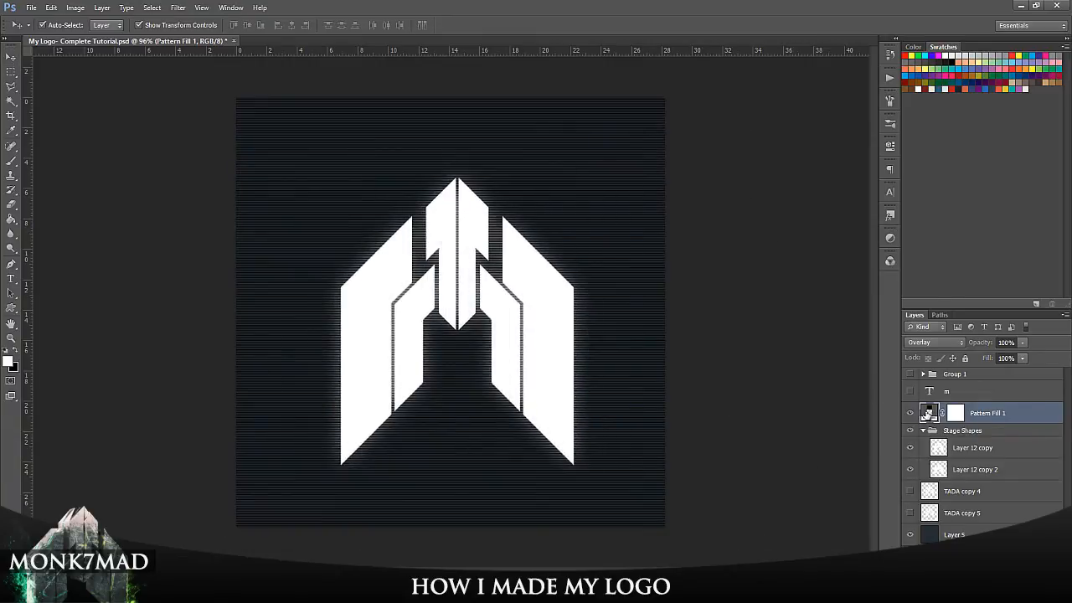
- Set the scale of the Pattern Fill 1 scanlines back to 100%
{"action": "double_click", "coordinate": [928, 413]}
{"action": "left_click_drag", "start_coordinate": [530, 193], "coordinate": [471, 204]}
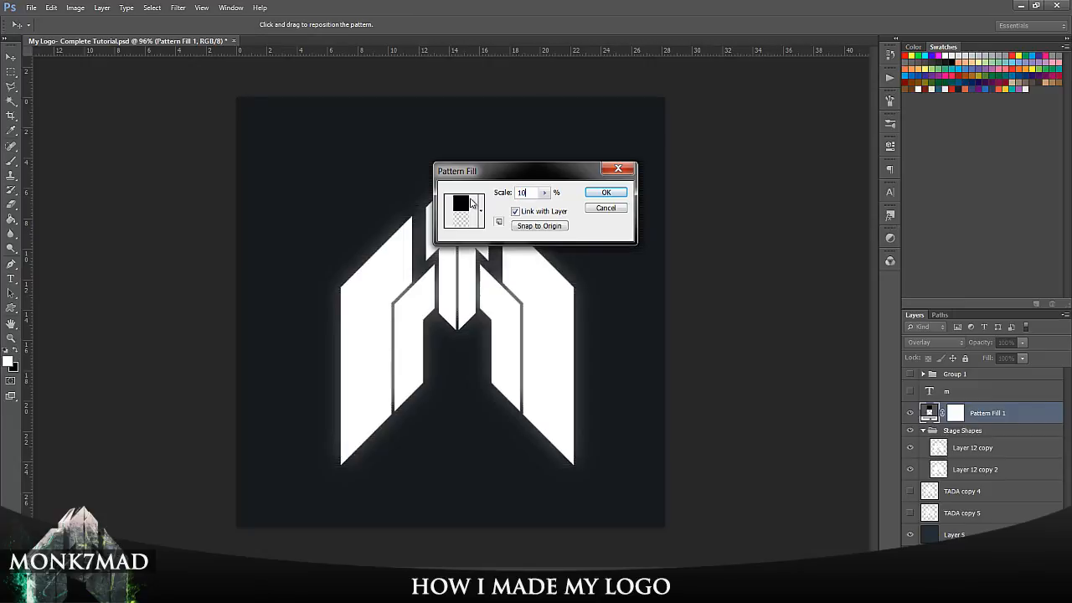
{"action": "key", "text": "Return"}
- Open the logo in Save for Web as PNG-24 and examine the scanlines at 300%, 200%, 66.7% and 100%
{"action": "left_click", "coordinate": [30, 8]}
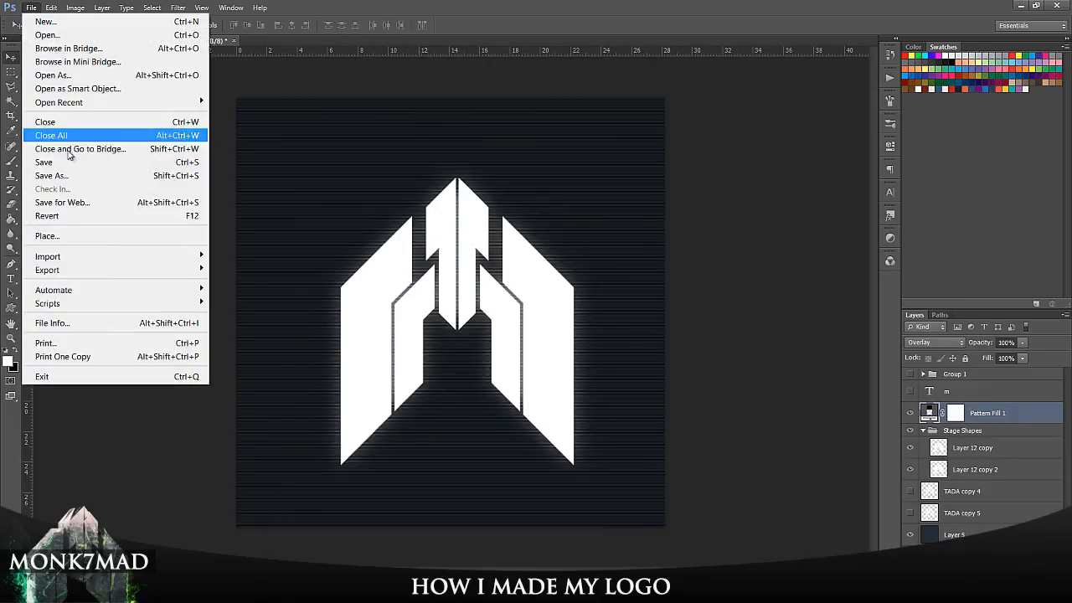
{"action": "left_click", "coordinate": [58, 191]}
{"action": "left_click_drag", "start_coordinate": [533, 308], "coordinate": [435, 324]}
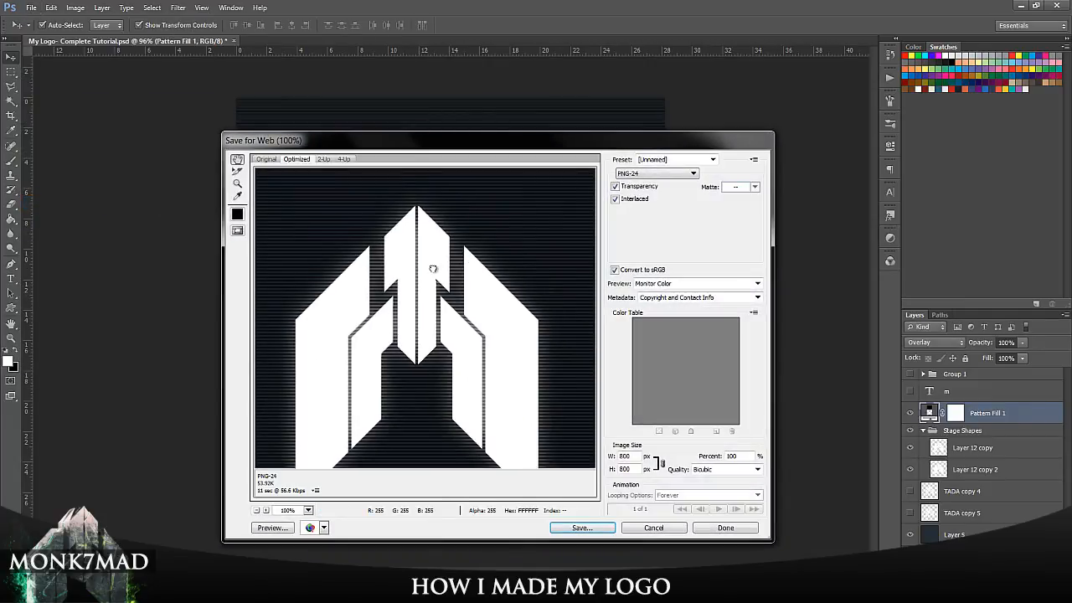
{"action": "left_click", "coordinate": [266, 511]}
{"action": "left_click", "coordinate": [267, 512]}
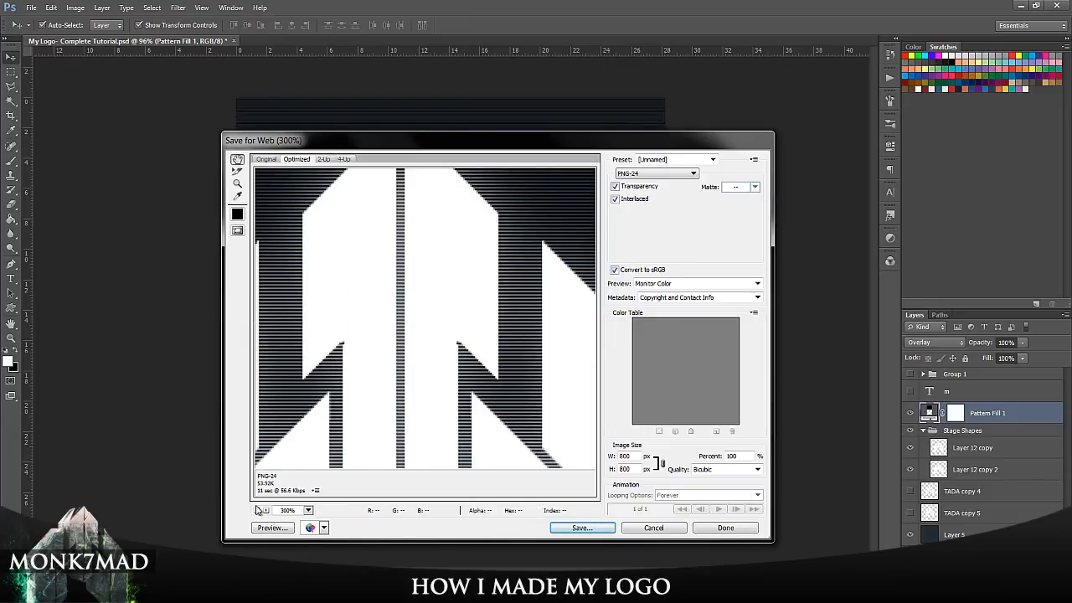
{"action": "left_click", "coordinate": [256, 510]}
{"action": "left_click_drag", "start_coordinate": [314, 272], "coordinate": [384, 305]}
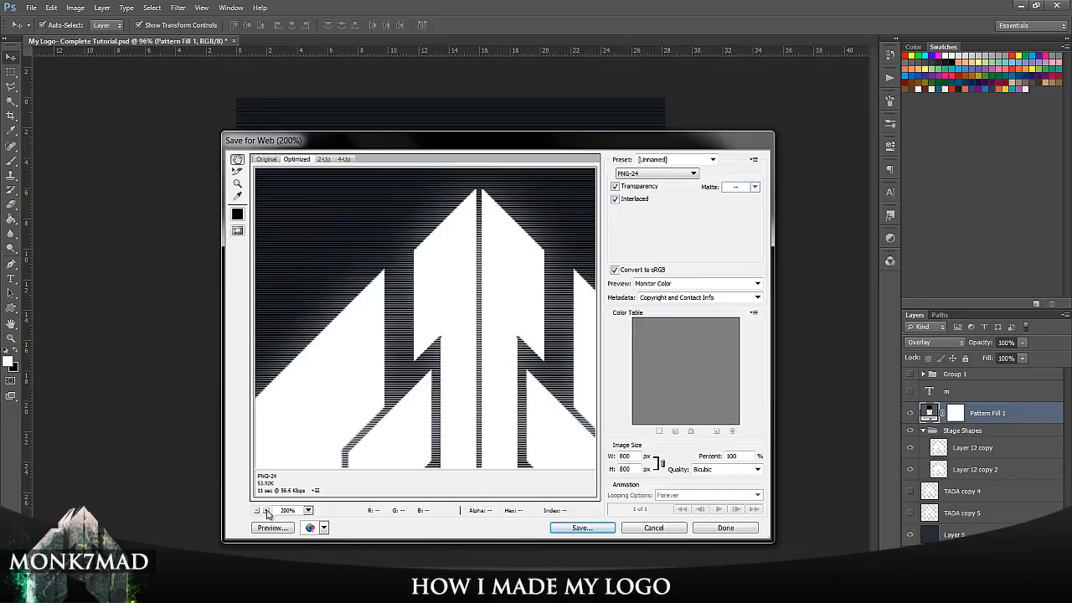
{"action": "left_click", "coordinate": [256, 510]}
{"action": "left_click", "coordinate": [256, 510]}
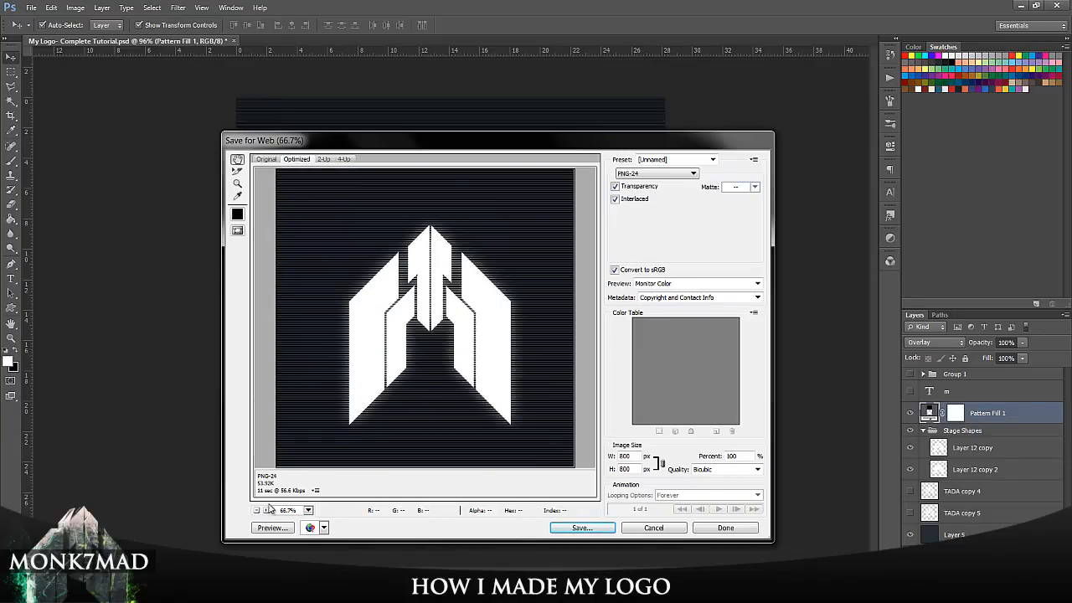
{"action": "left_click", "coordinate": [266, 510]}
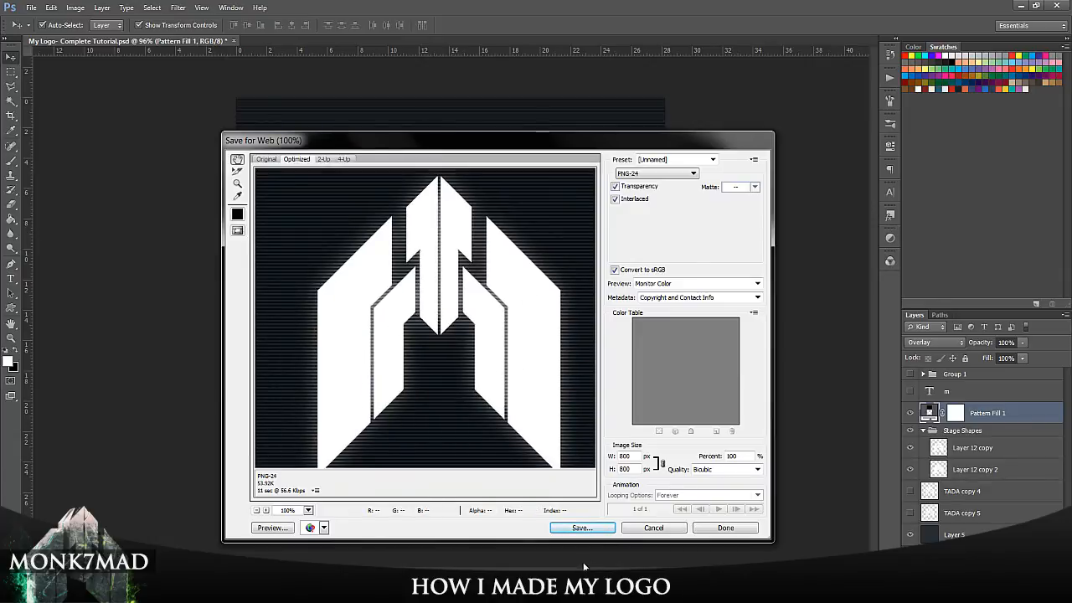
- Export the optimized logo image to the Desktop and save the Photoshop document
{"action": "left_click", "coordinate": [582, 527]}
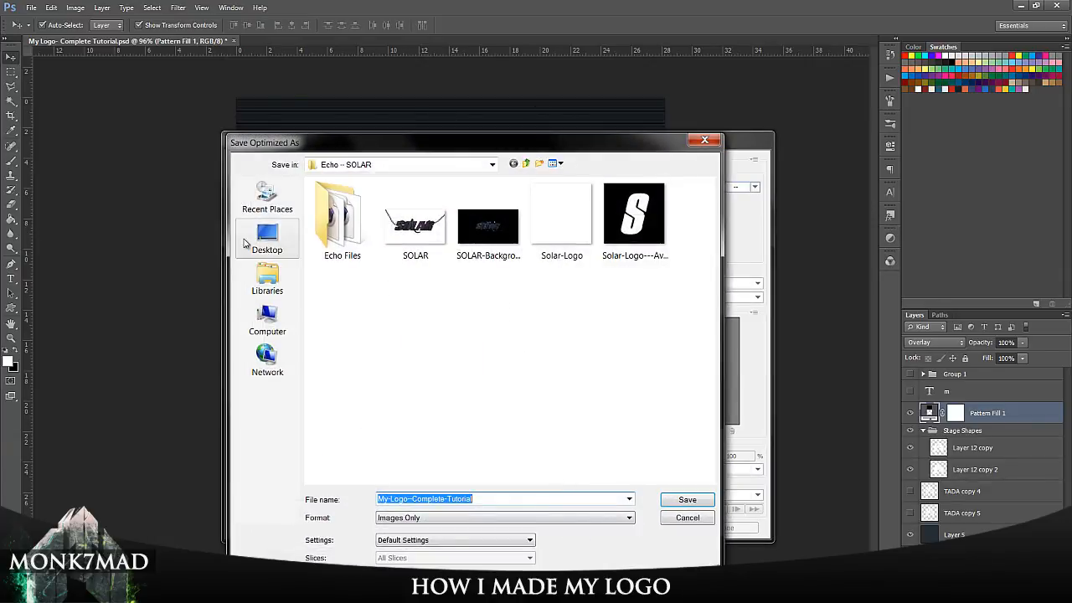
{"action": "left_click", "coordinate": [245, 248]}
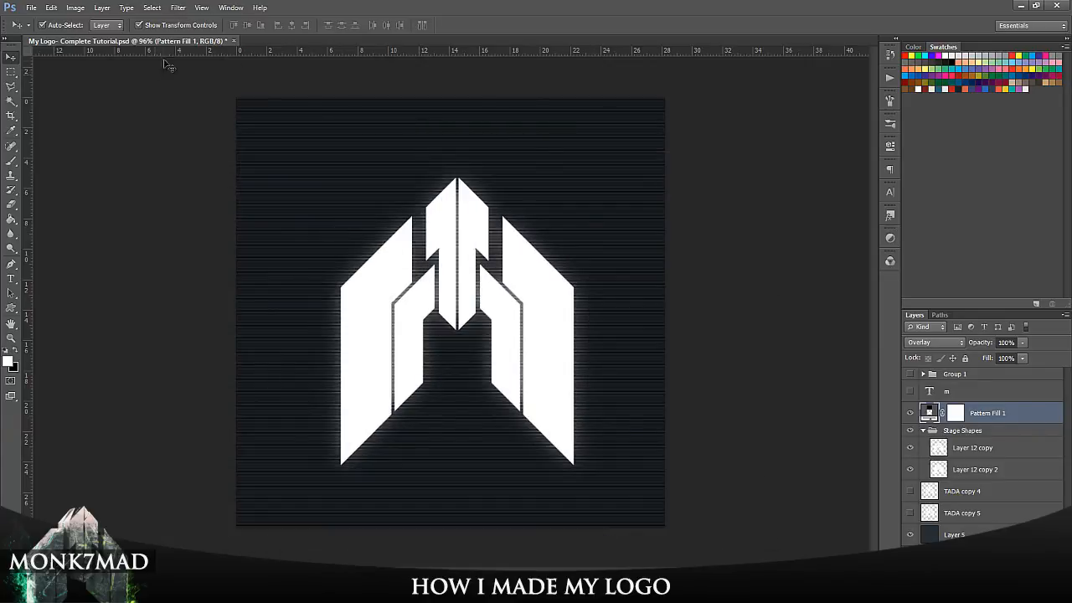
{"action": "key", "text": "ctrl+s"}
{"action": "scroll", "coordinate": [709, 354], "scroll_direction": "up", "scroll_amount": 2}
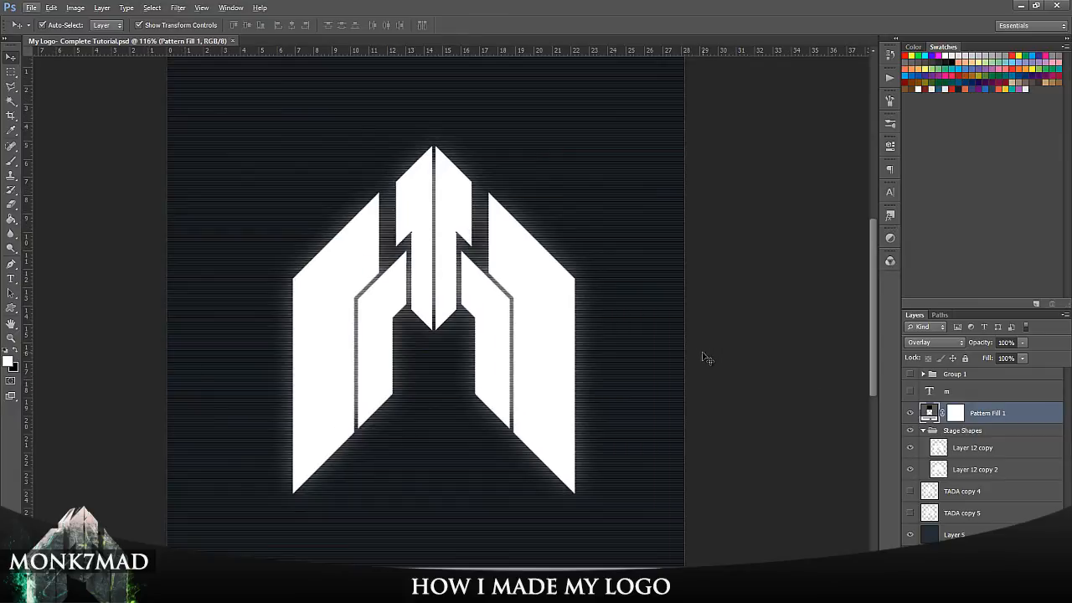